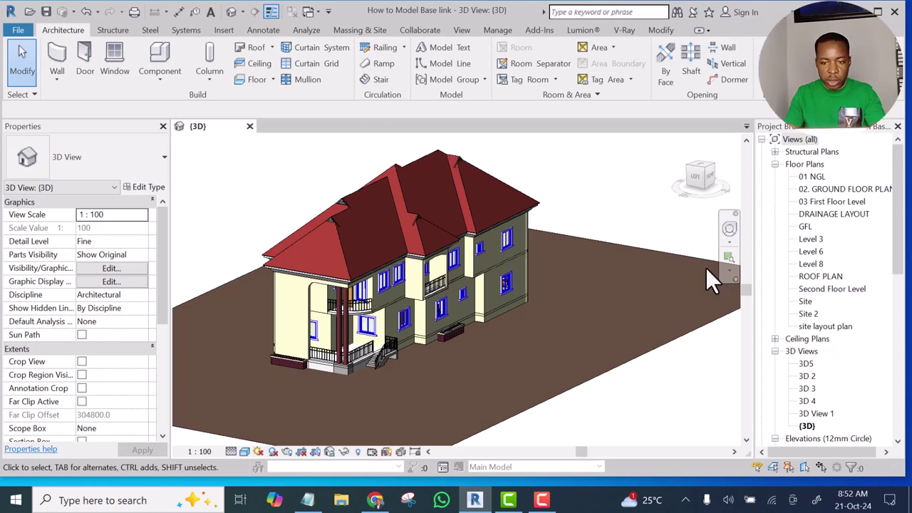
# Step: Create a new family from the Metric Casework.rft template
pyautogui.moveTo(586, 186); pyautogui.dragTo(596, 216, button='middle')
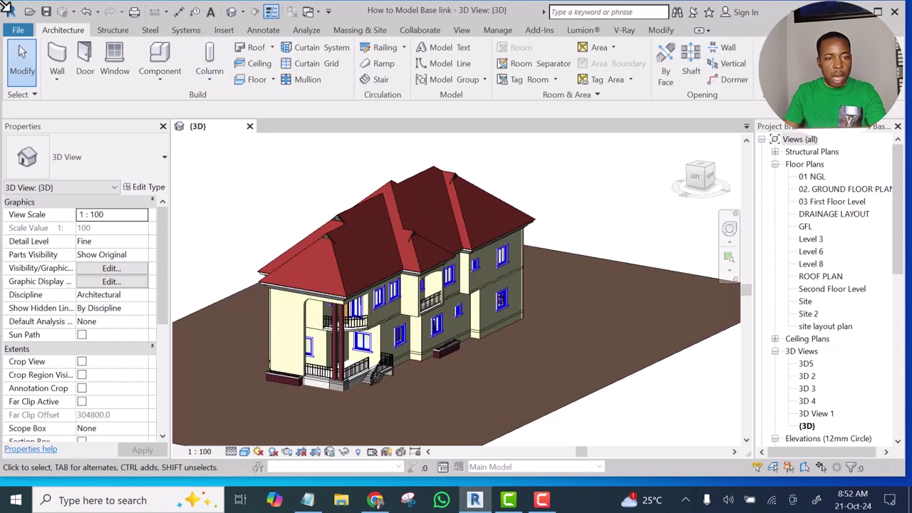
pyautogui.click(19, 31)
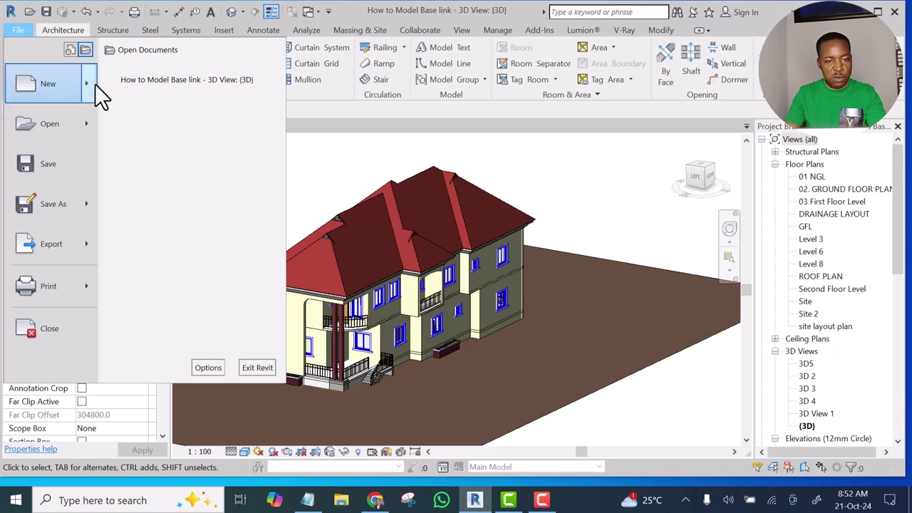
pyautogui.moveTo(90, 80)
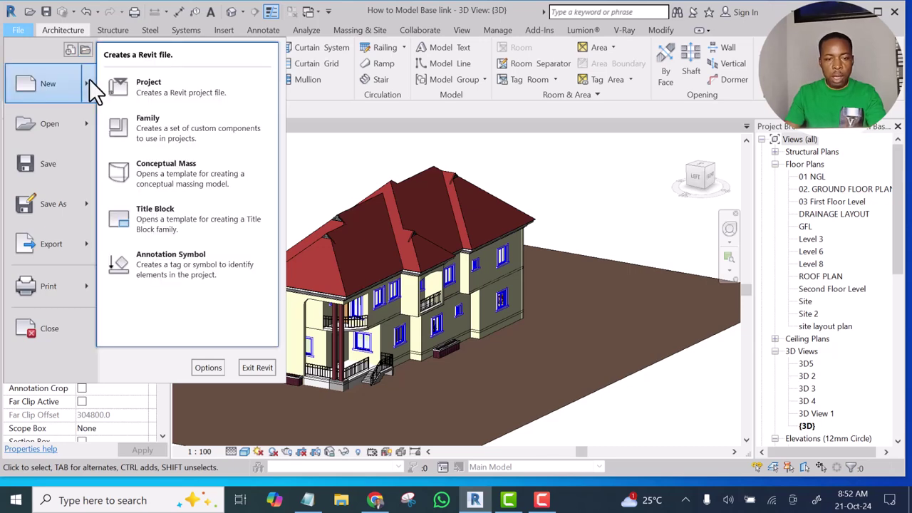
pyautogui.click(163, 126)
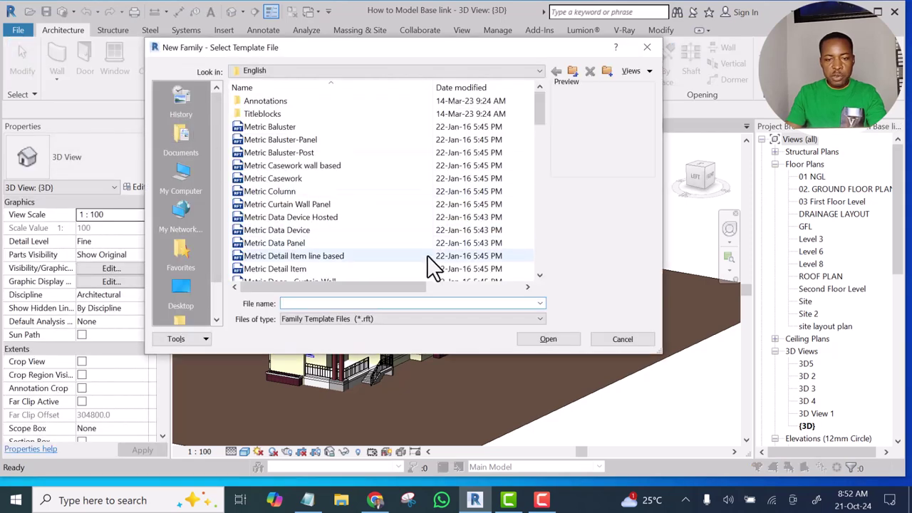
pyautogui.click(268, 178)
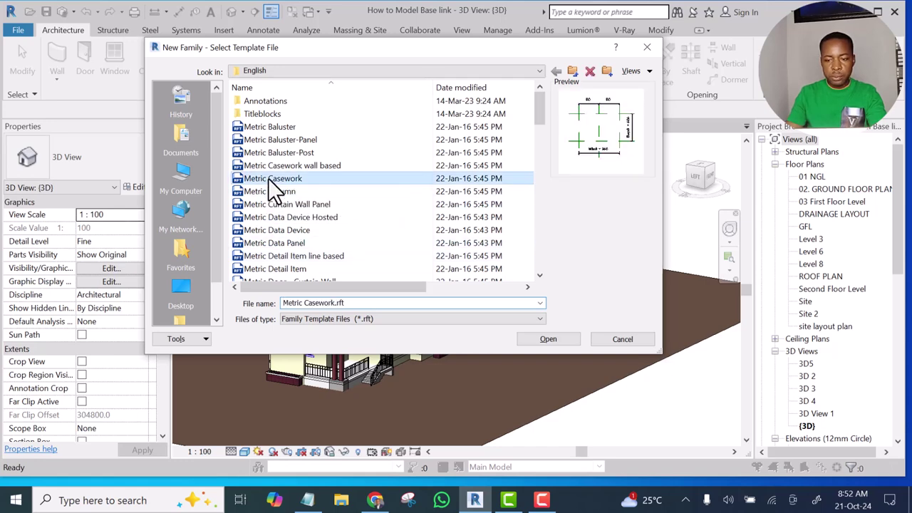
pyautogui.click(548, 338)
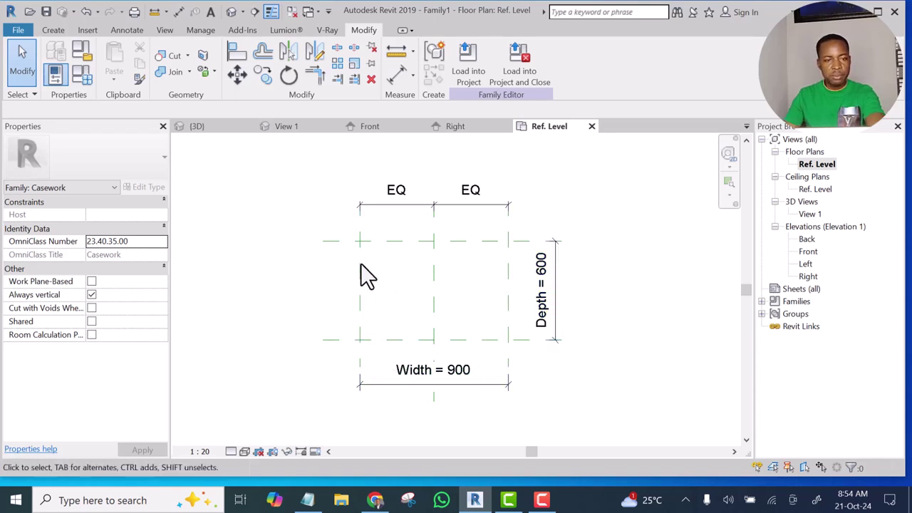
# Step: Set the family's Width parameter to 2400 in Family Types
pyautogui.click(81, 73)
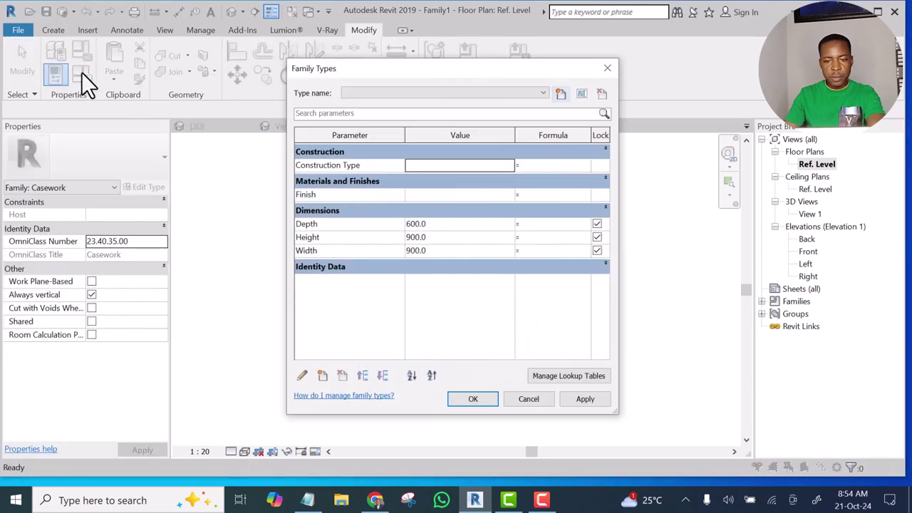
pyautogui.click(448, 251)
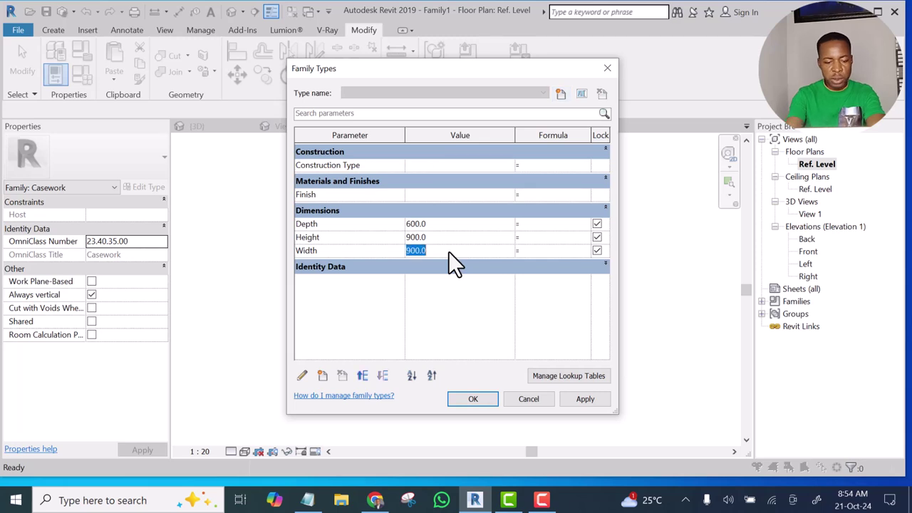
pyautogui.write('2')
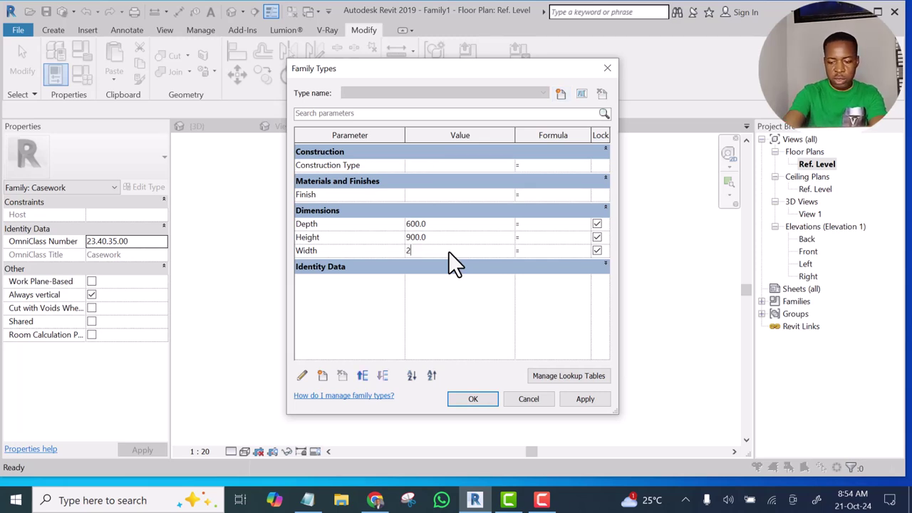
pyautogui.write('400')
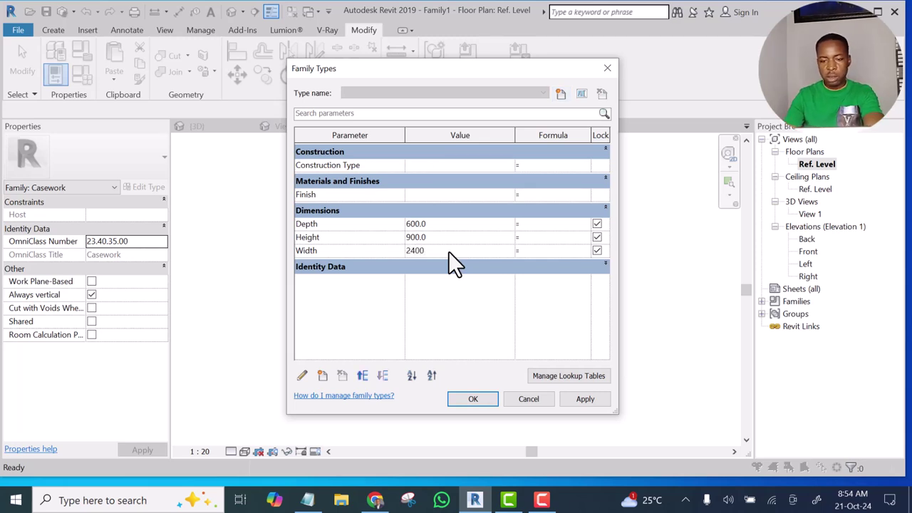
pyautogui.click(584, 399)
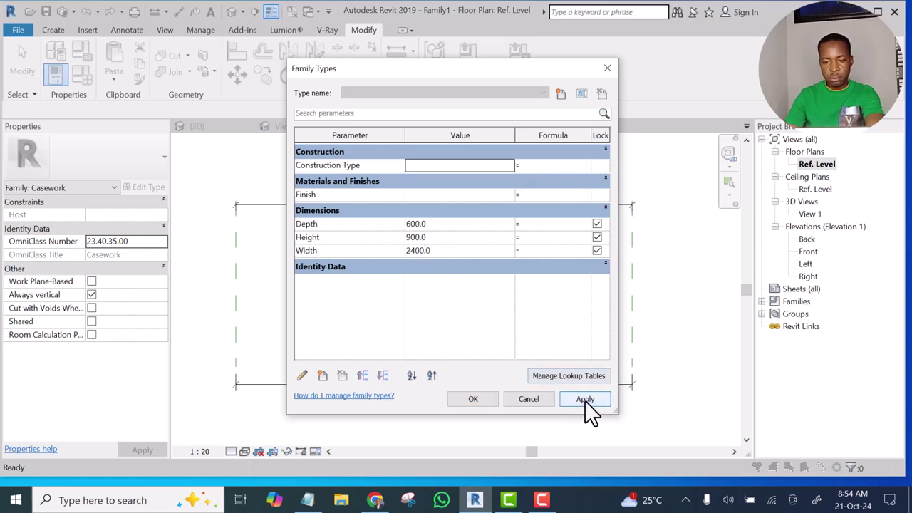
pyautogui.click(464, 401)
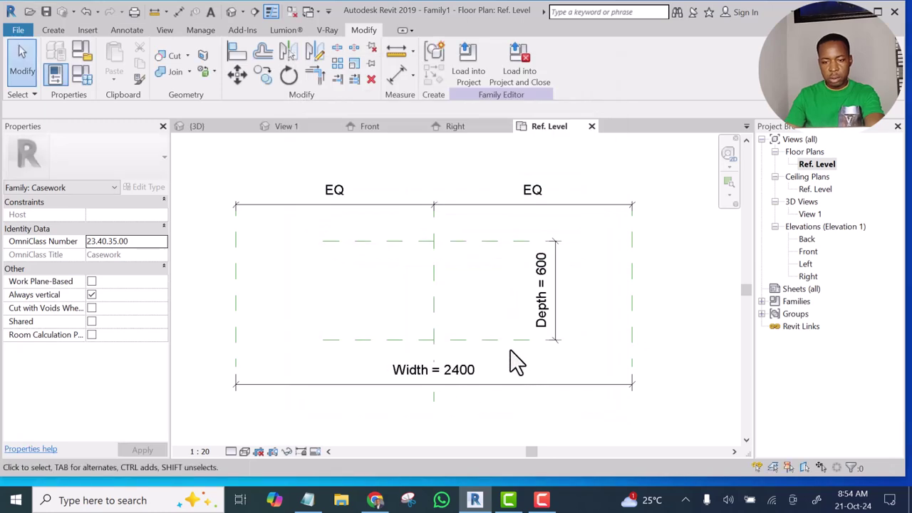
pyautogui.scroll(3, 531, 329)
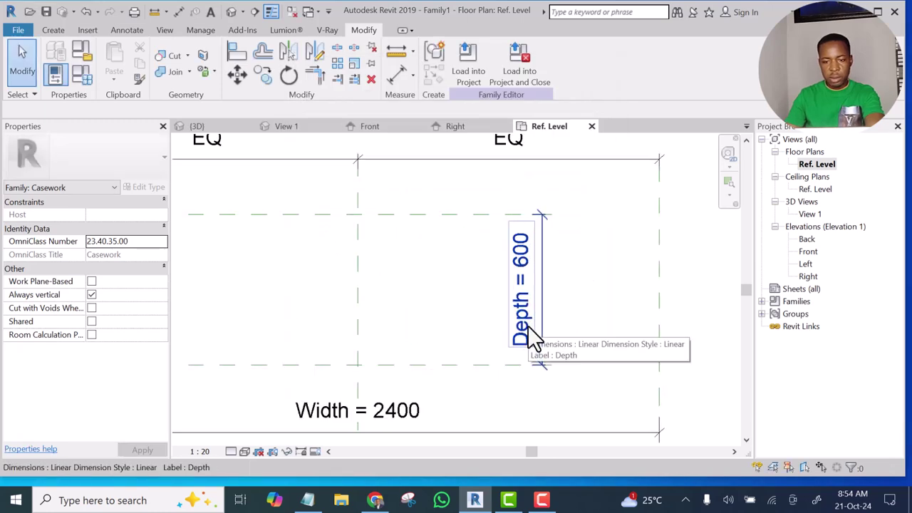
pyautogui.scroll(-3, 548, 365)
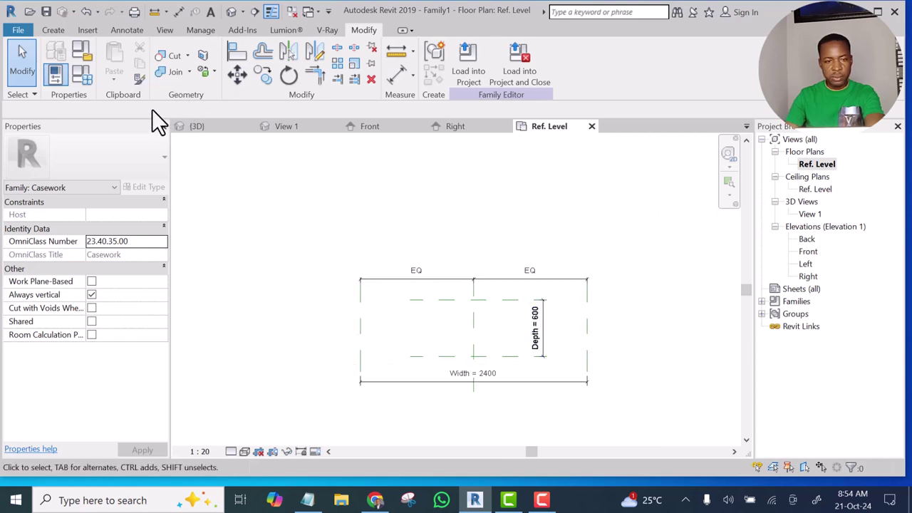
# Step: Change the Depth parameter from 600 to 2400 and apply it
pyautogui.click(82, 72)
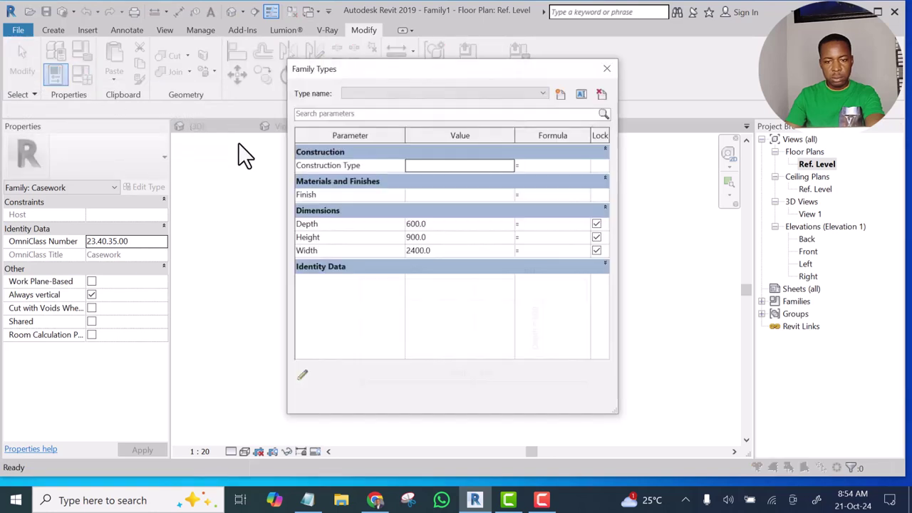
pyautogui.click(443, 237)
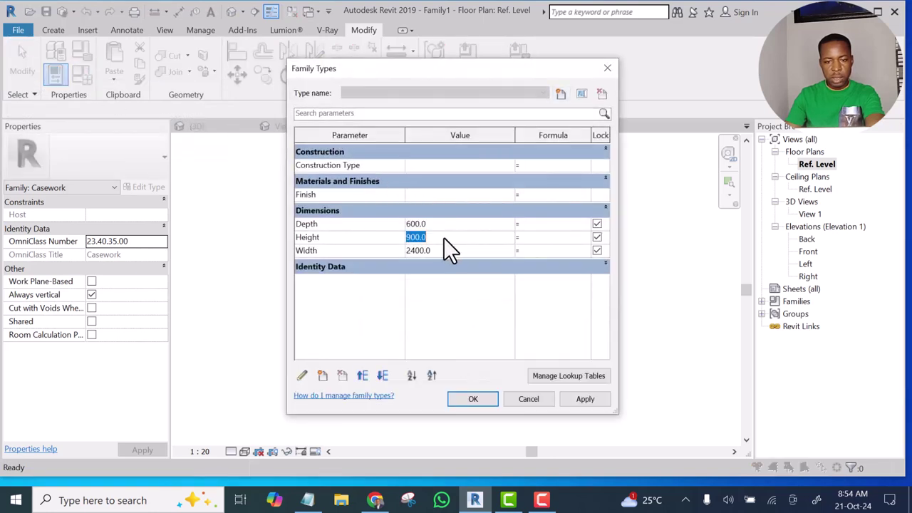
pyautogui.click(440, 219)
pyautogui.doubleClick(440, 219)
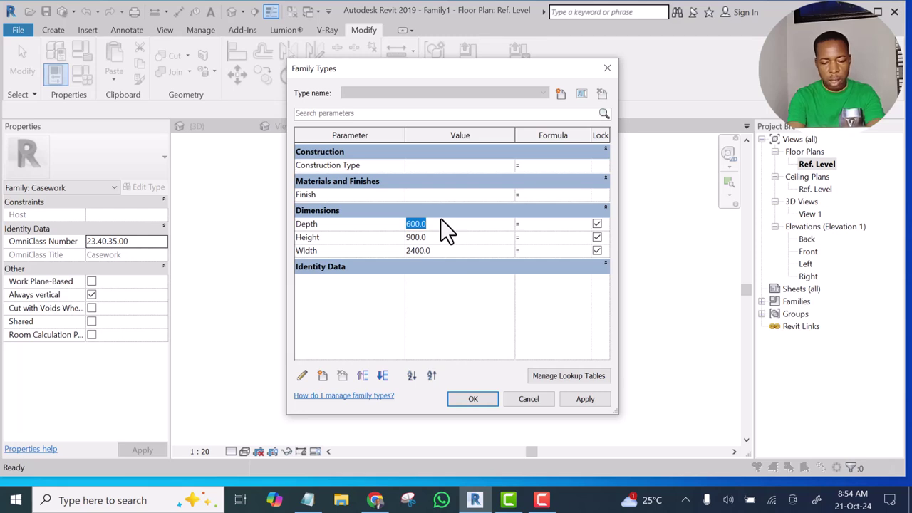
pyautogui.write('1')
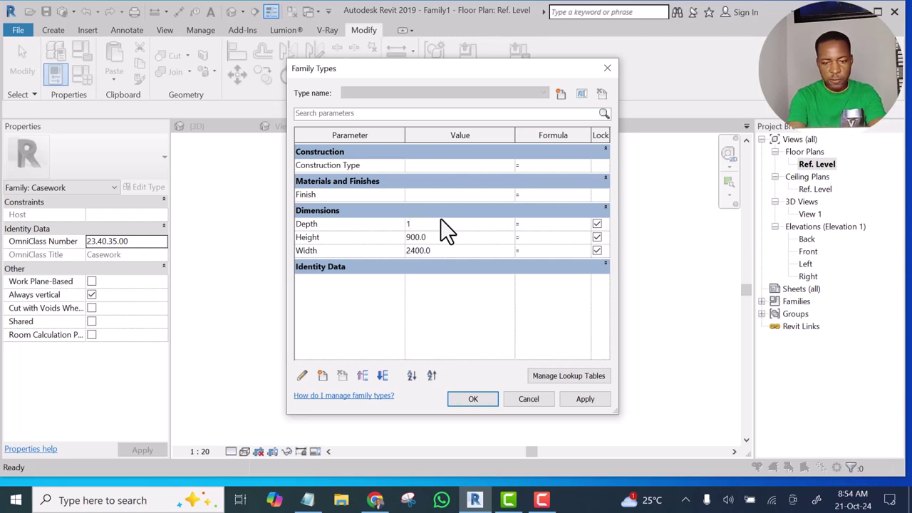
pyautogui.write('400')
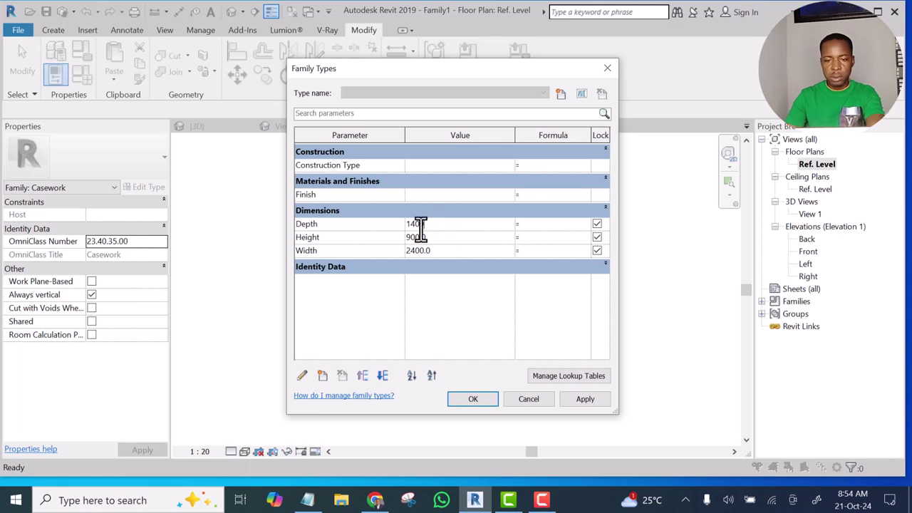
pyautogui.moveTo(413, 228); pyautogui.dragTo(394, 225)
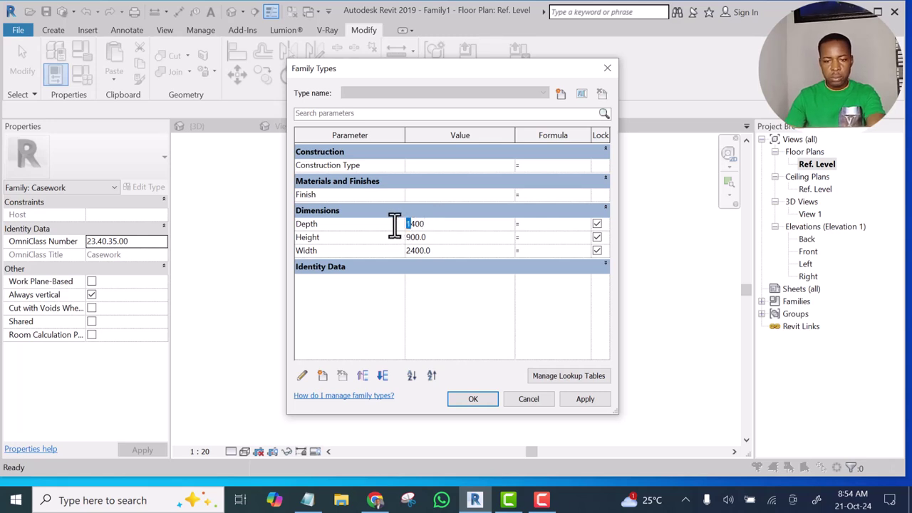
pyautogui.click(579, 399)
pyautogui.click(473, 400)
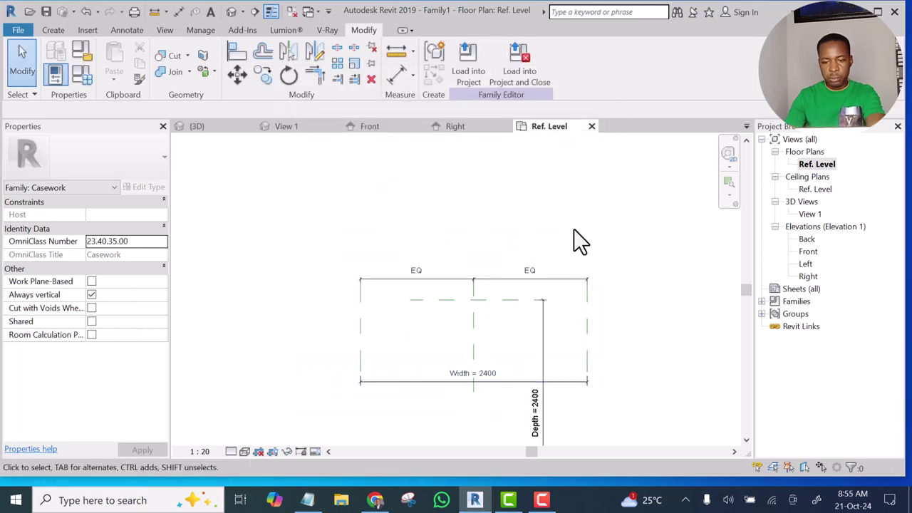
pyautogui.scroll(-3, 613, 285)
pyautogui.scroll(3, 530, 324)
pyautogui.scroll(-3, 443, 291)
pyautogui.click(426, 245)
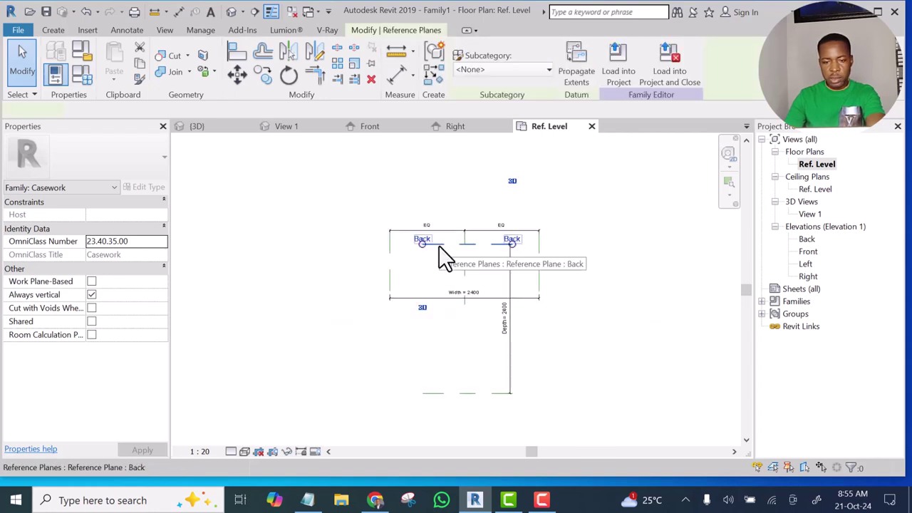
pyautogui.moveTo(422, 244); pyautogui.dragTo(303, 242)
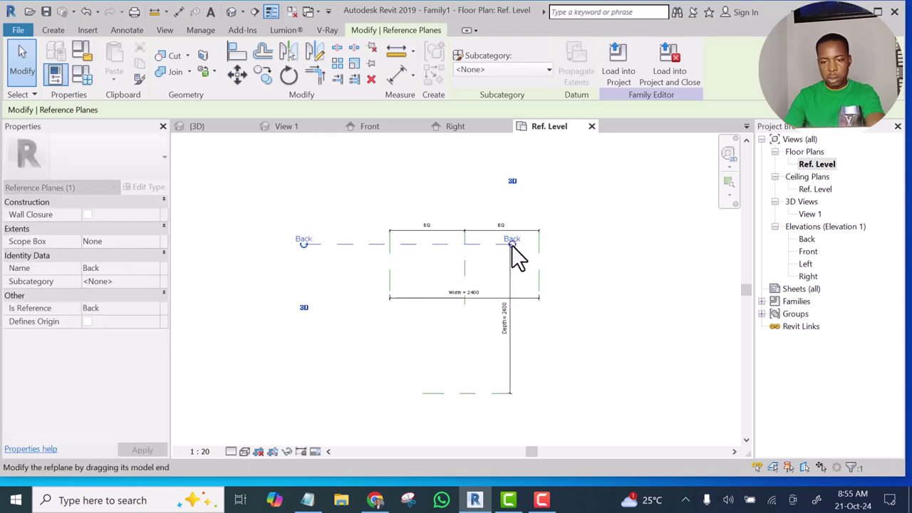
pyautogui.moveTo(513, 249); pyautogui.dragTo(700, 242)
pyautogui.click(551, 292)
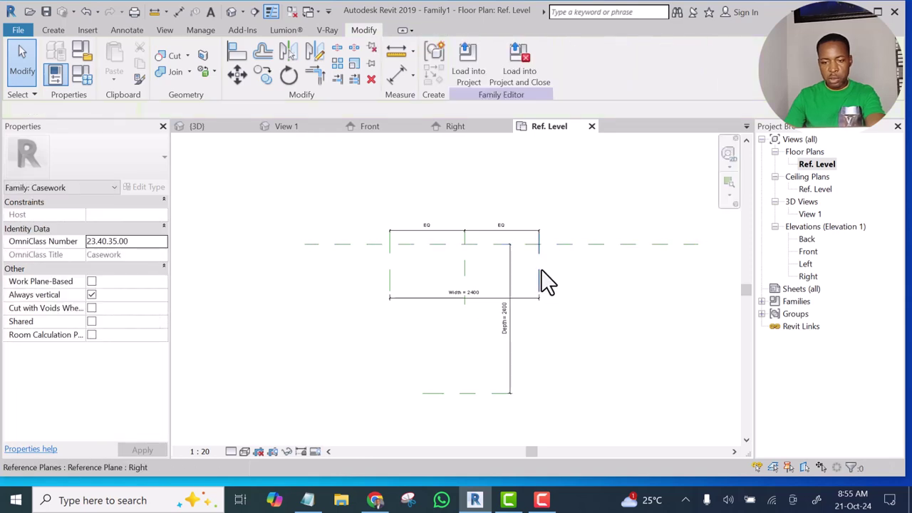
pyautogui.click(540, 268)
pyautogui.scroll(-2, 540, 269)
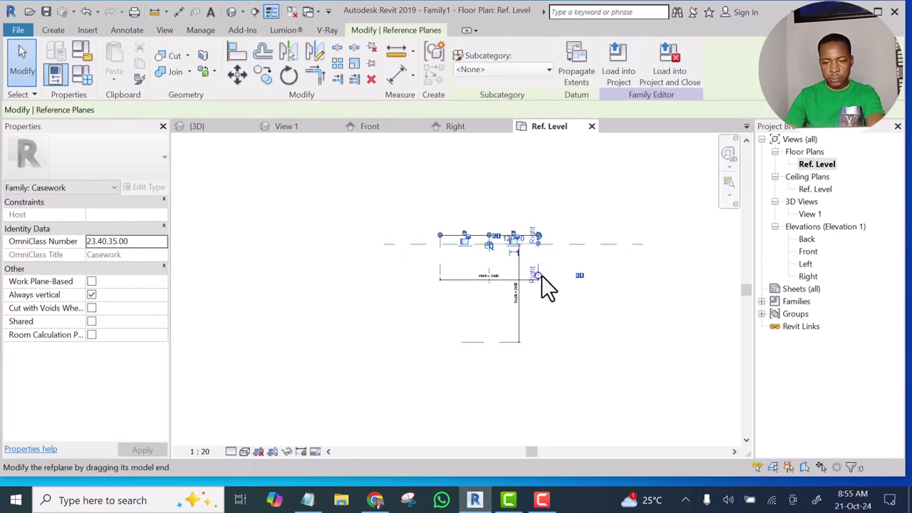
pyautogui.moveTo(546, 285)
pyautogui.mouseDown()
pyautogui.moveTo(556, 373)
pyautogui.moveTo(535, 385)
pyautogui.mouseUp()
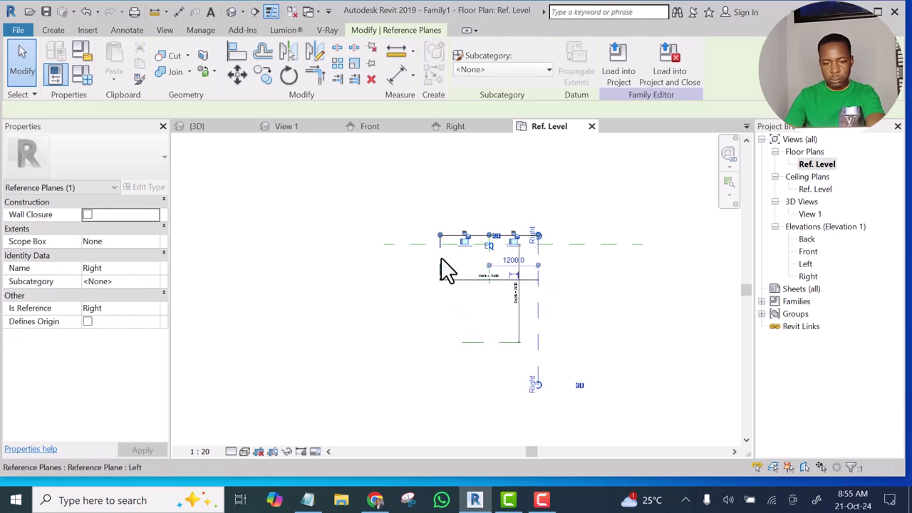
pyautogui.click(440, 278)
pyautogui.moveTo(438, 275); pyautogui.dragTo(433, 417)
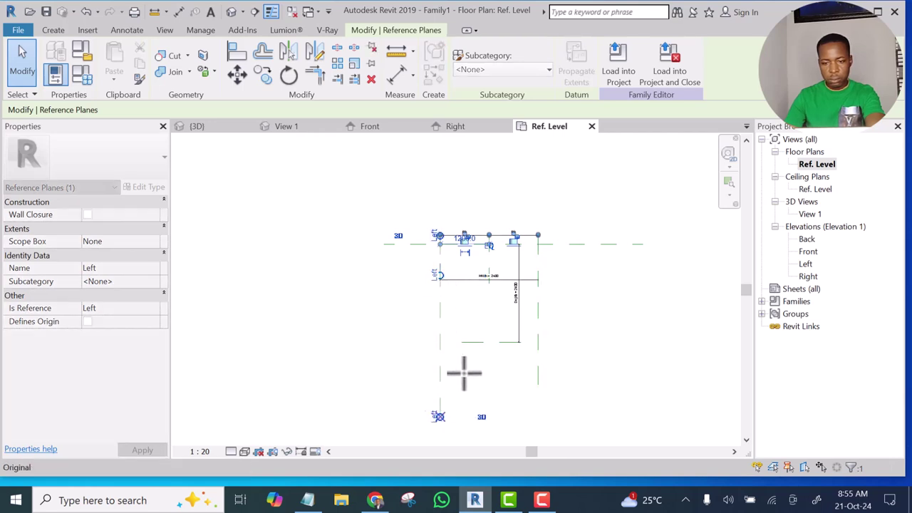
pyautogui.scroll(2, 491, 292)
pyautogui.scroll(1, 490, 265)
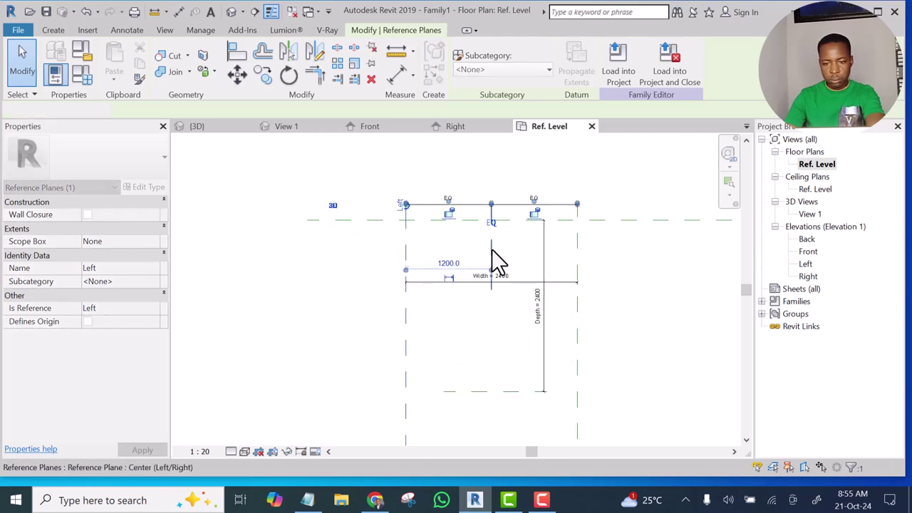
pyautogui.click(491, 251)
pyautogui.scroll(-2, 496, 260)
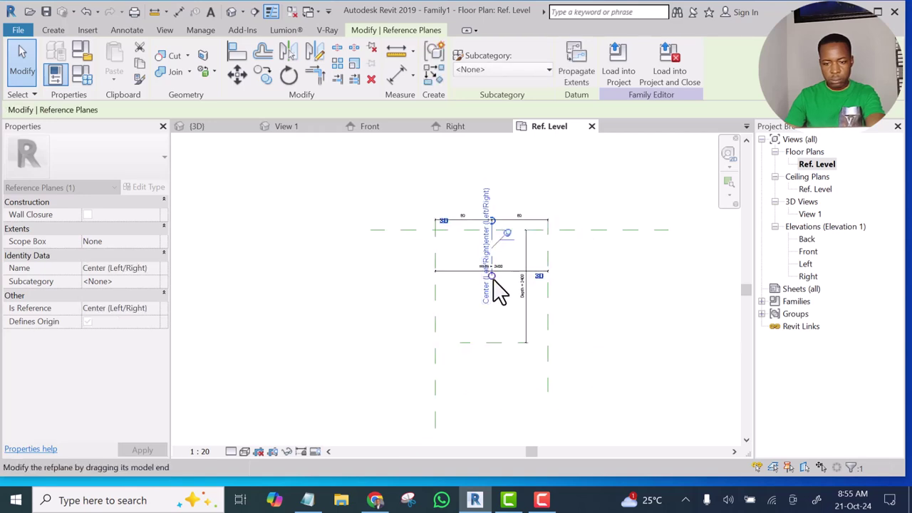
pyautogui.scroll(2, 490, 372)
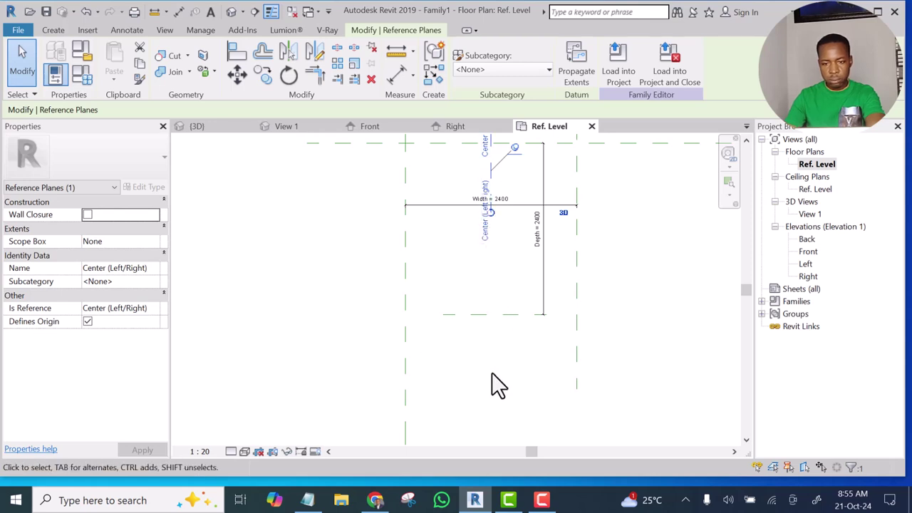
pyautogui.scroll(3, 507, 335)
pyautogui.click(507, 259)
pyautogui.click(507, 249)
pyautogui.scroll(-3, 490, 292)
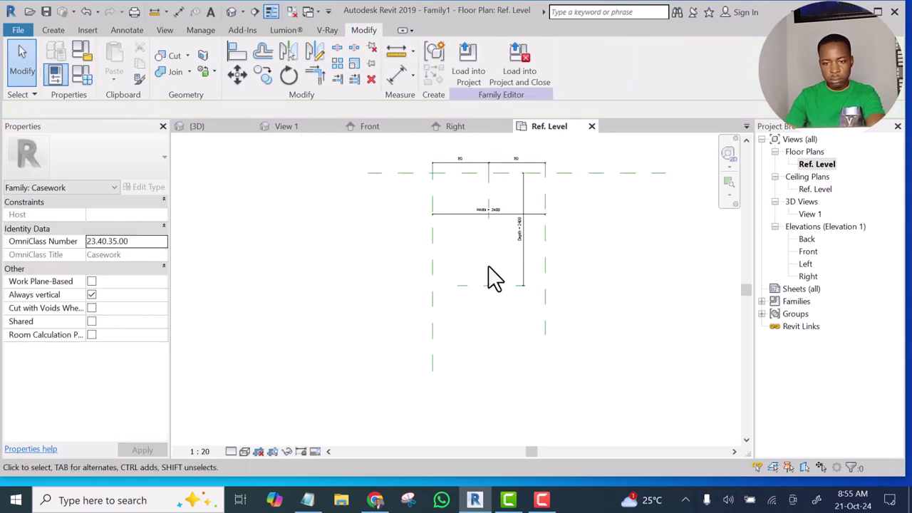
pyautogui.click(488, 179)
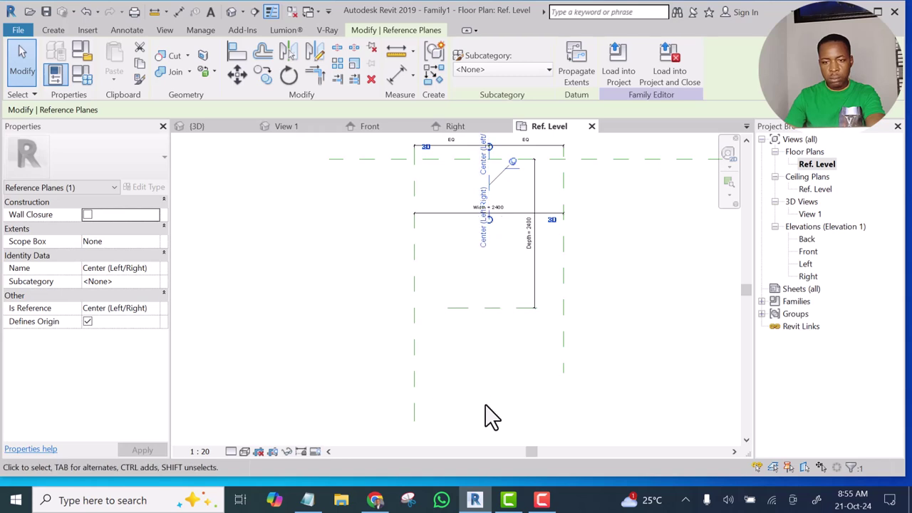
pyautogui.scroll(5, 508, 199)
pyautogui.moveTo(506, 299); pyautogui.dragTo(481, 353, button='middle')
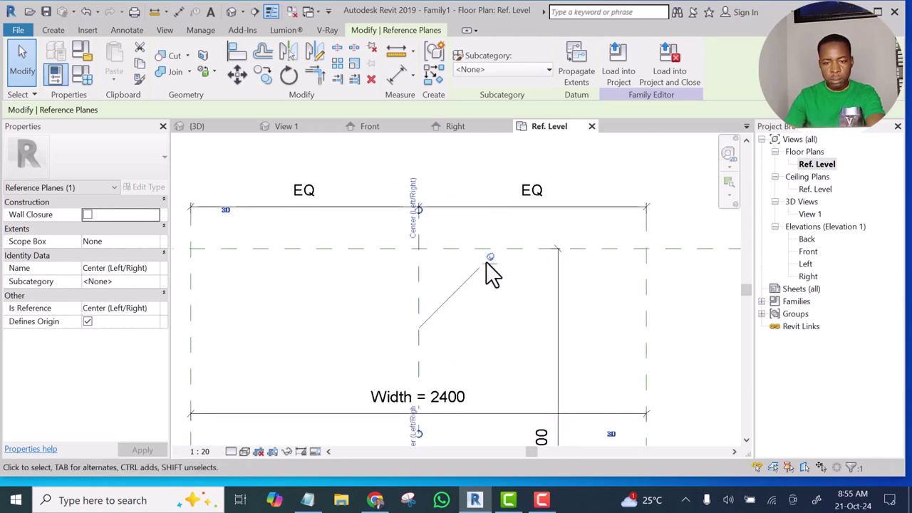
pyautogui.scroll(8, 425, 171)
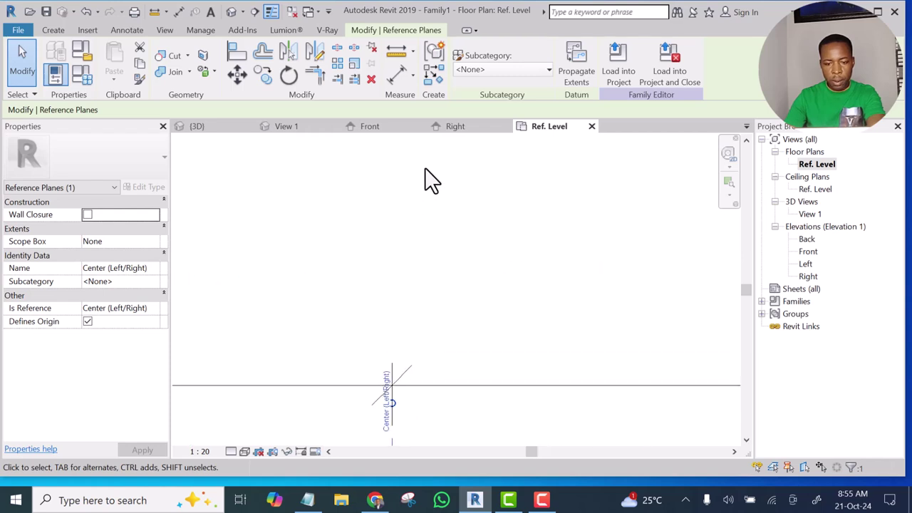
pyautogui.scroll(-2, 435, 212)
pyautogui.click(400, 357)
pyautogui.click(433, 216)
pyautogui.scroll(-3, 436, 193)
pyautogui.scroll(-3, 436, 189)
pyautogui.scroll(2, 432, 278)
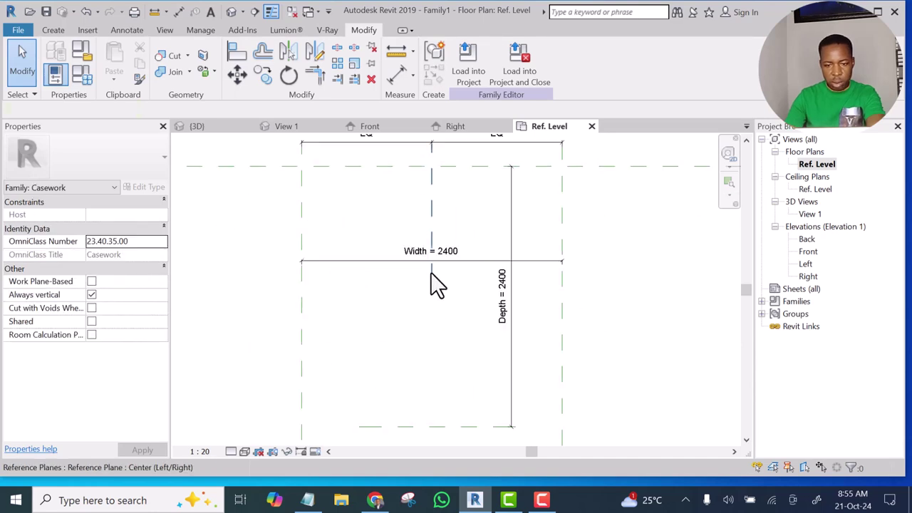
# Step: Move the Width 2400 dimension down to the front line
pyautogui.click(433, 282)
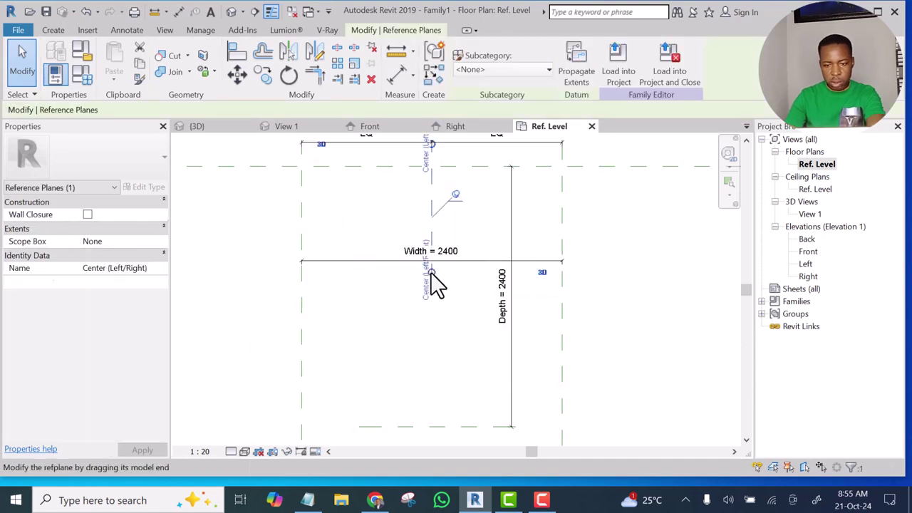
pyautogui.click(483, 262)
pyautogui.moveTo(482, 263); pyautogui.dragTo(480, 420)
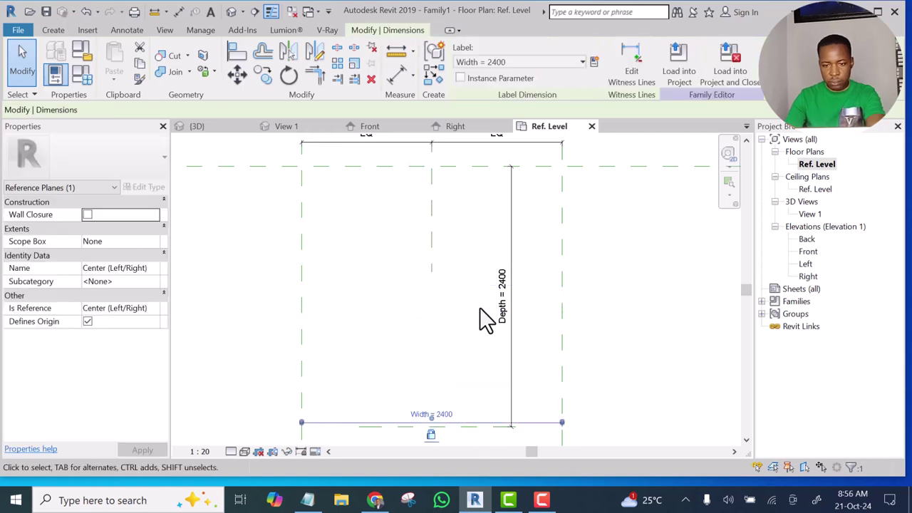
pyautogui.click(436, 219)
# Step: Lengthen the Center and Right reference planes downward
pyautogui.click(432, 224)
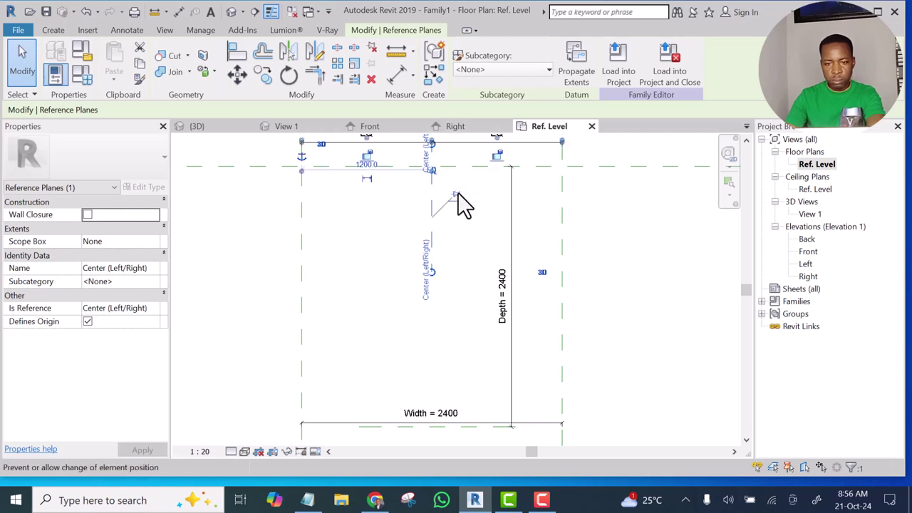
pyautogui.click(456, 255)
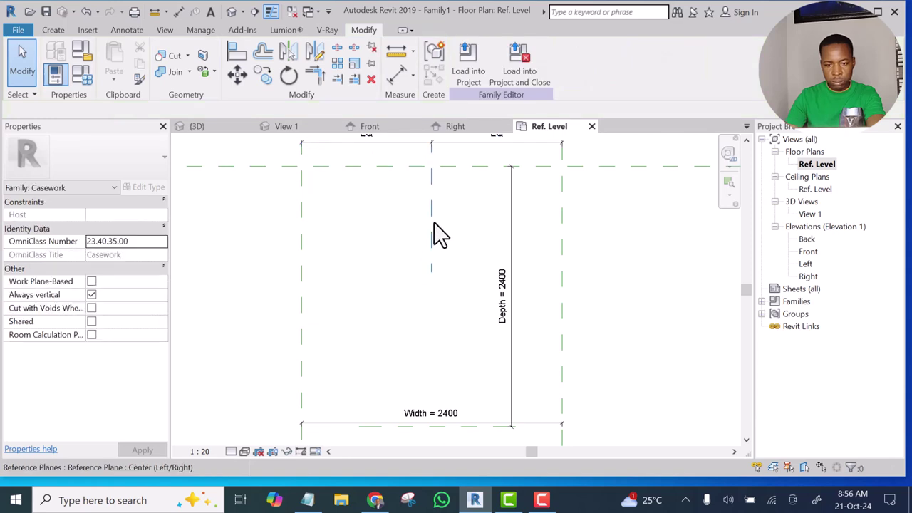
pyautogui.click(433, 222)
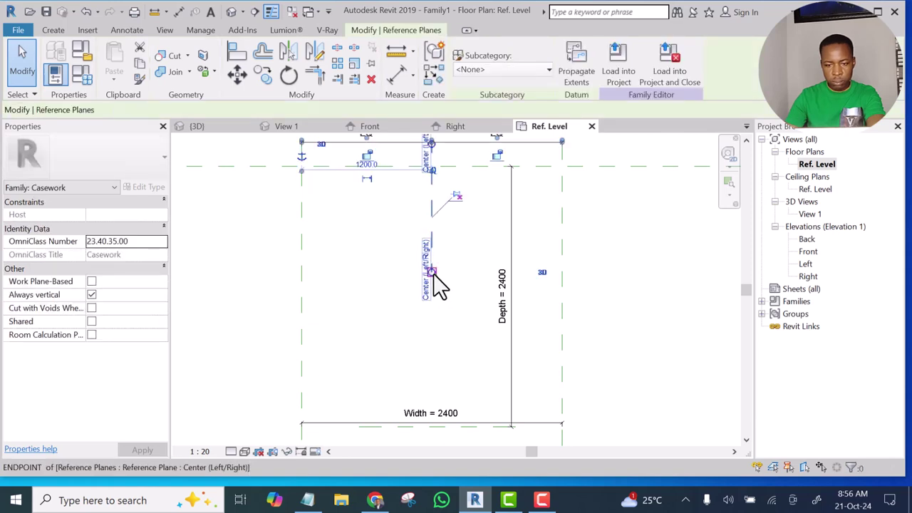
pyautogui.click(433, 292)
pyautogui.moveTo(433, 318); pyautogui.dragTo(433, 436)
pyautogui.scroll(-4, 410, 218)
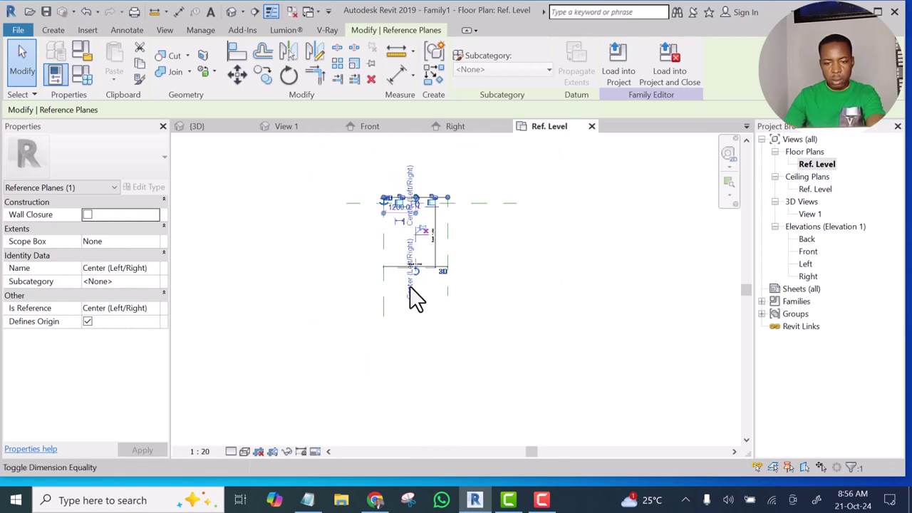
pyautogui.scroll(3, 412, 306)
pyautogui.scroll(1, 428, 263)
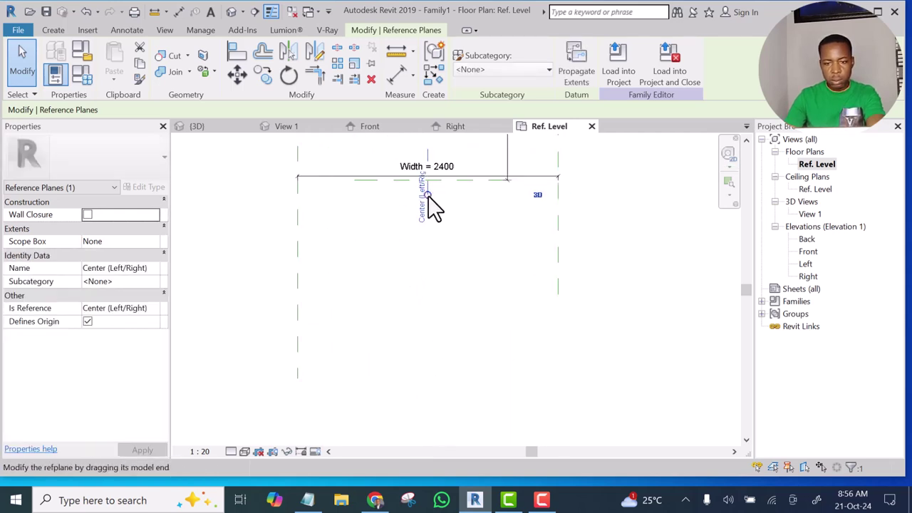
pyautogui.moveTo(434, 206); pyautogui.dragTo(422, 411)
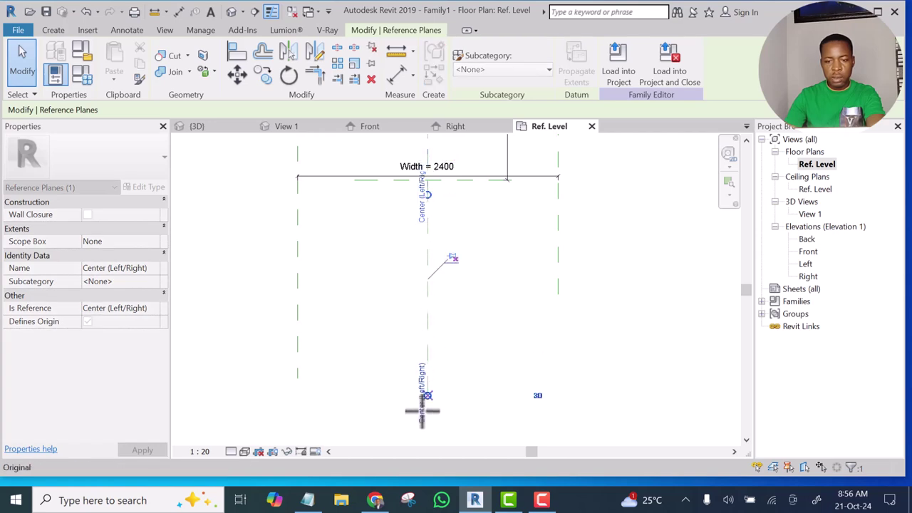
pyautogui.click(558, 213)
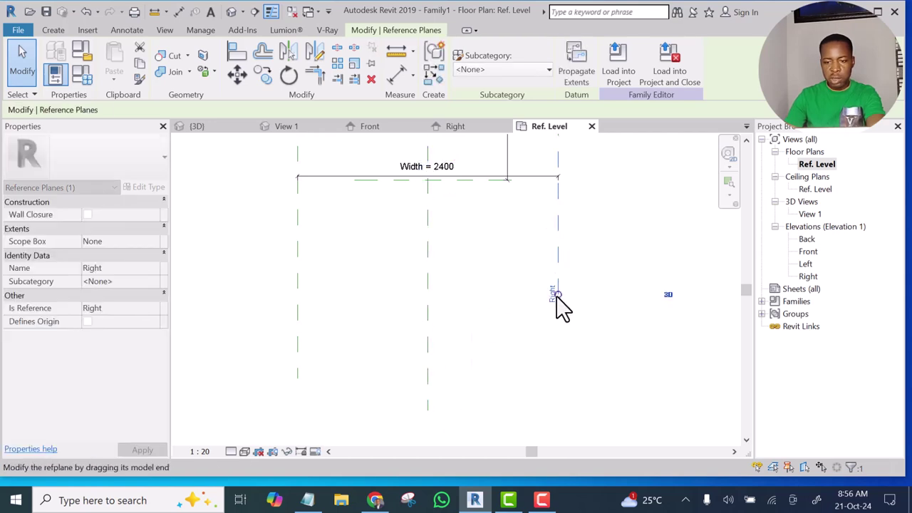
pyautogui.moveTo(556, 294); pyautogui.dragTo(559, 395)
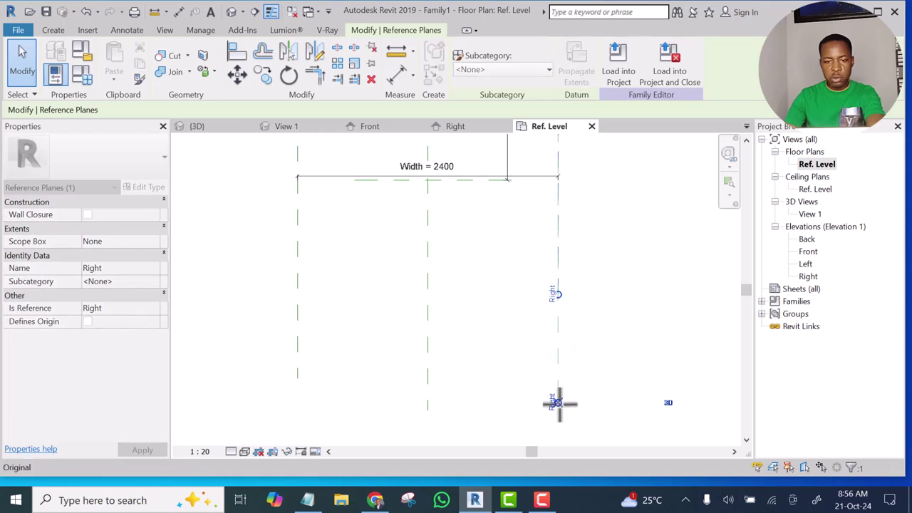
# Step: Stretch both ends of the Front reference plane outward
pyautogui.click(372, 181)
pyautogui.moveTo(383, 211); pyautogui.dragTo(356, 377, button='middle')
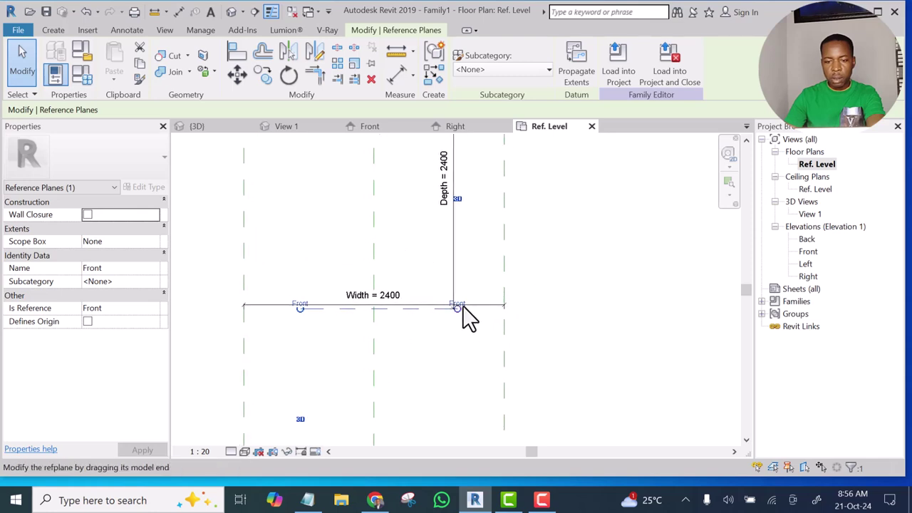
pyautogui.moveTo(458, 308); pyautogui.dragTo(705, 305)
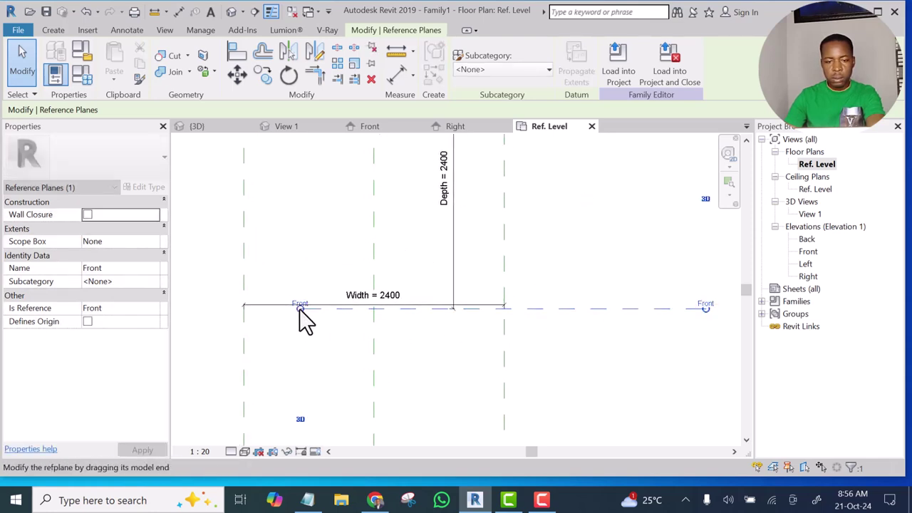
pyautogui.moveTo(300, 308); pyautogui.dragTo(177, 310)
pyautogui.scroll(-1, 524, 315)
pyautogui.scroll(-1, 559, 329)
pyautogui.scroll(-1, 448, 309)
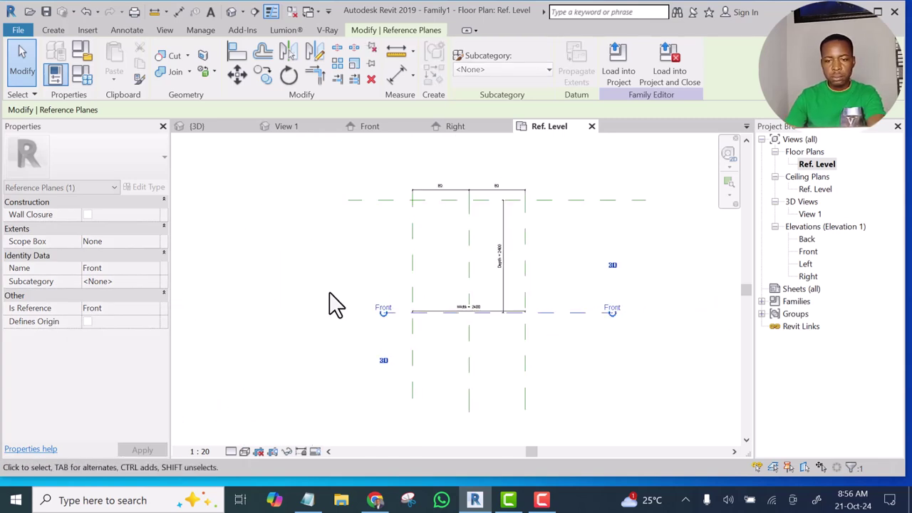
pyautogui.click(358, 233)
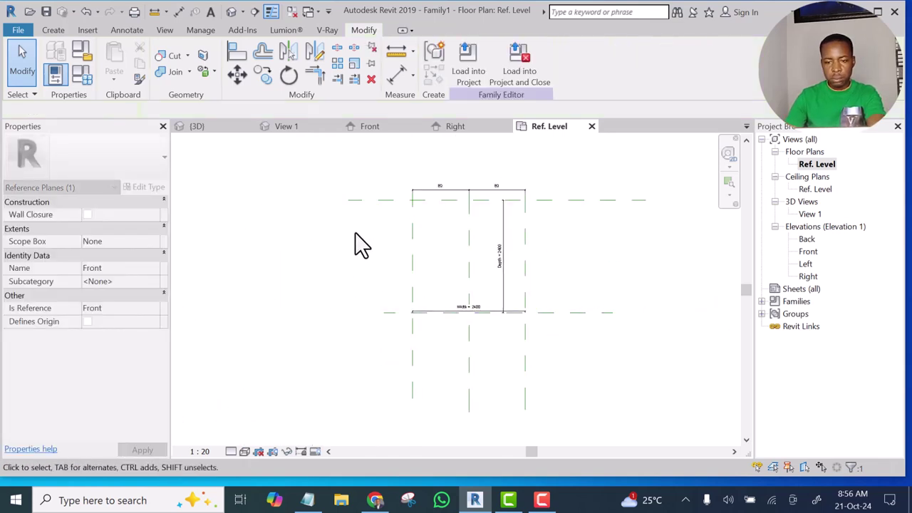
pyautogui.click(386, 314)
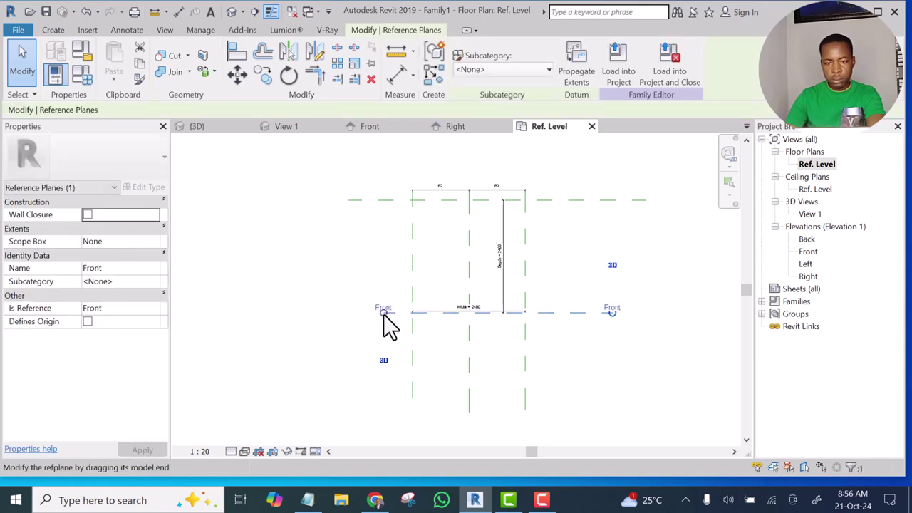
pyautogui.moveTo(382, 312); pyautogui.dragTo(292, 311)
# Step: Check the EQ dimension across the Left, Center and Right planes
pyautogui.scroll(-5, 415, 257)
pyautogui.scroll(5, 454, 242)
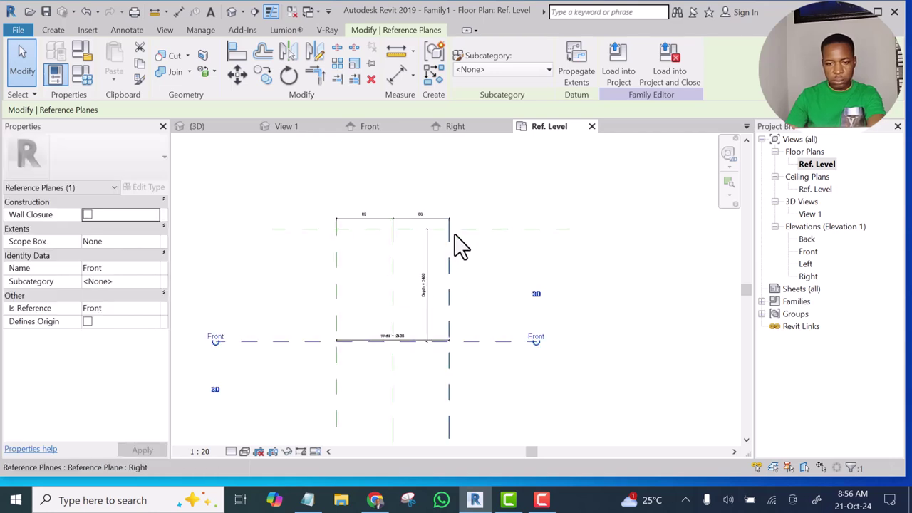
pyautogui.scroll(-1, 549, 280)
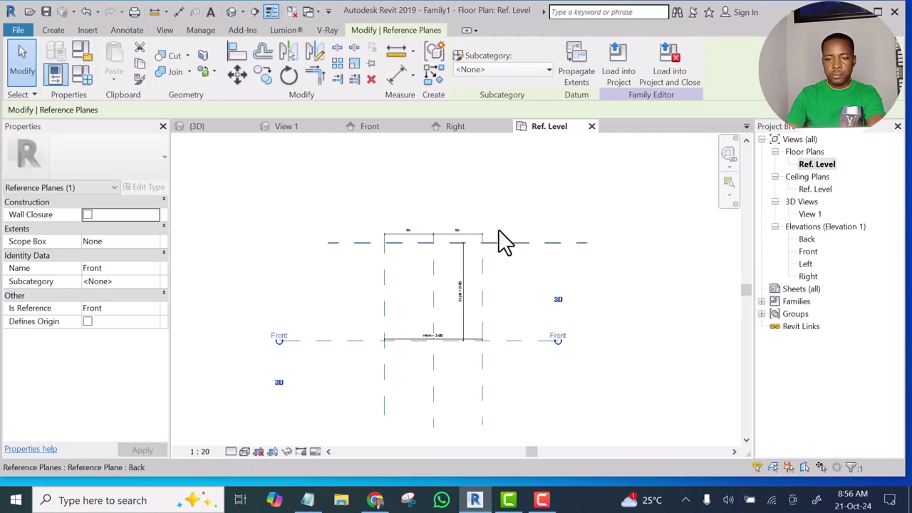
pyautogui.scroll(1, 483, 275)
pyautogui.click(475, 251)
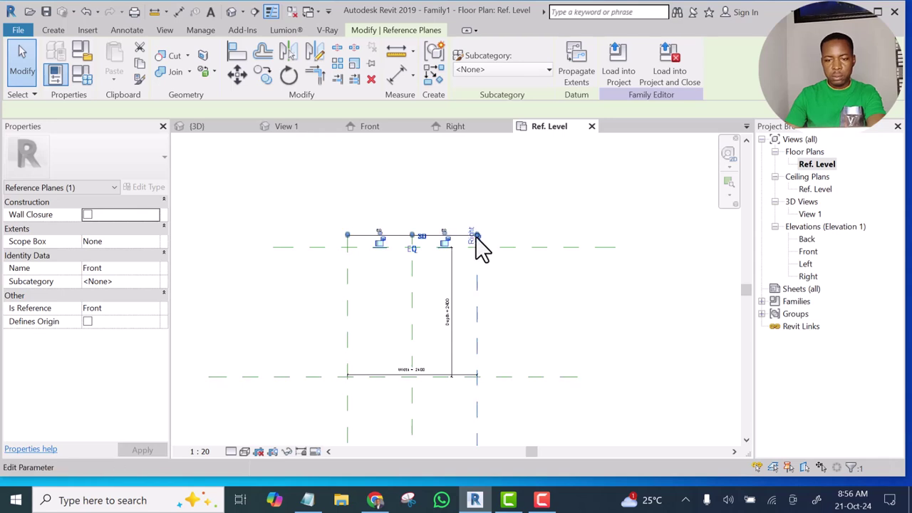
pyautogui.click(476, 235)
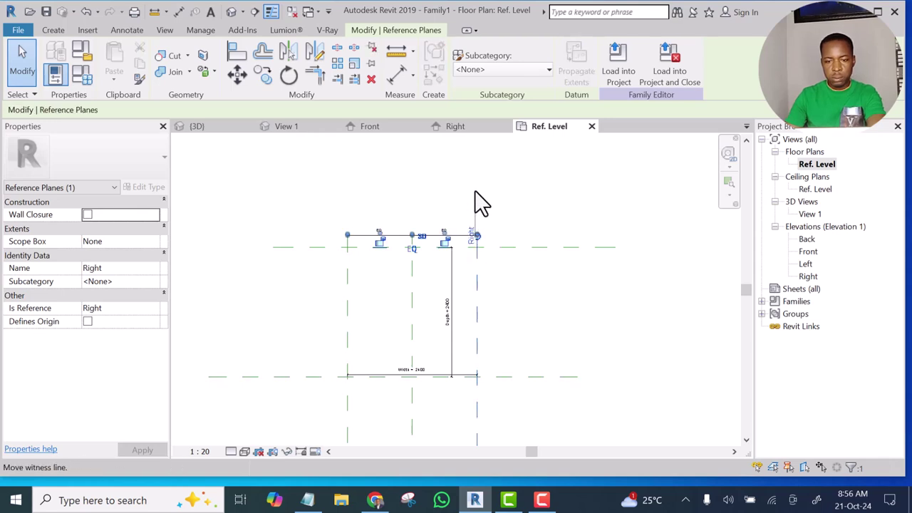
pyautogui.scroll(2, 475, 185)
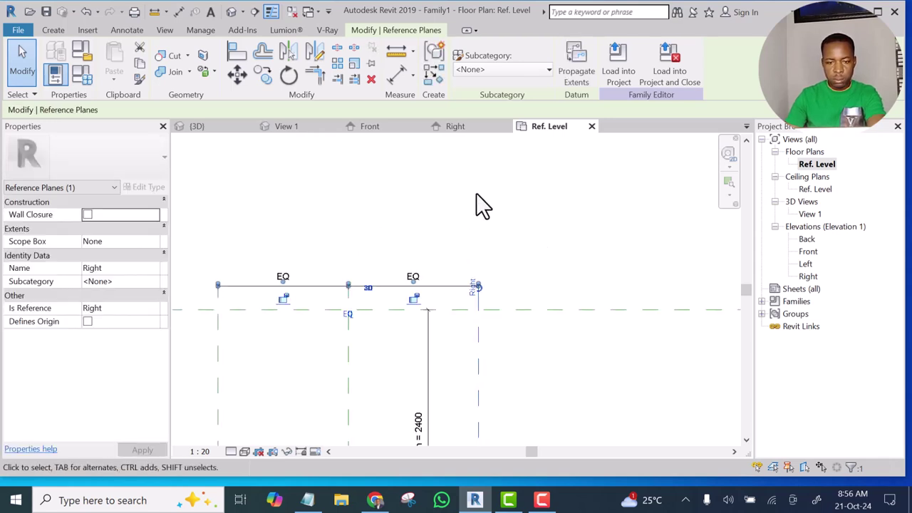
pyautogui.press('Escape')
pyautogui.moveTo(384, 288); pyautogui.dragTo(388, 382)
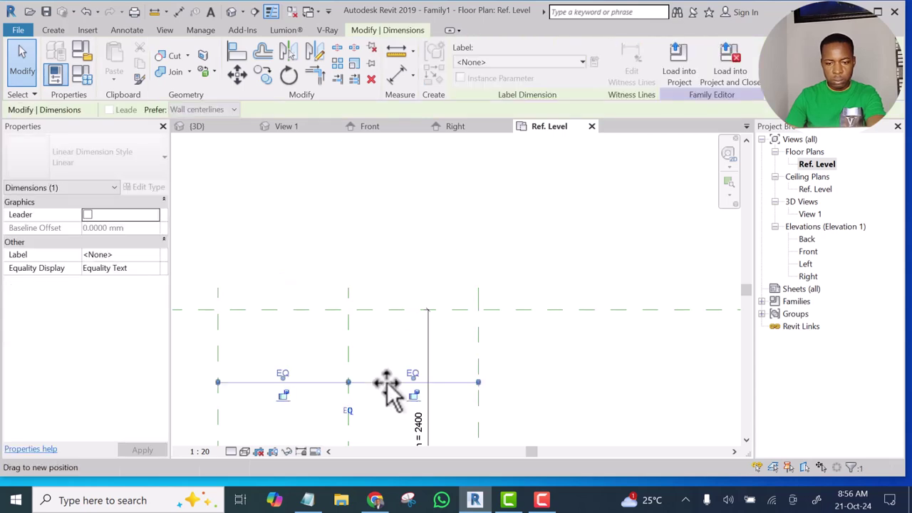
pyautogui.click(477, 296)
pyautogui.moveTo(477, 287); pyautogui.dragTo(477, 199)
pyautogui.click(349, 293)
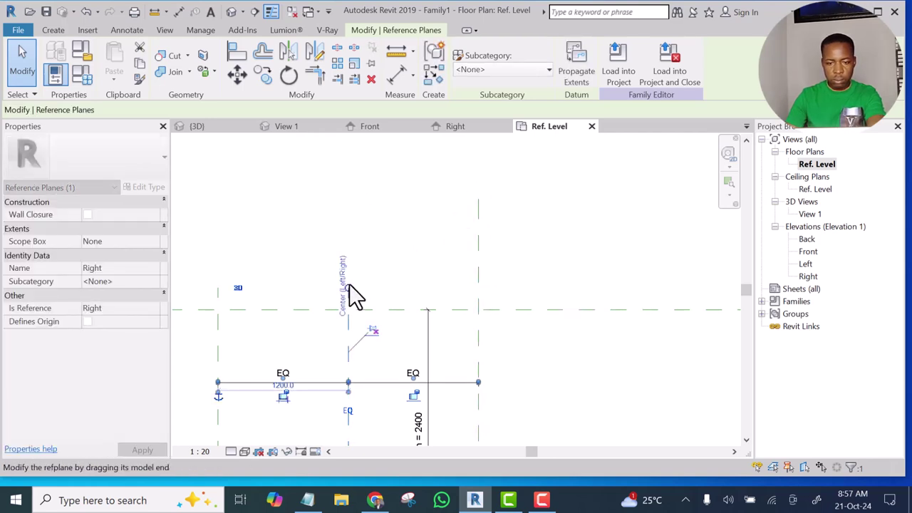
pyautogui.moveTo(349, 284); pyautogui.dragTo(360, 197)
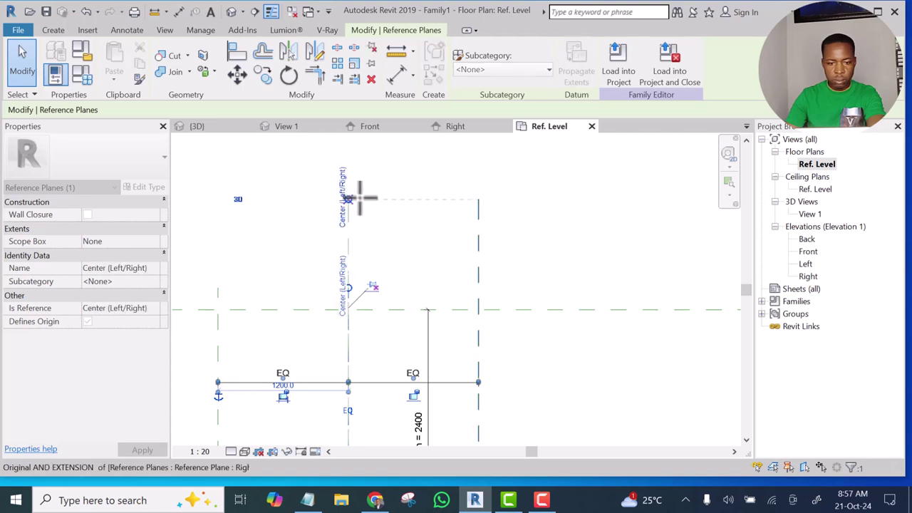
pyautogui.click(217, 298)
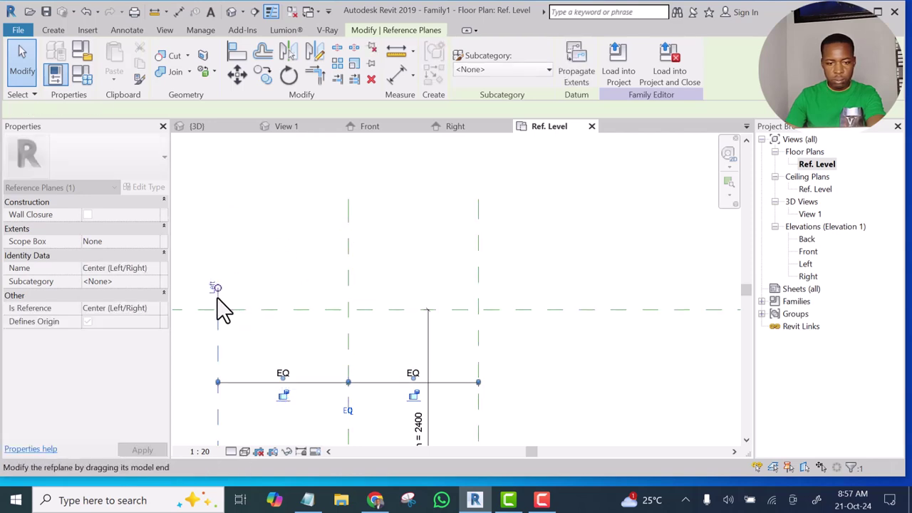
pyautogui.moveTo(223, 249); pyautogui.dragTo(224, 197)
pyautogui.click(262, 263)
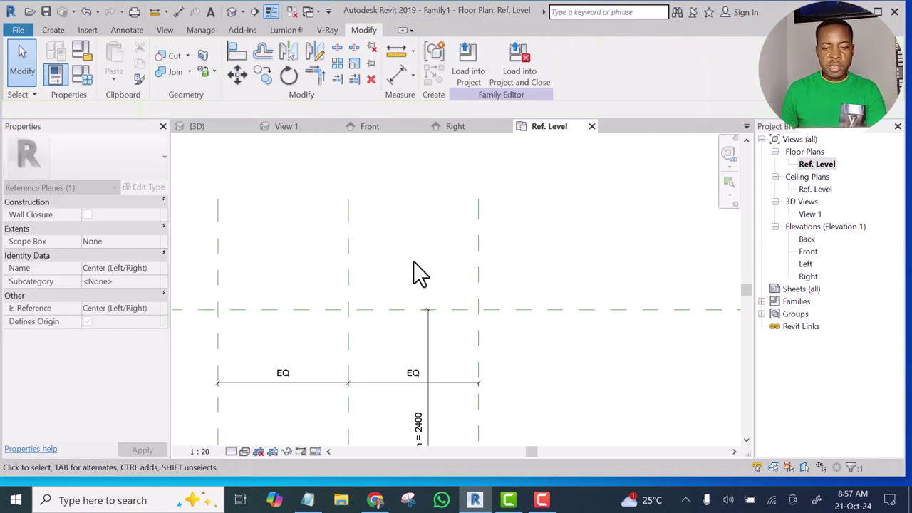
pyautogui.scroll(-2, 498, 292)
pyautogui.moveTo(503, 295); pyautogui.dragTo(597, 309, button='middle')
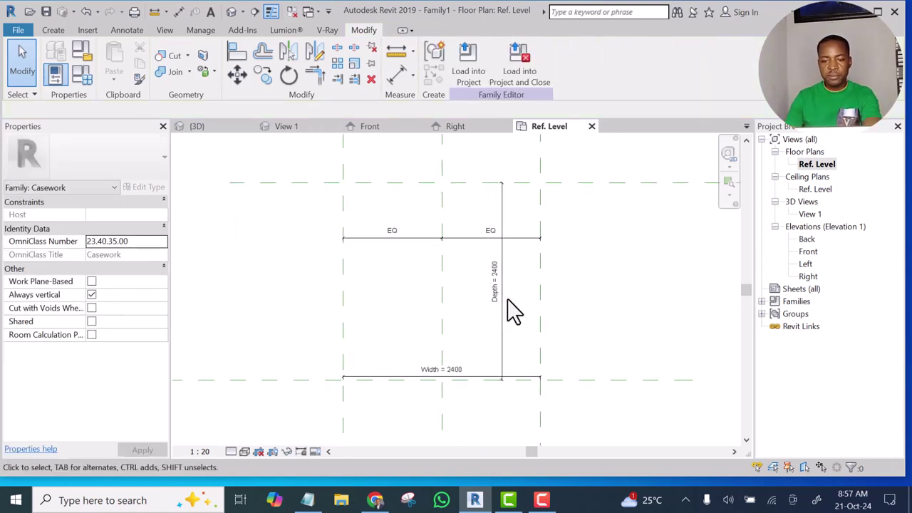
pyautogui.scroll(4, 504, 291)
pyautogui.scroll(-4, 502, 317)
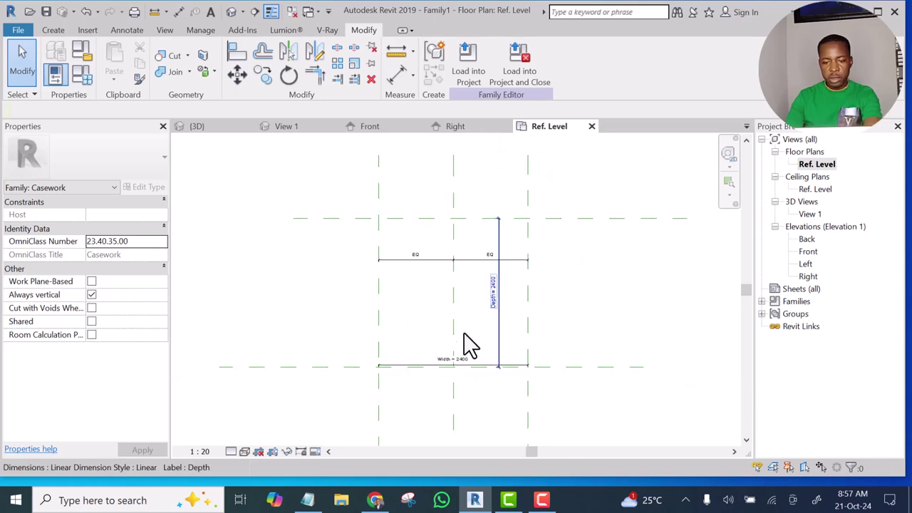
pyautogui.scroll(3, 451, 369)
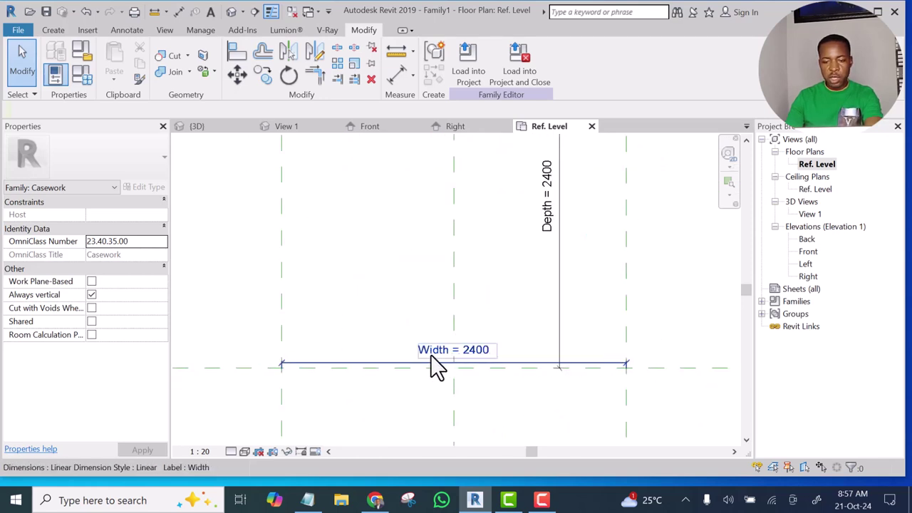
pyautogui.scroll(-3, 441, 360)
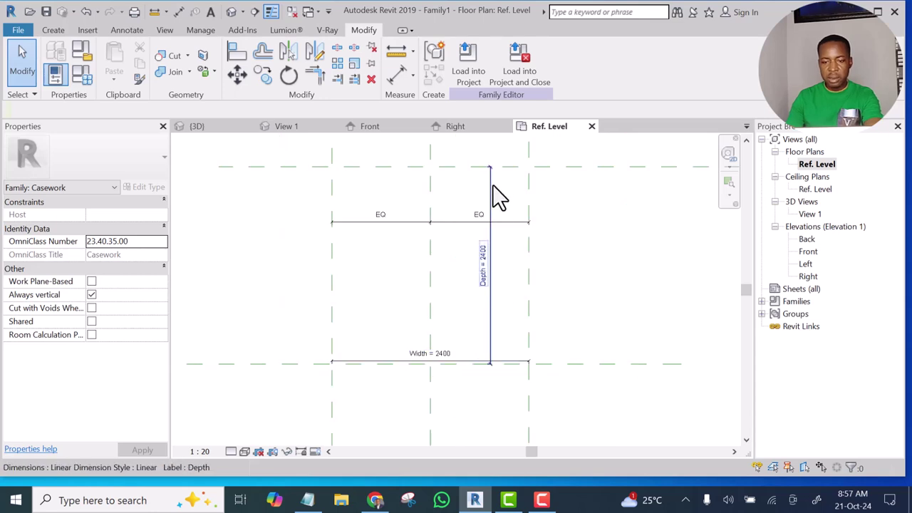
pyautogui.scroll(4, 490, 281)
pyautogui.scroll(1, 490, 281)
pyautogui.scroll(-6, 474, 274)
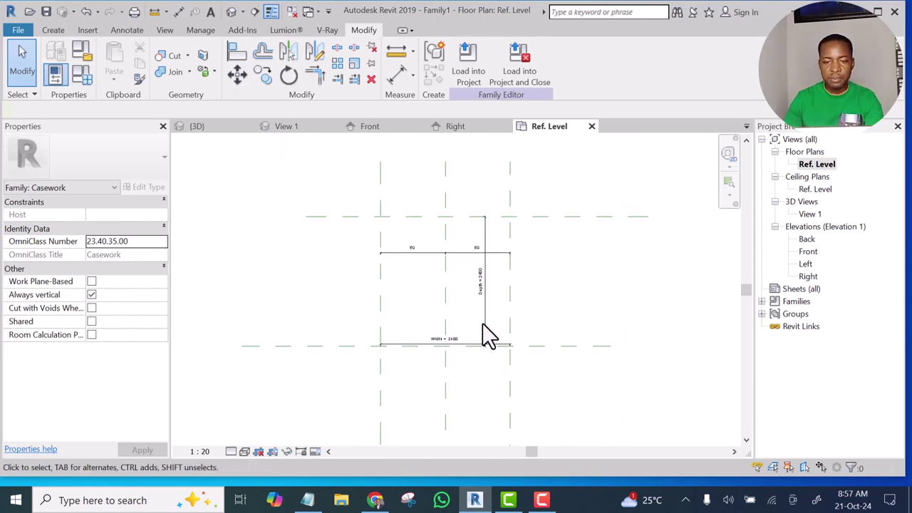
pyautogui.scroll(3, 539, 306)
pyautogui.moveTo(540, 306); pyautogui.dragTo(534, 321, button='middle')
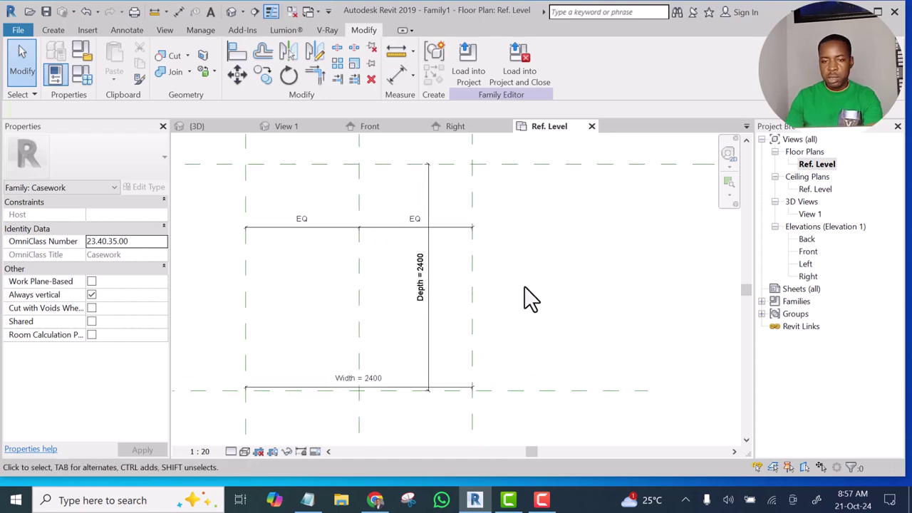
pyautogui.scroll(-1, 549, 271)
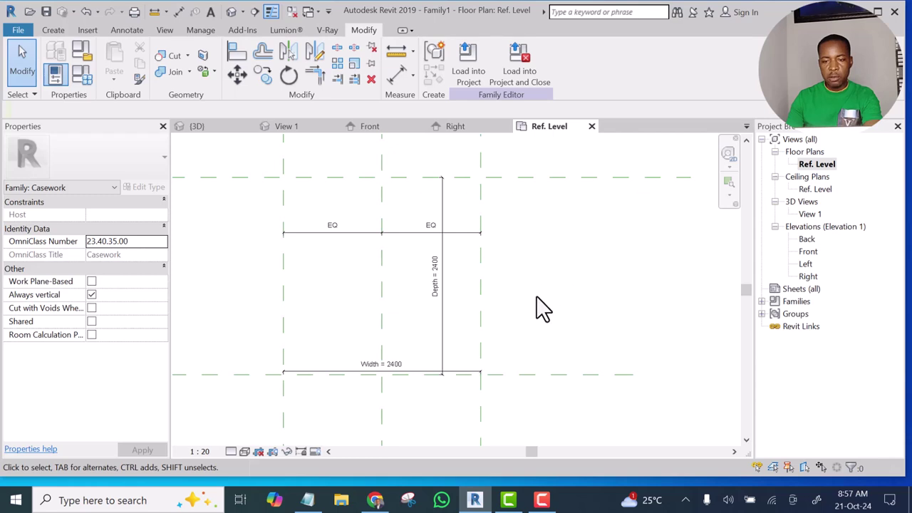
pyautogui.scroll(-2, 502, 302)
pyautogui.middleClick(552, 327)
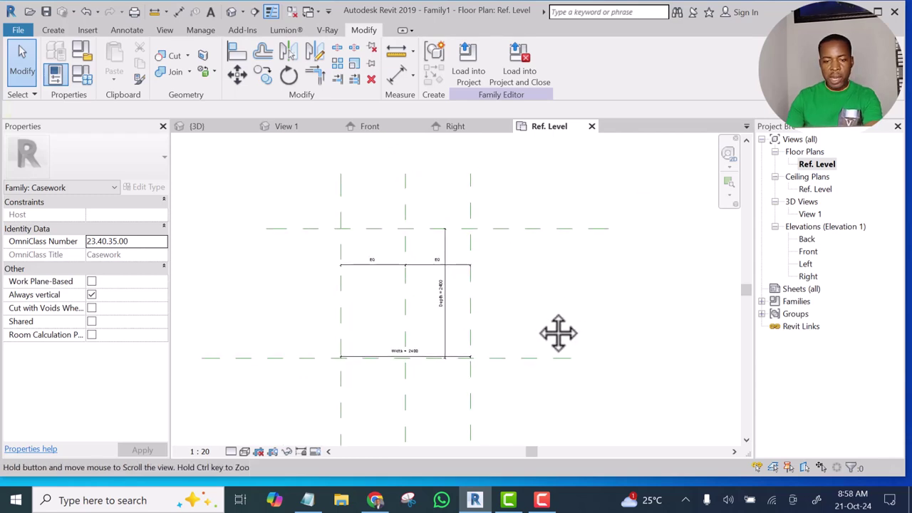
pyautogui.scroll(1, 431, 278)
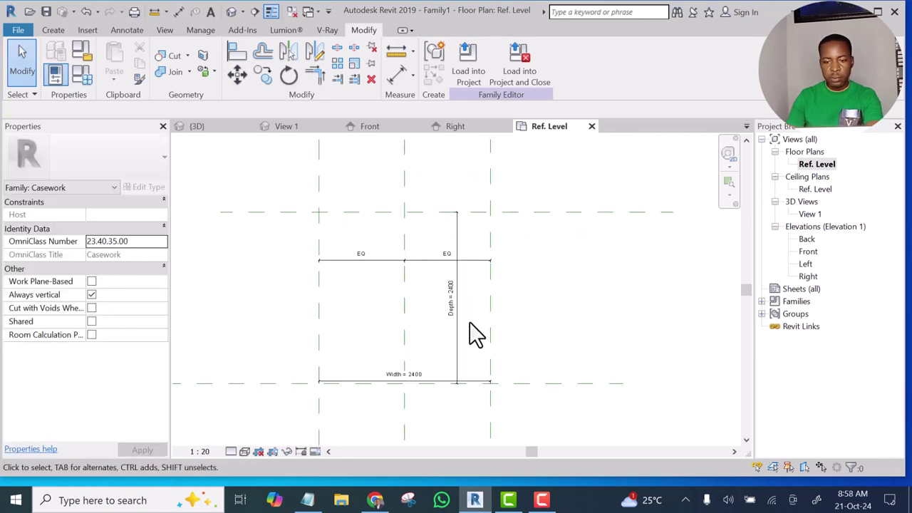
pyautogui.scroll(2, 503, 335)
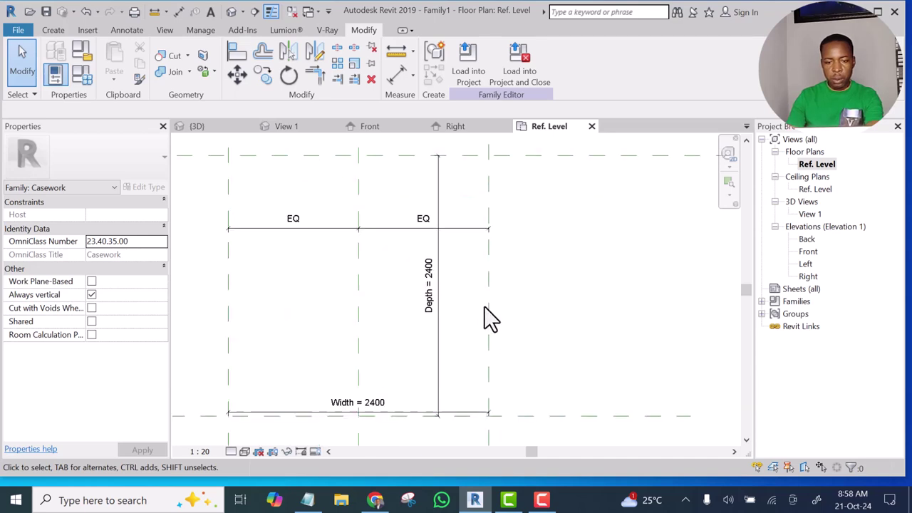
pyautogui.scroll(-3, 515, 306)
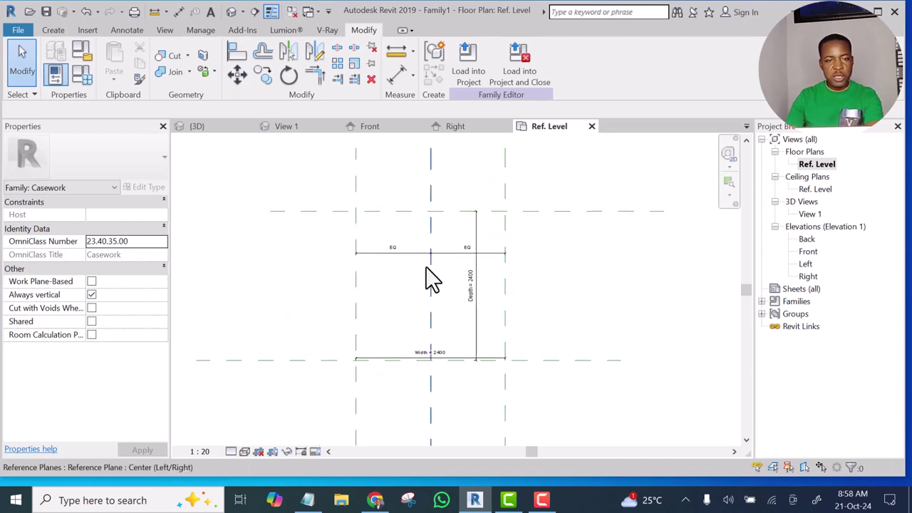
pyautogui.click(53, 31)
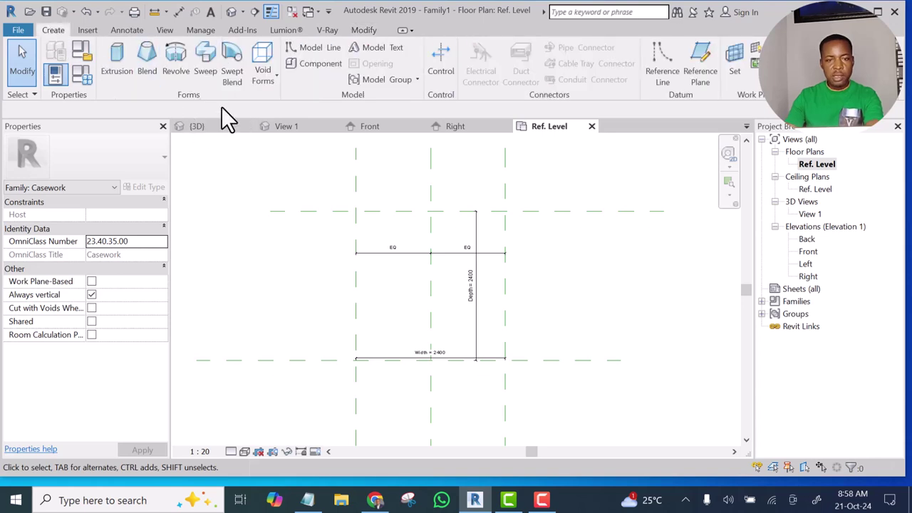
pyautogui.click(208, 56)
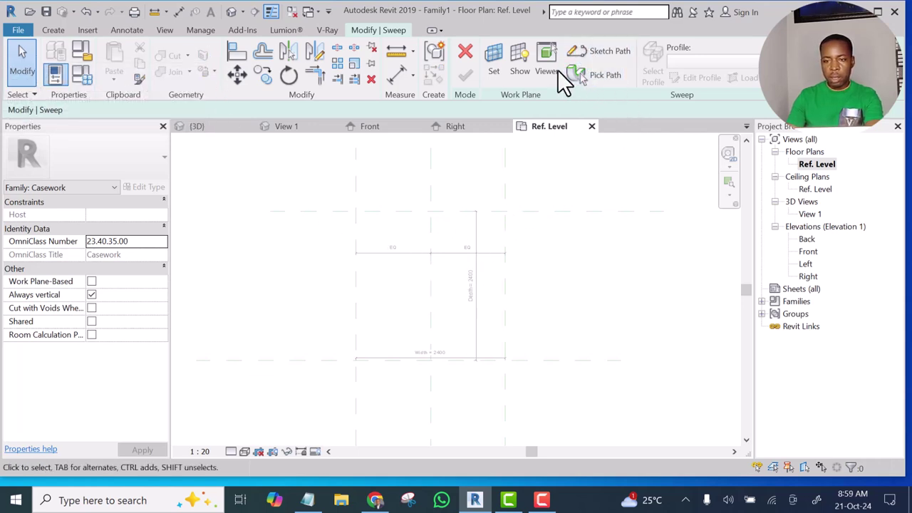
pyautogui.click(602, 54)
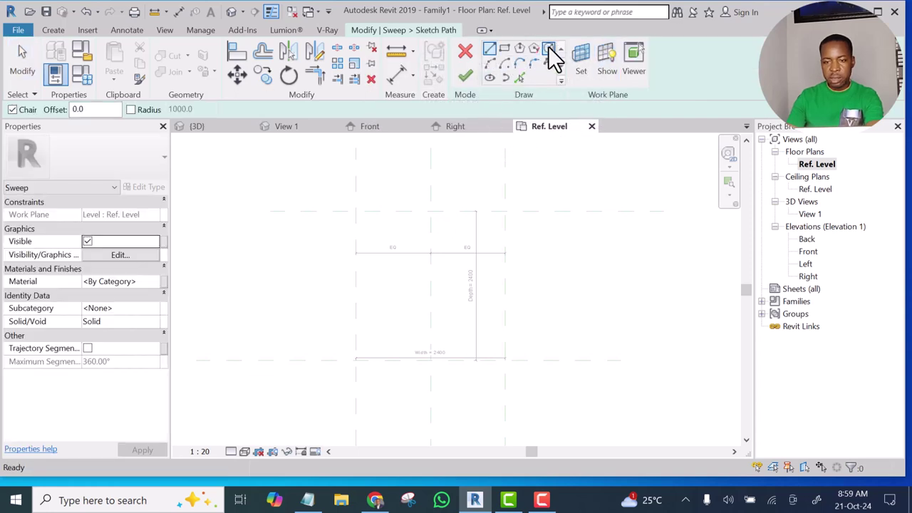
pyautogui.click(549, 50)
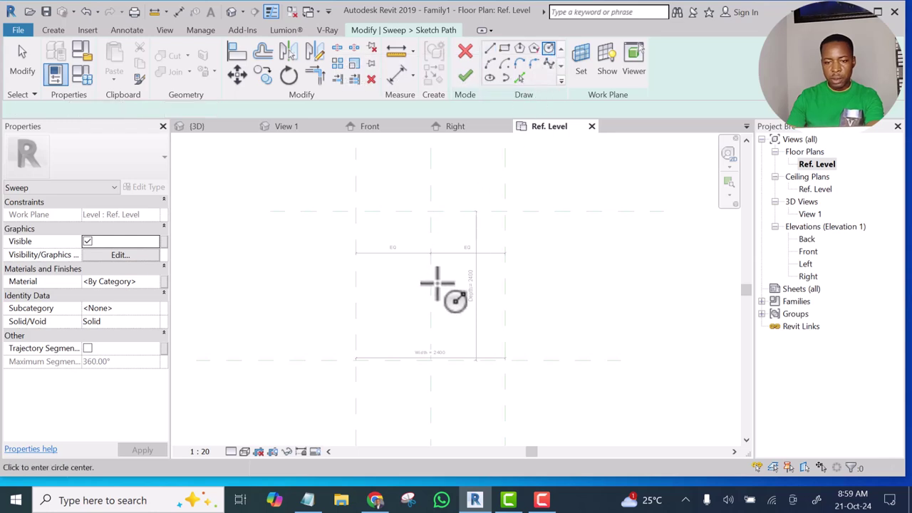
pyautogui.scroll(2, 436, 285)
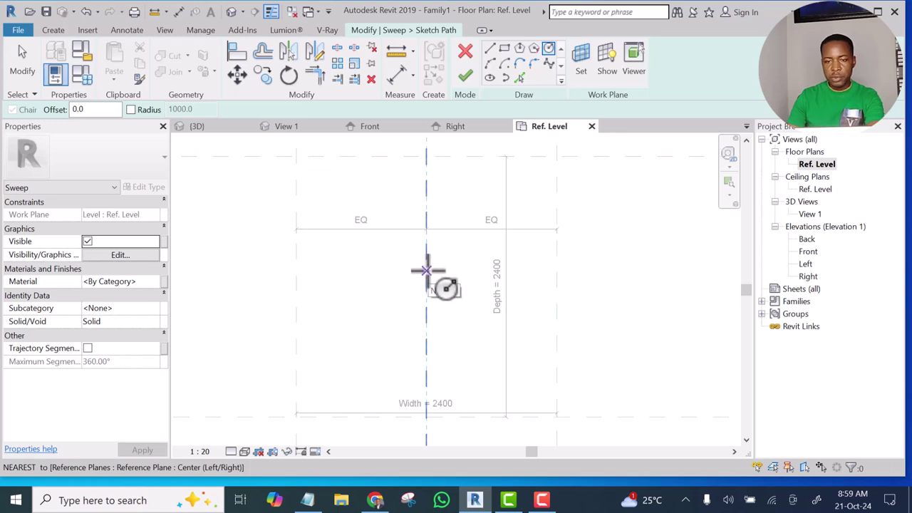
pyautogui.click(467, 53)
pyautogui.click(467, 53)
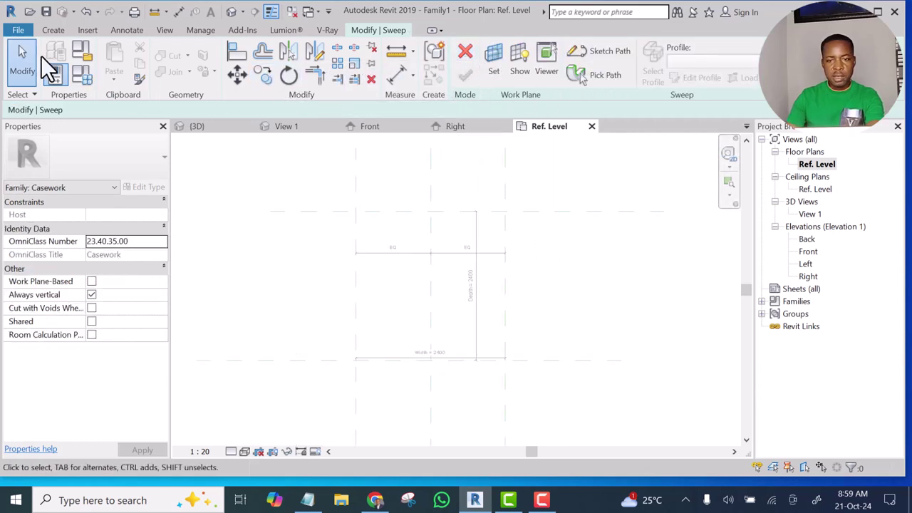
pyautogui.click(465, 52)
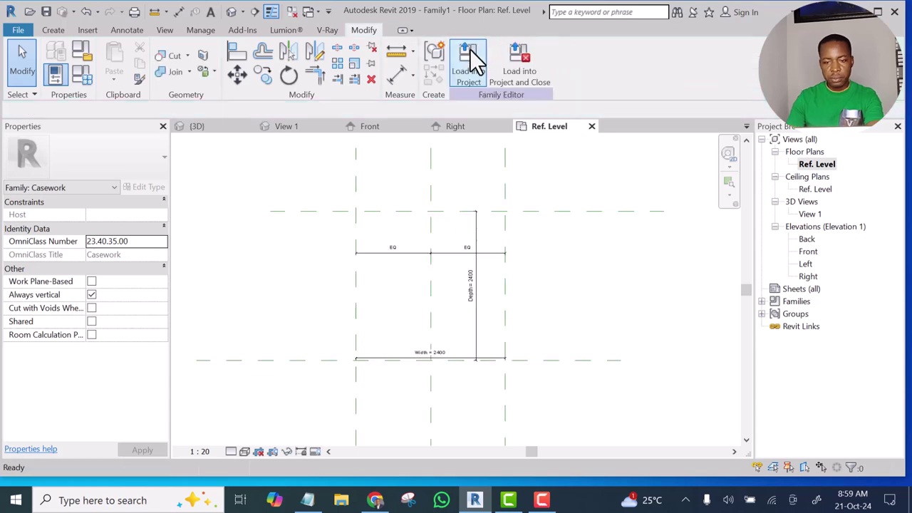
# Step: Draw a horizontal reference plane midway between the Back and Front planes
pyautogui.click(562, 212)
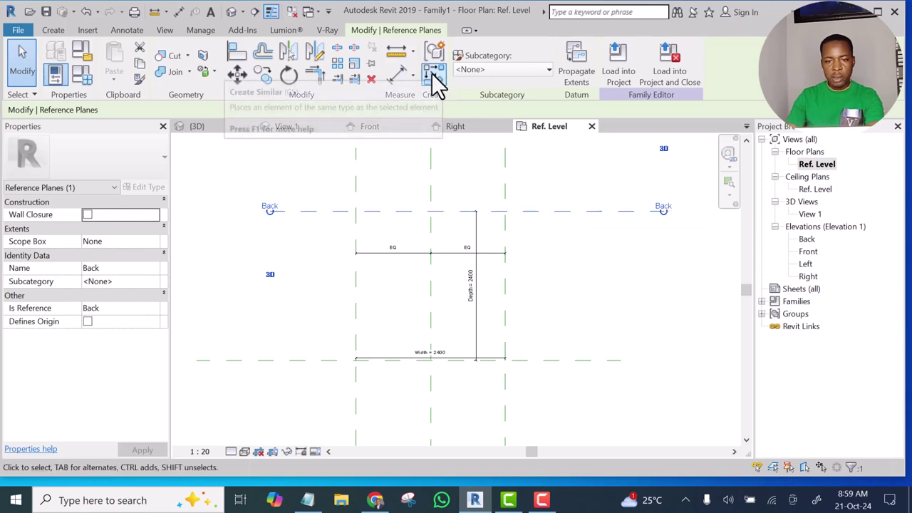
pyautogui.press('r')
pyautogui.press('p')
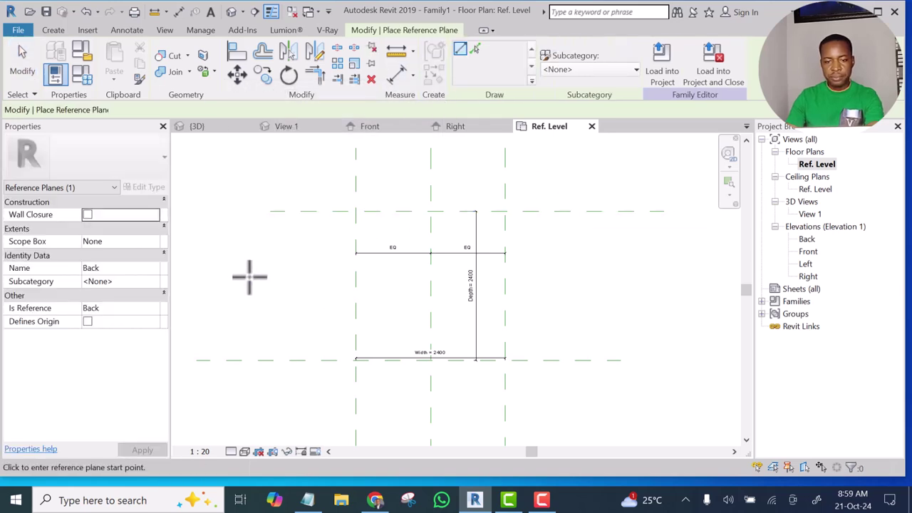
pyautogui.click(249, 283)
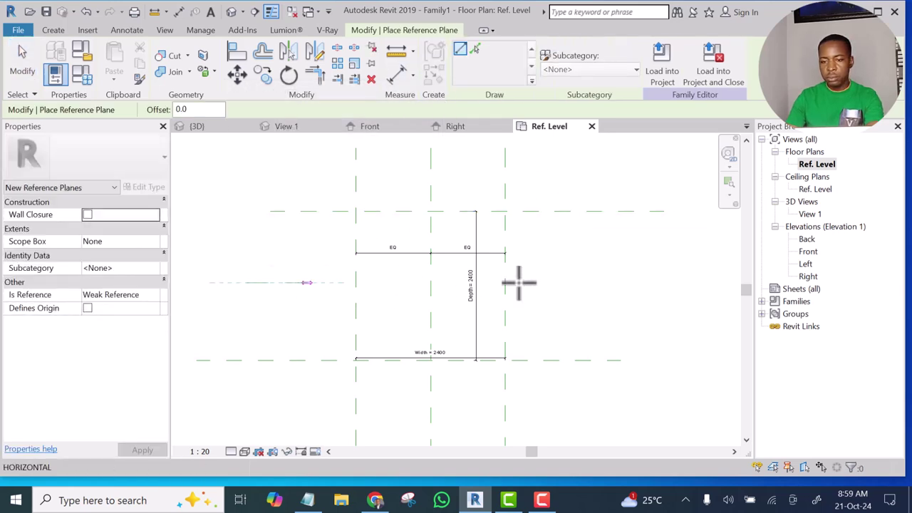
pyautogui.click(639, 282)
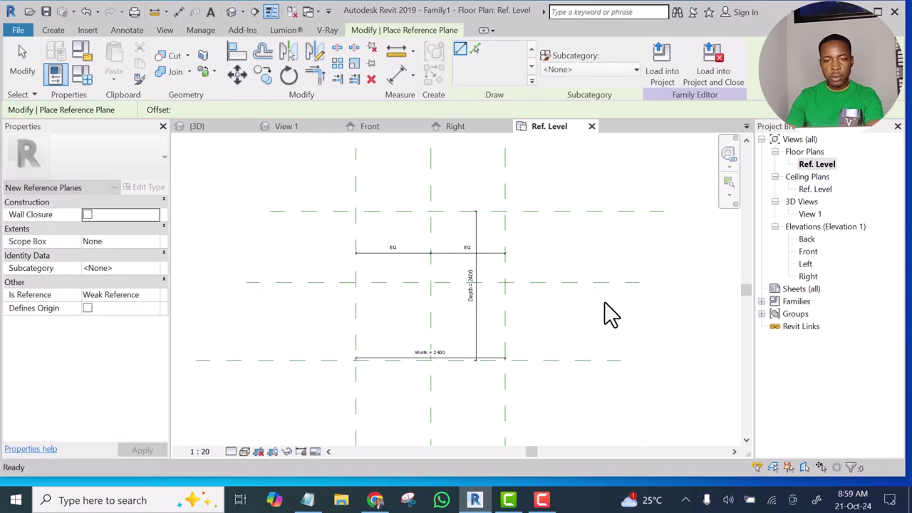
pyautogui.press('Escape')
pyautogui.press('Escape')
# Step: Dimension the Back, middle and Front planes and set the string to EQ
pyautogui.press('d')
pyautogui.press('i')
pyautogui.click(569, 211)
pyautogui.click(553, 282)
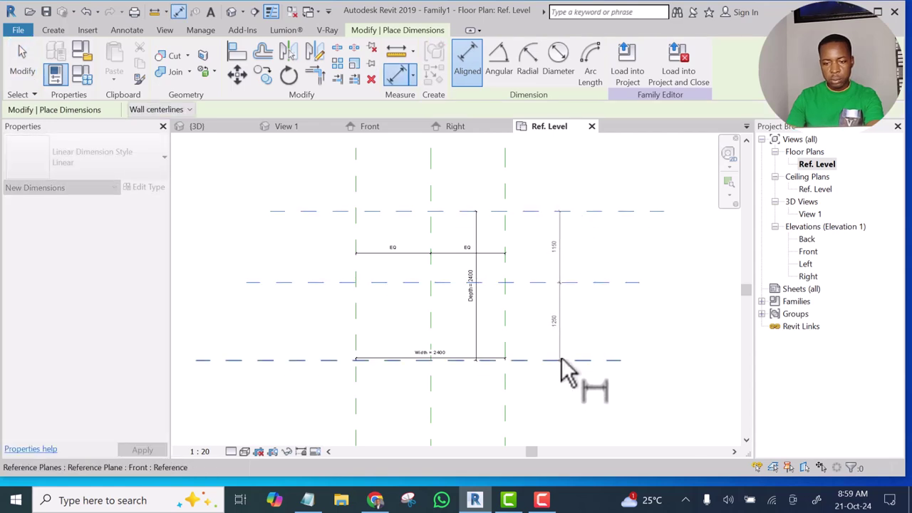
pyautogui.click(562, 361)
pyautogui.click(574, 328)
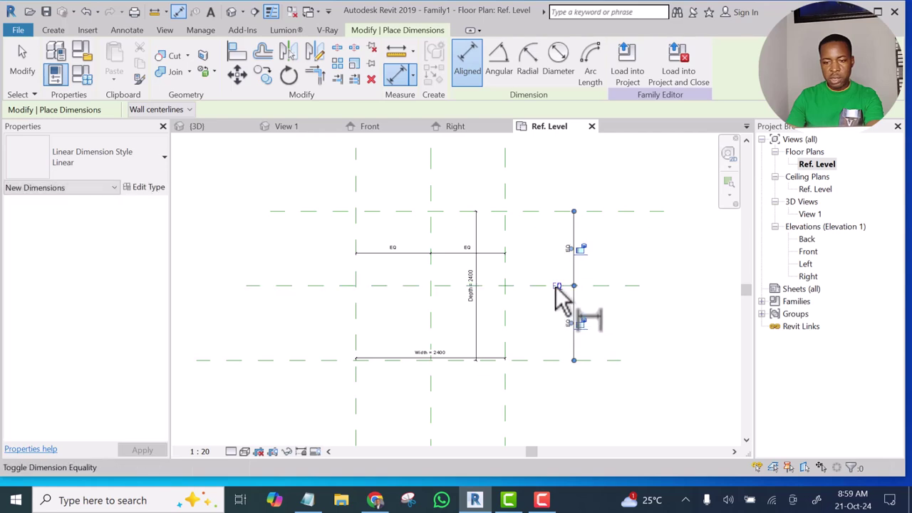
pyautogui.click(557, 287)
pyautogui.press('Escape')
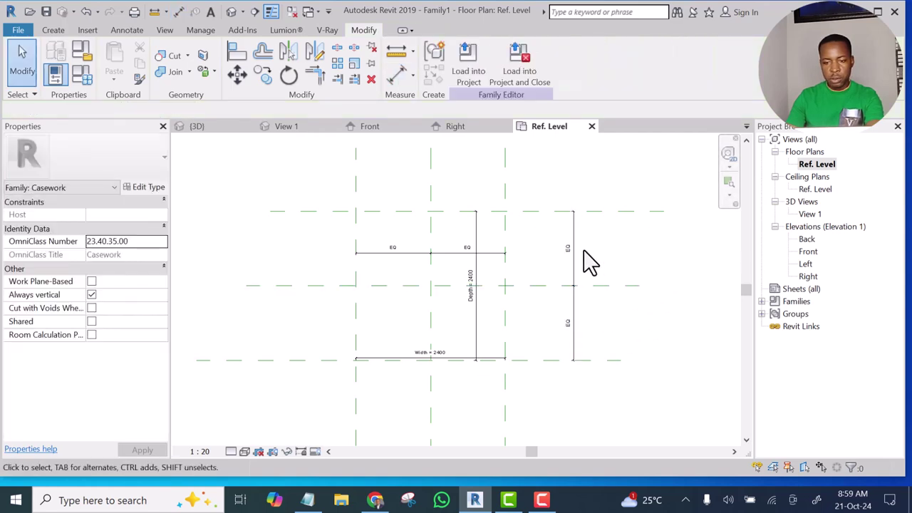
# Step: Review the new EQ dimension string and recentre the plan
pyautogui.click(577, 246)
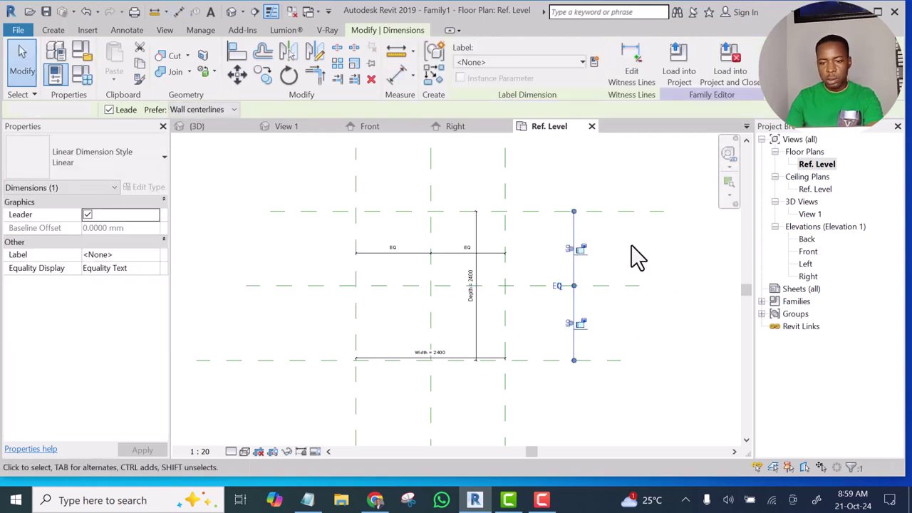
pyautogui.click(536, 317)
pyautogui.scroll(4, 530, 319)
pyautogui.moveTo(520, 311); pyautogui.dragTo(572, 320, button='middle')
pyautogui.scroll(-2, 259, 267)
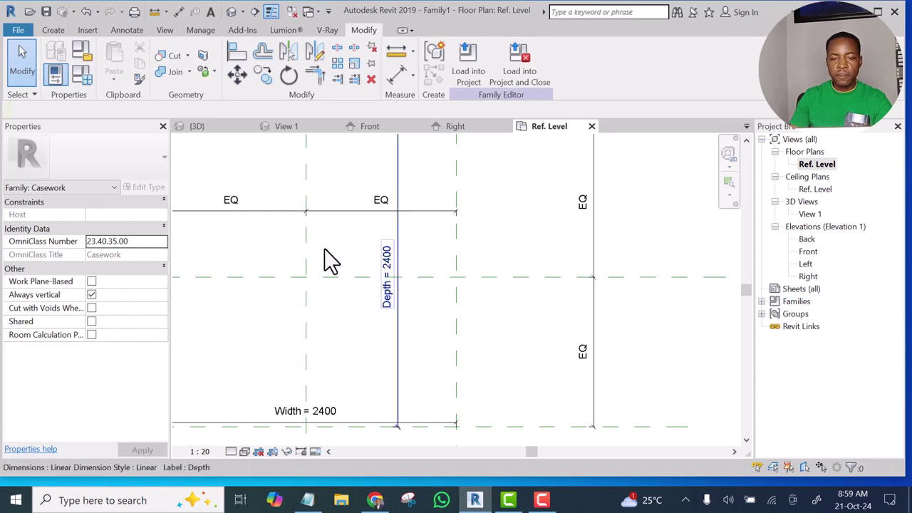
pyautogui.scroll(-2, 324, 267)
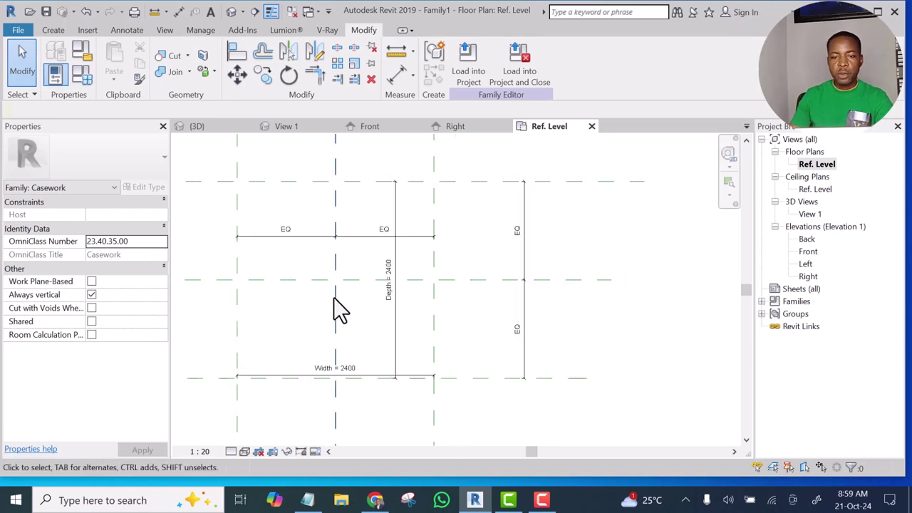
pyautogui.moveTo(590, 243); pyautogui.dragTo(628, 231, button='middle')
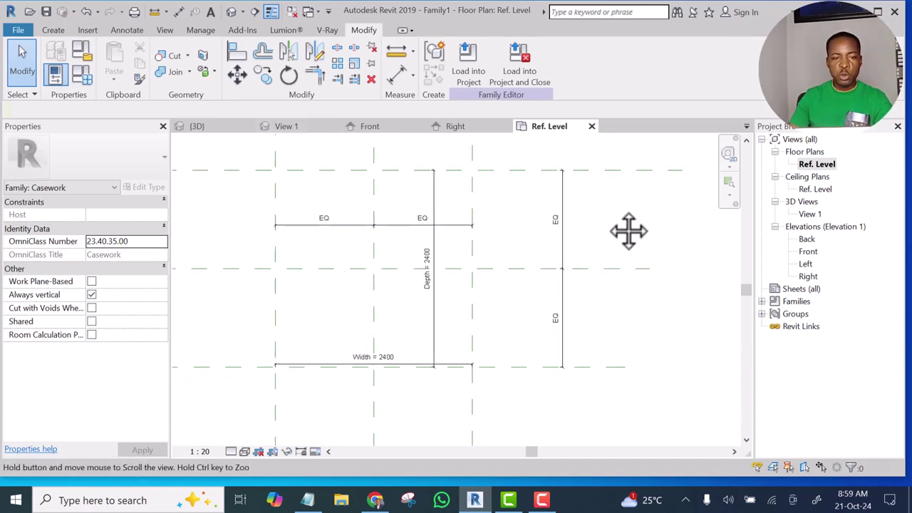
# Step: Start a sweep and sketch a 1200-radius circular path at the reference-plane intersection
pyautogui.click(49, 31)
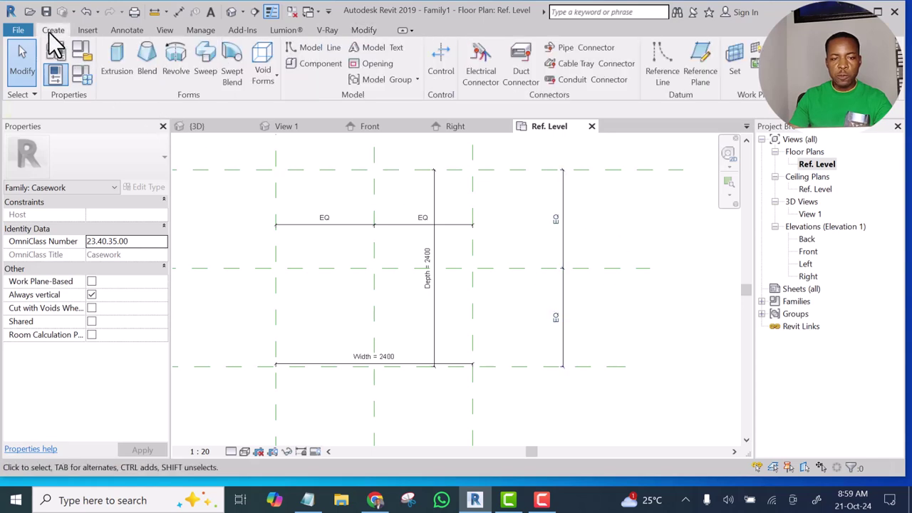
pyautogui.click(207, 51)
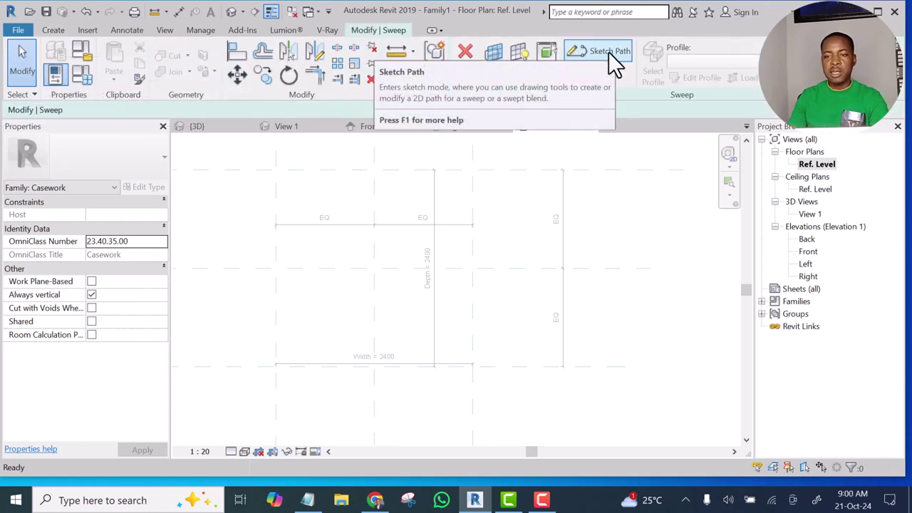
pyautogui.click(608, 52)
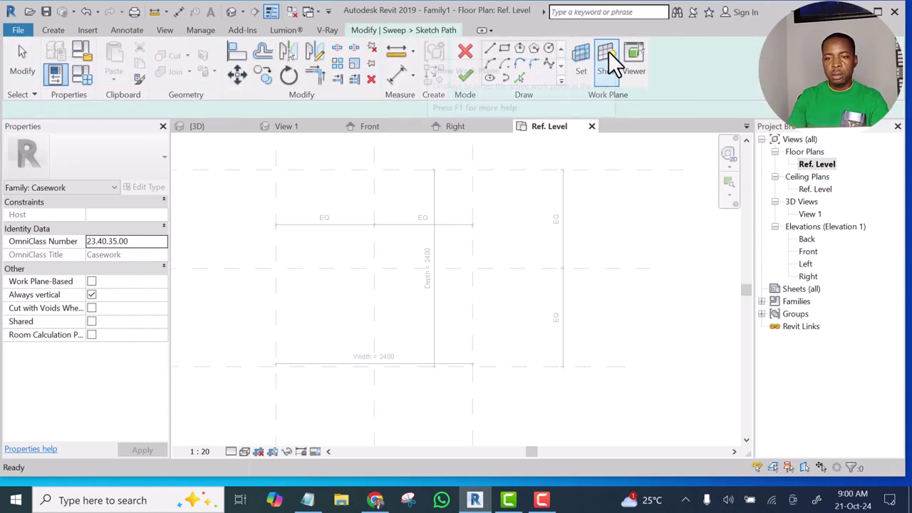
pyautogui.click(548, 48)
pyautogui.scroll(1, 367, 268)
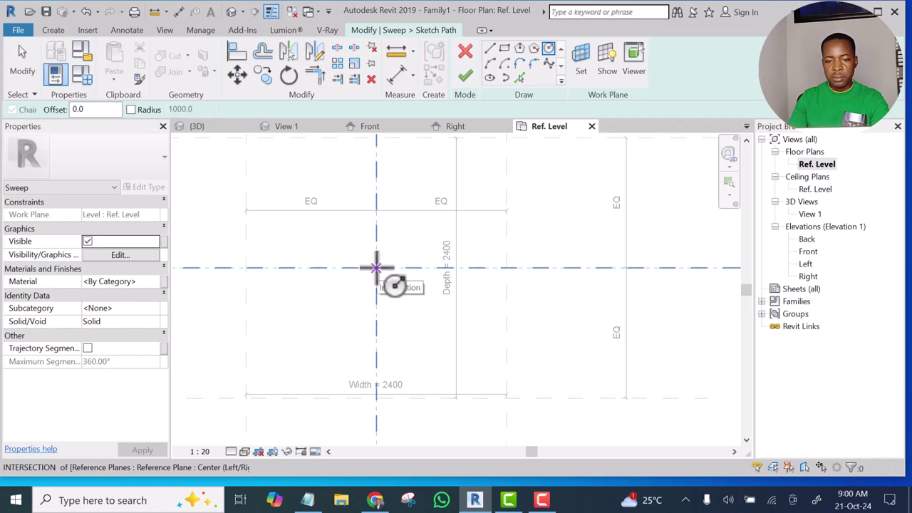
pyautogui.click(376, 267)
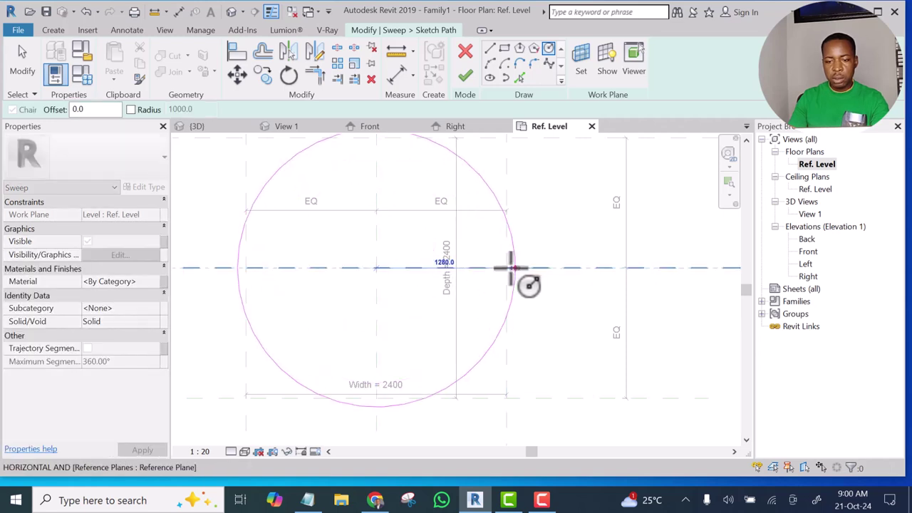
pyautogui.click(505, 268)
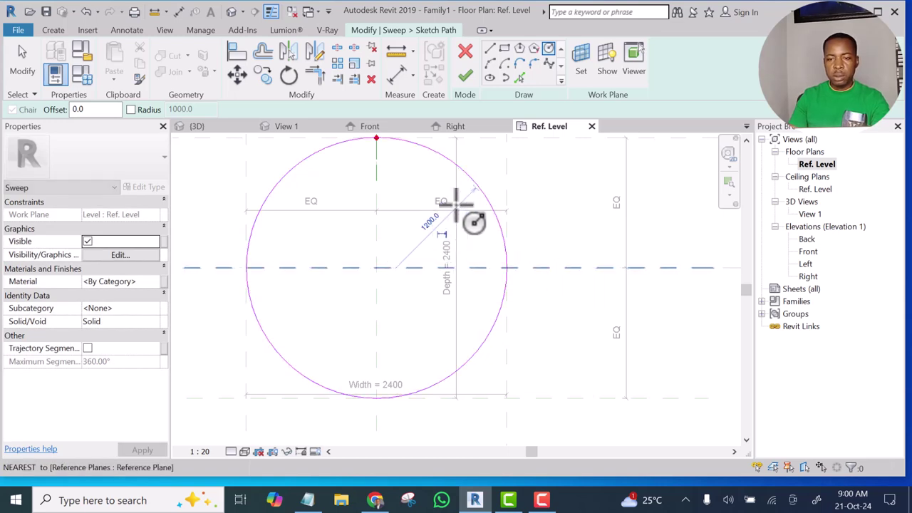
pyautogui.scroll(-3, 455, 228)
pyautogui.click(466, 78)
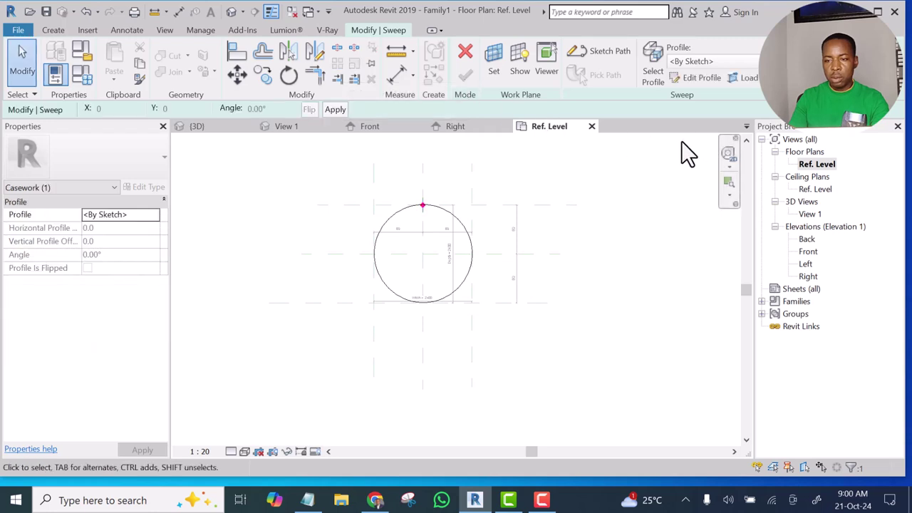
# Step: Edit the sweep profile in the Left elevation view
pyautogui.click(699, 78)
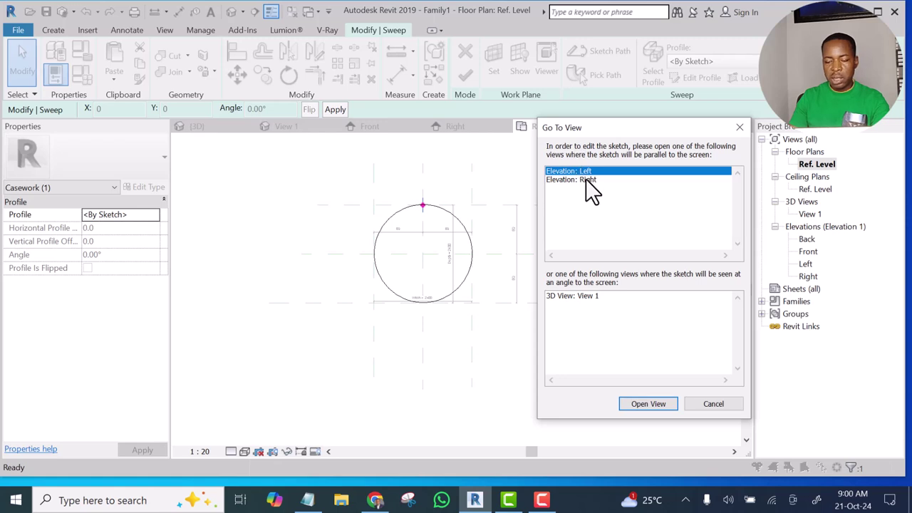
pyautogui.click(647, 404)
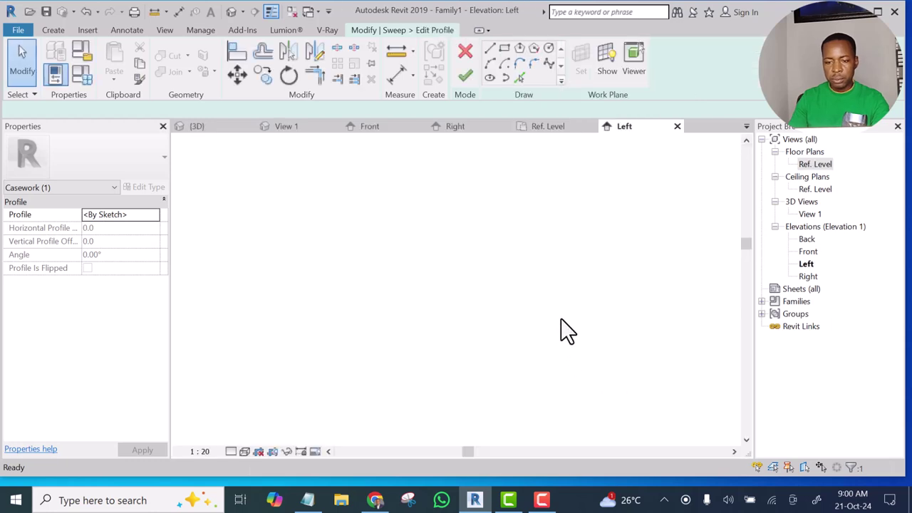
pyautogui.moveTo(497, 355); pyautogui.dragTo(496, 355, button='middle')
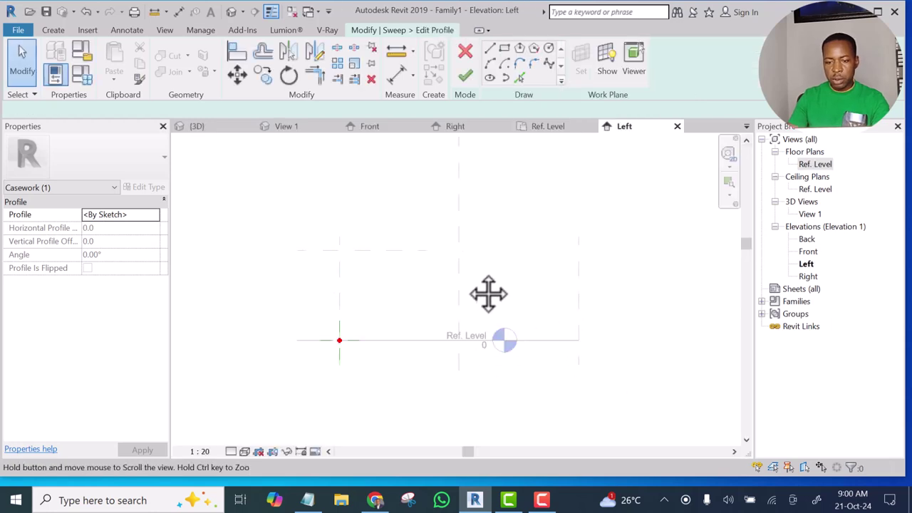
pyautogui.moveTo(487, 287); pyautogui.dragTo(475, 246, button='middle')
pyautogui.scroll(3, 381, 249)
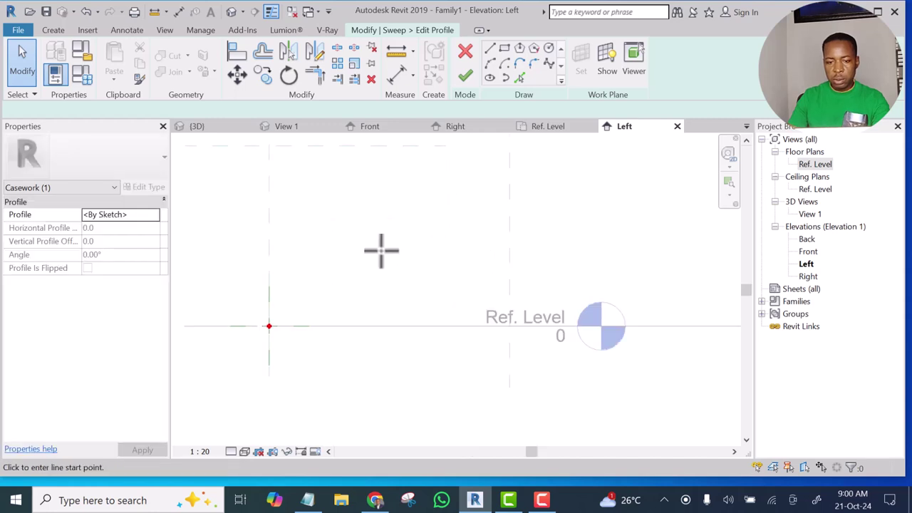
# Step: Draw a 300-high vertical profile edge from the reference-plane midpoint
pyautogui.press('l')
pyautogui.press('i')
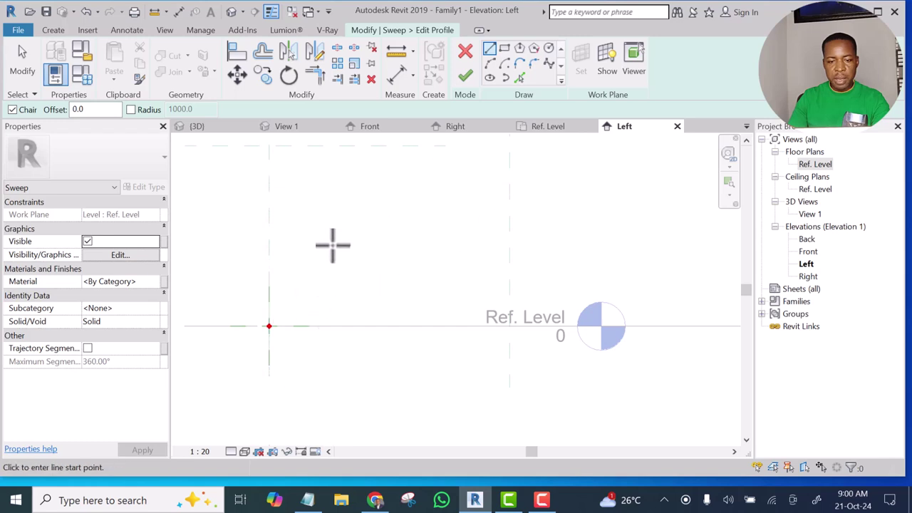
pyautogui.scroll(2, 269, 326)
pyautogui.scroll(2, 270, 325)
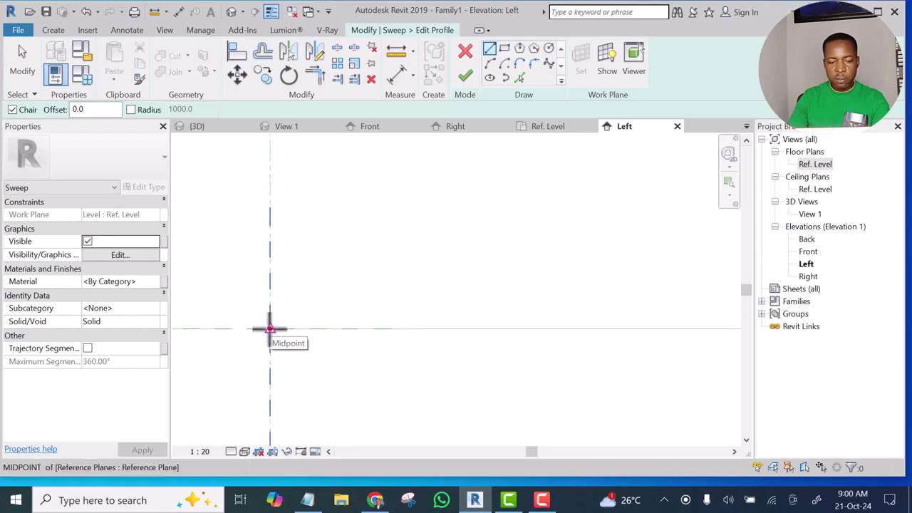
pyautogui.click(269, 328)
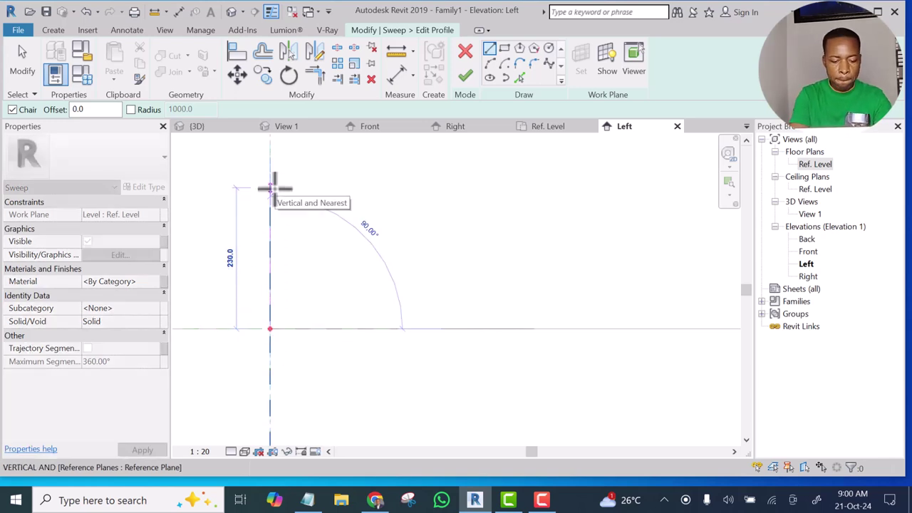
pyautogui.write('300')
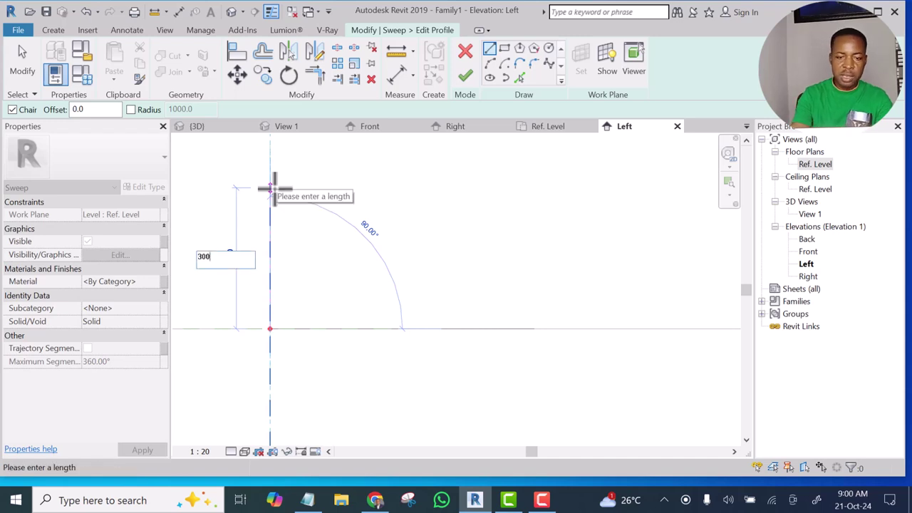
pyautogui.press('Return')
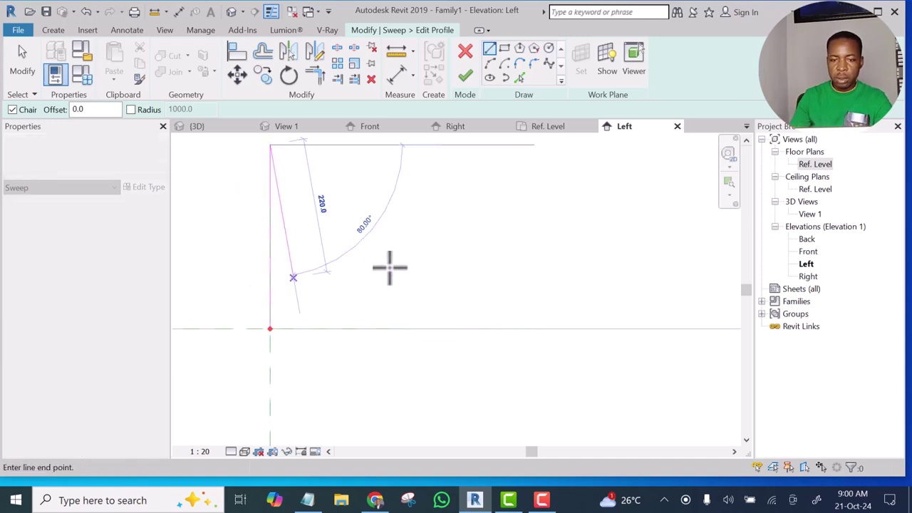
pyautogui.scroll(-1, 390, 266)
pyautogui.scroll(-5, 309, 238)
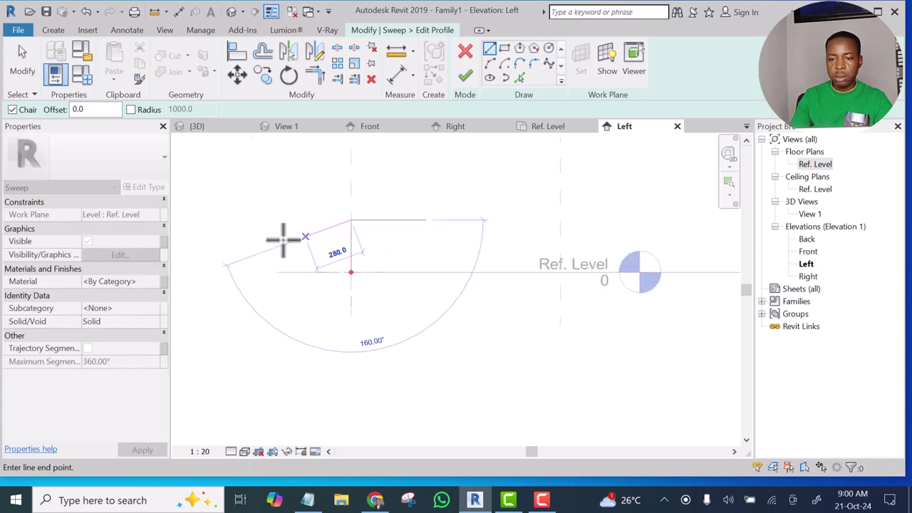
pyautogui.scroll(4, 360, 230)
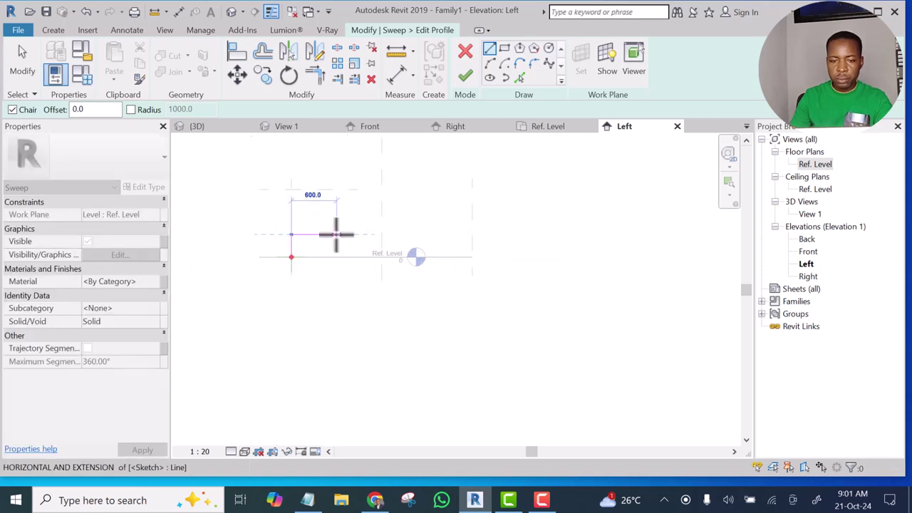
pyautogui.scroll(2, 317, 229)
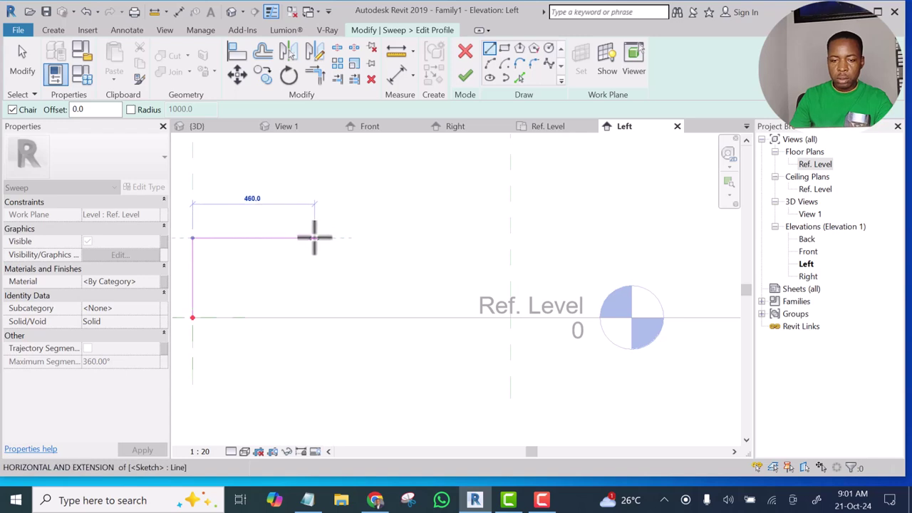
pyautogui.scroll(-2, 342, 237)
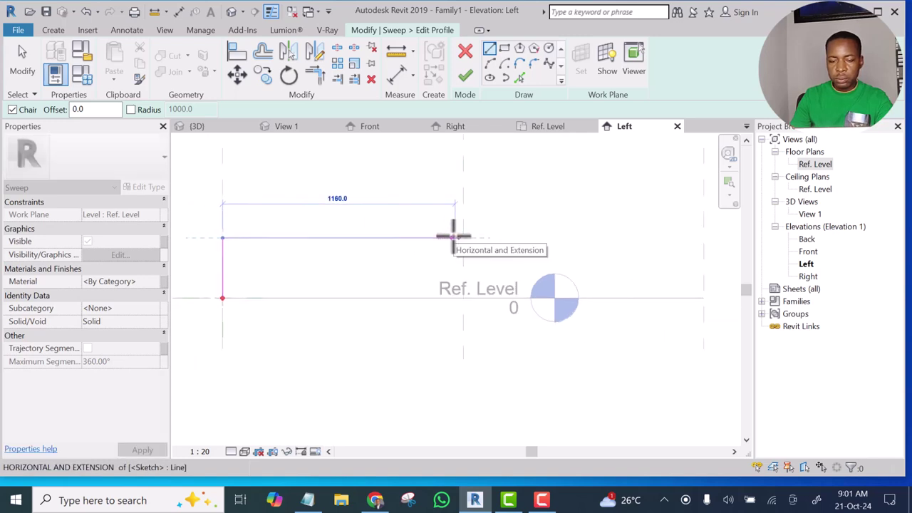
pyautogui.scroll(2, 453, 238)
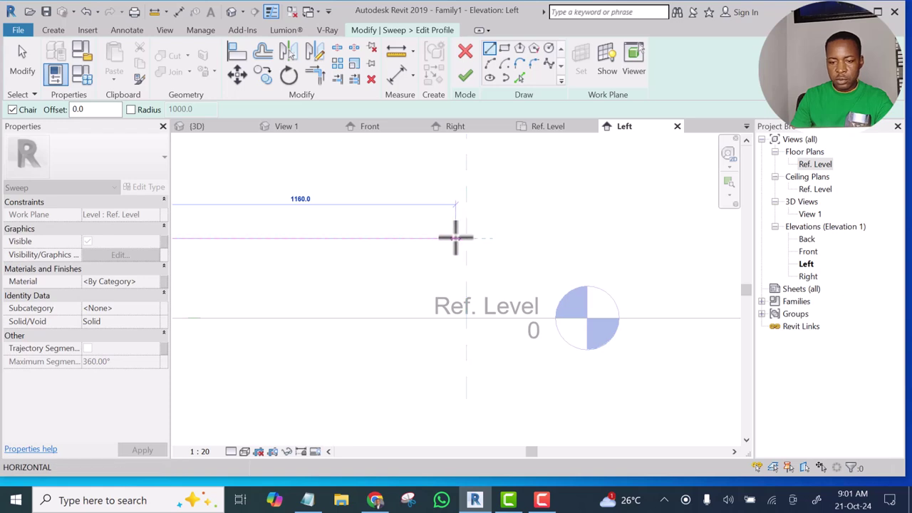
# Step: Complete the closed rectangular profile and finish the profile sketch
pyautogui.click(455, 237)
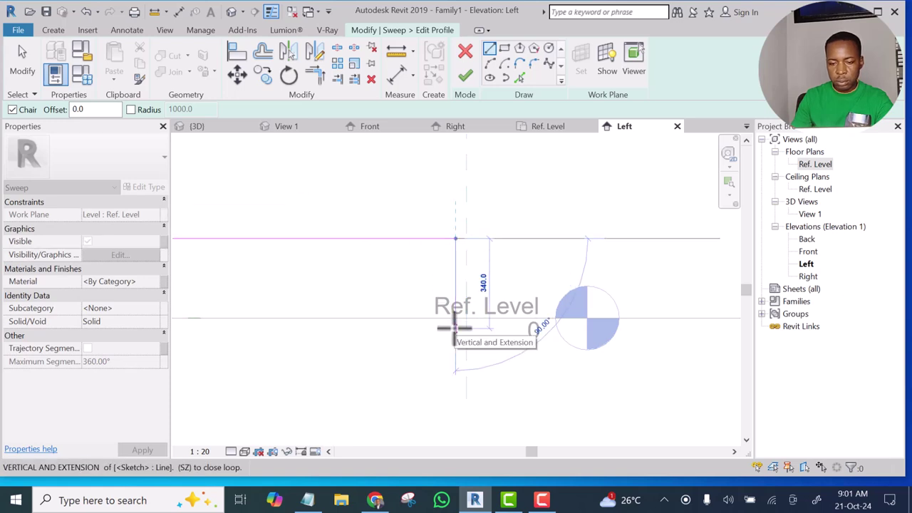
pyautogui.scroll(-2, 454, 322)
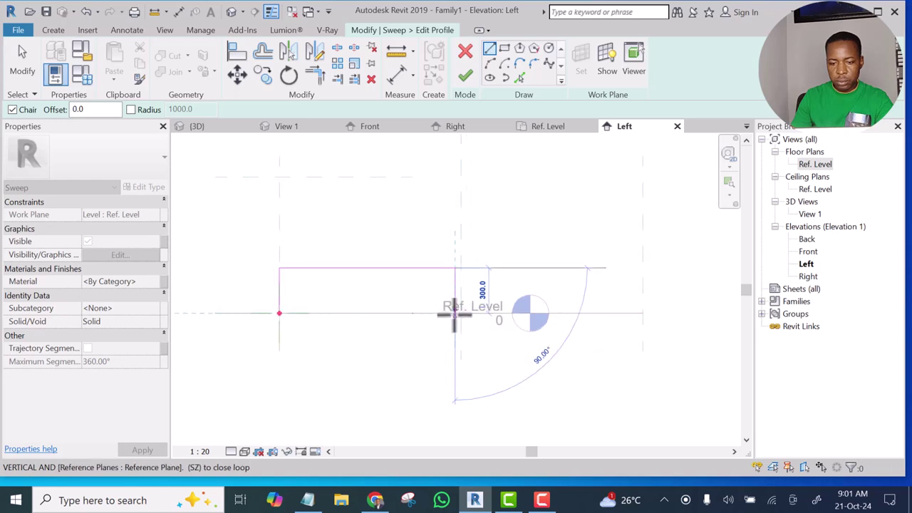
pyautogui.click(455, 313)
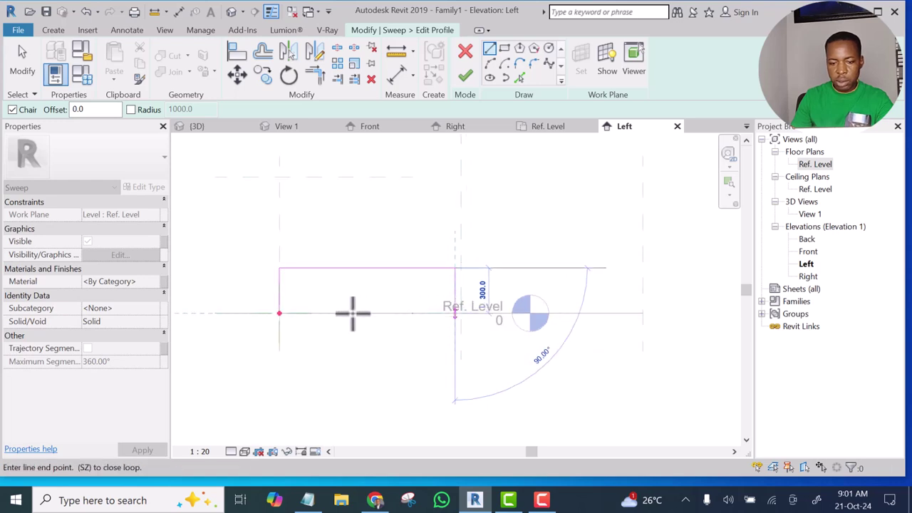
pyautogui.click(279, 313)
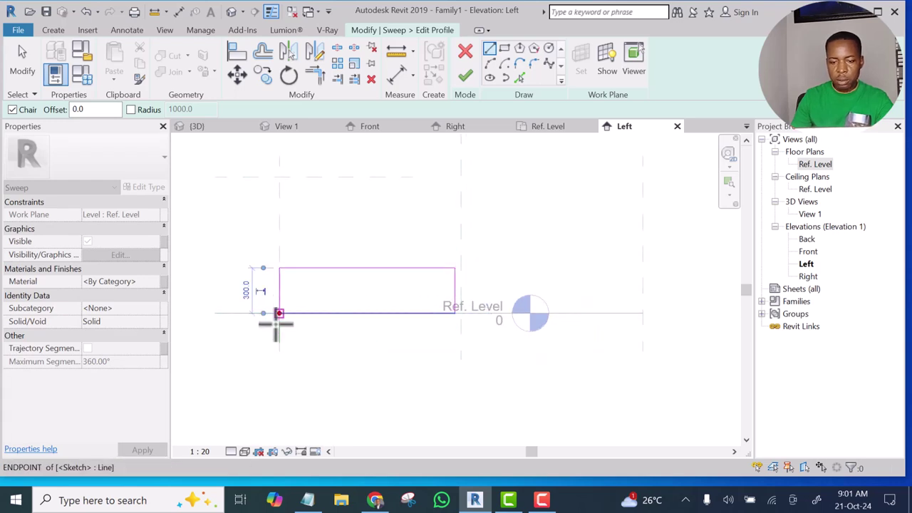
pyautogui.press('Escape')
pyautogui.press('Escape')
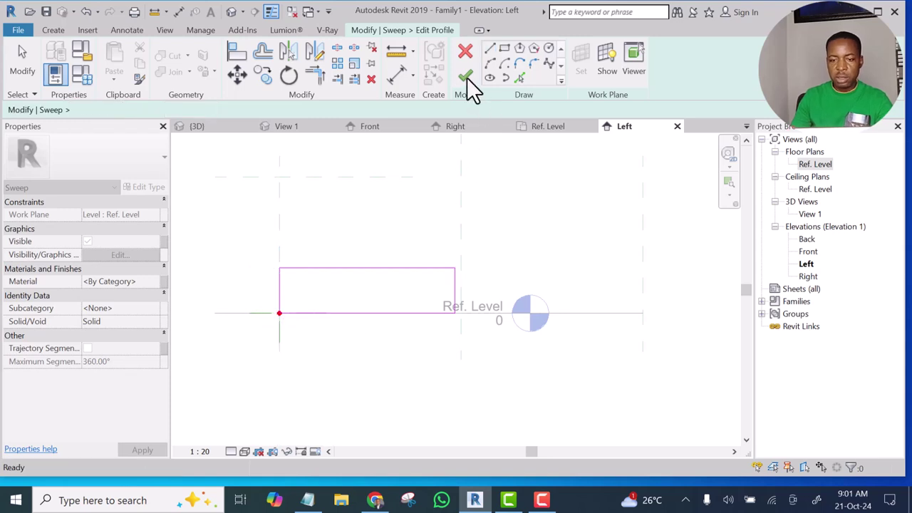
pyautogui.click(466, 77)
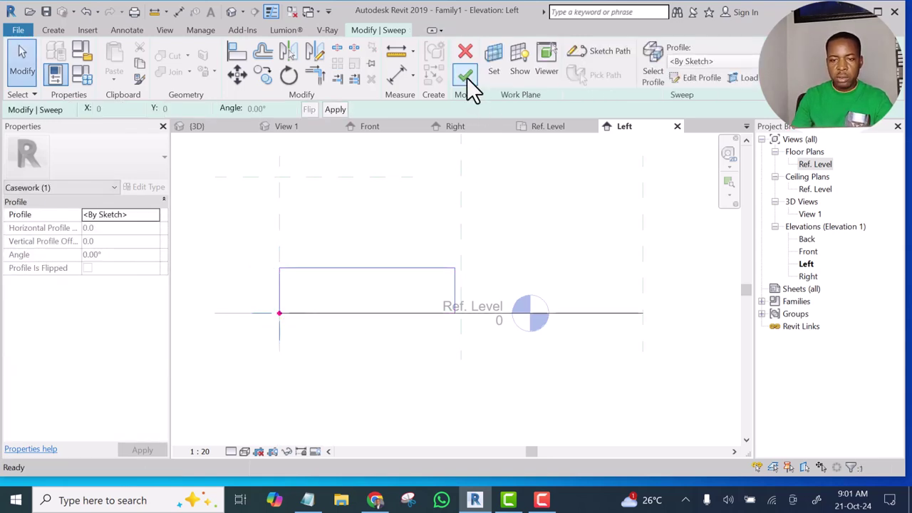
# Step: Finish the sweep into a solid ring, view it in Default 3D, then reopen it with Edit Sweep
pyautogui.click(466, 72)
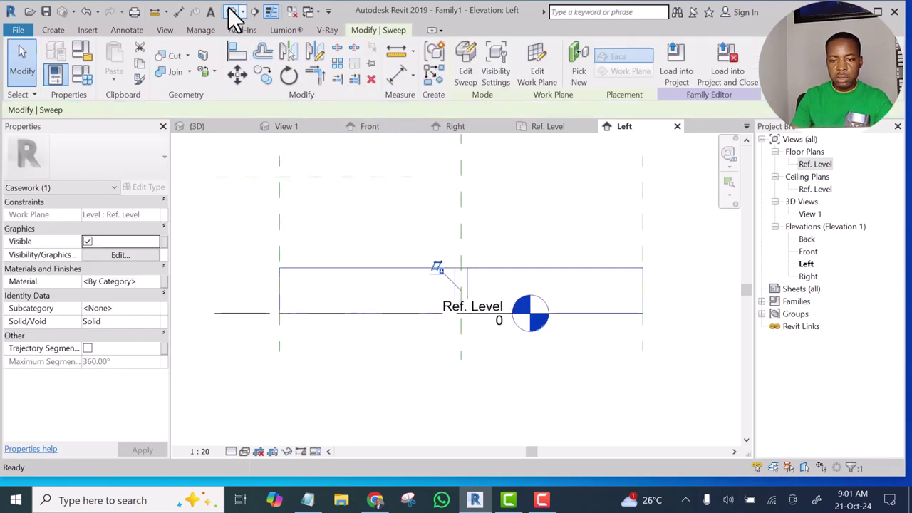
pyautogui.click(231, 12)
pyautogui.press('Escape')
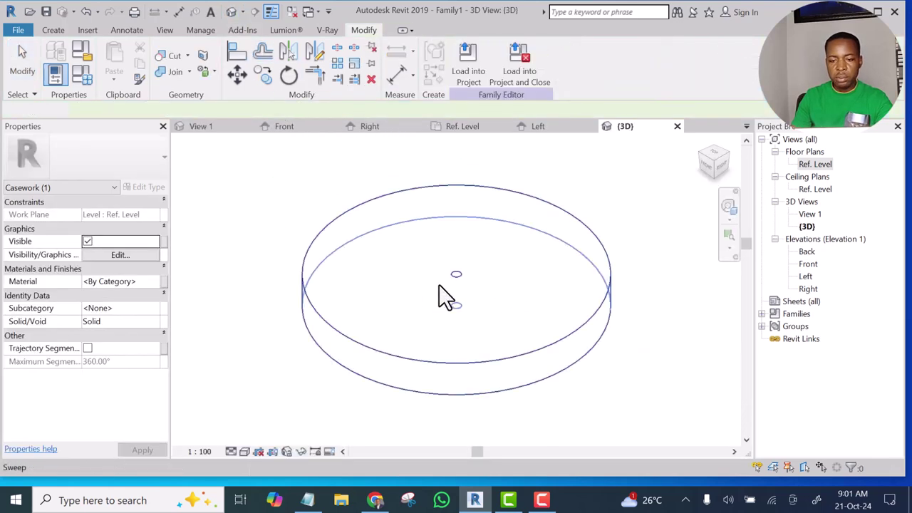
pyautogui.scroll(2, 646, 316)
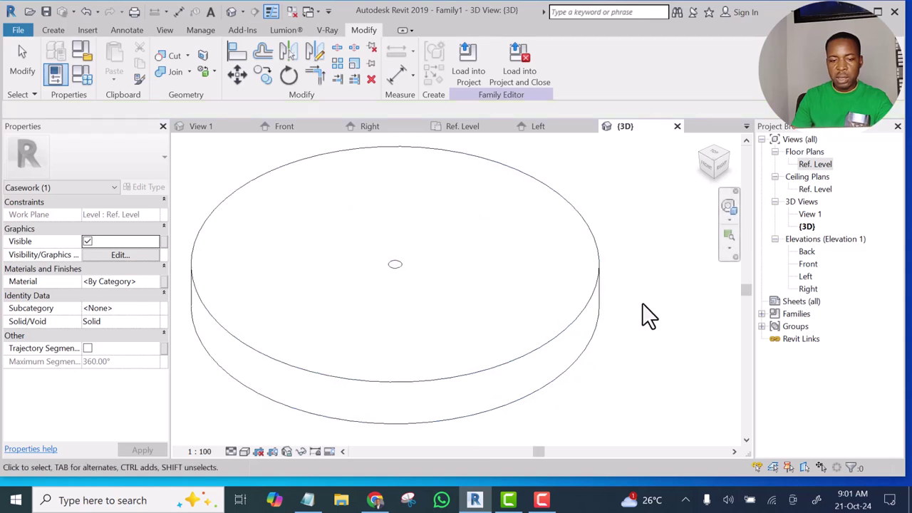
pyautogui.scroll(-2, 642, 303)
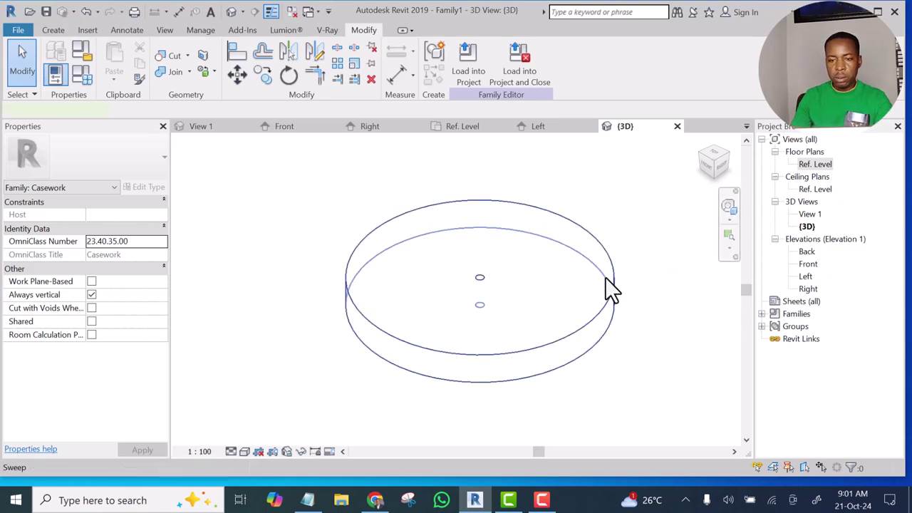
pyautogui.click(610, 290)
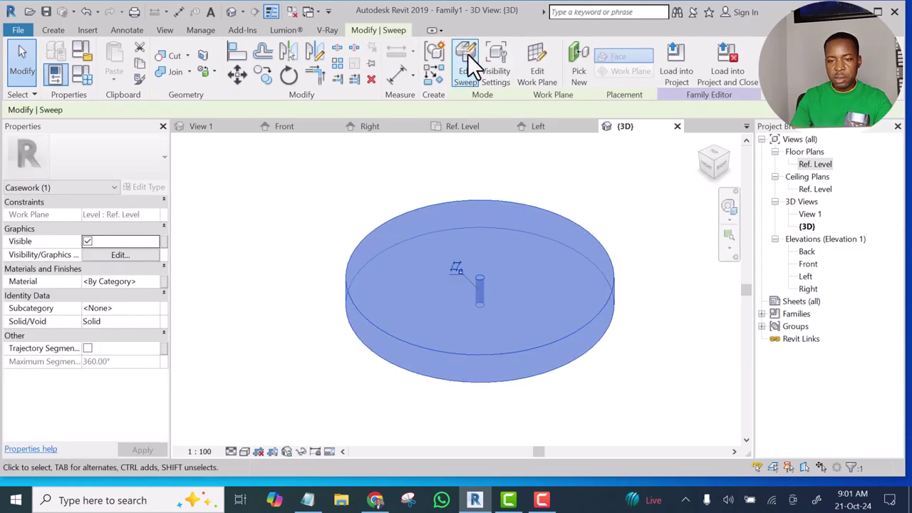
pyautogui.click(467, 55)
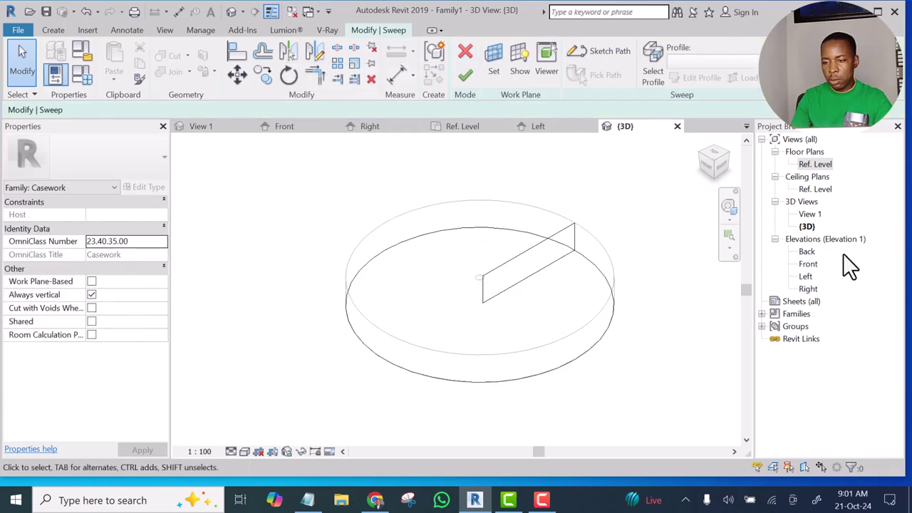
# Step: Reopen the sweep profile sketch in the Left elevation
pyautogui.doubleClick(805, 276)
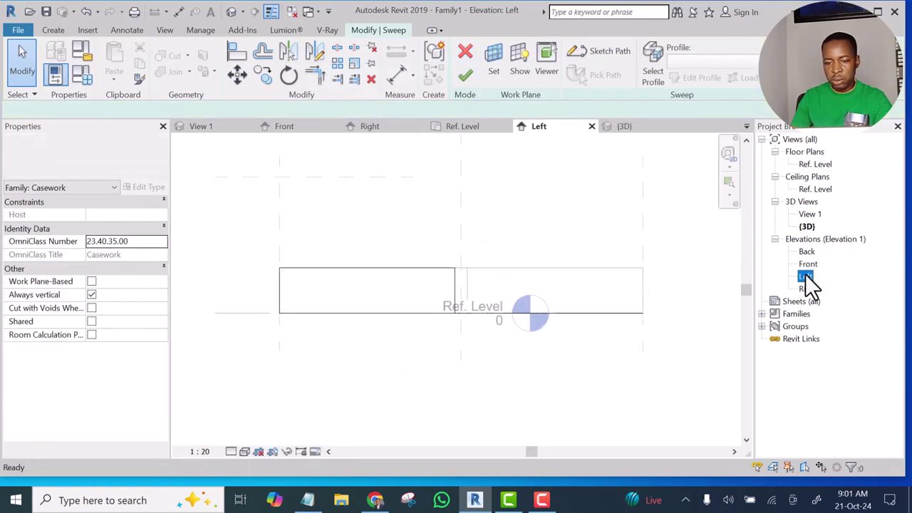
pyautogui.click(354, 278)
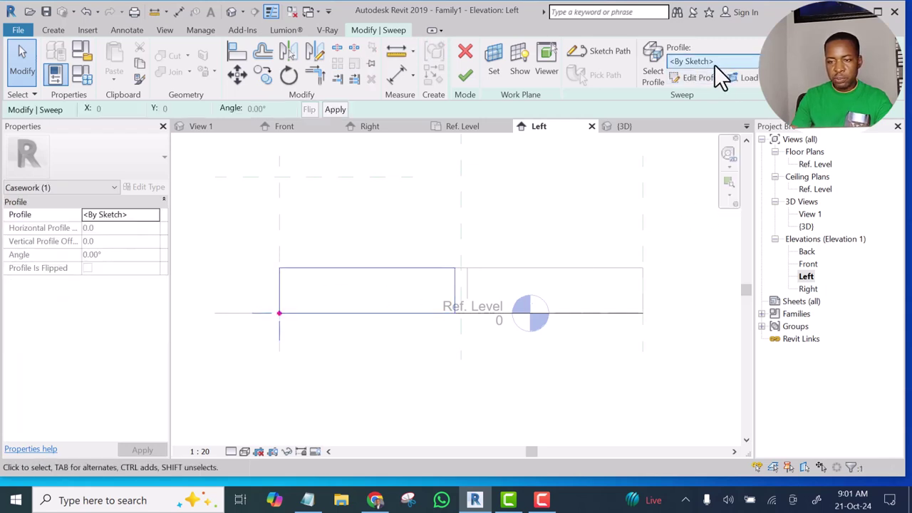
pyautogui.click(701, 77)
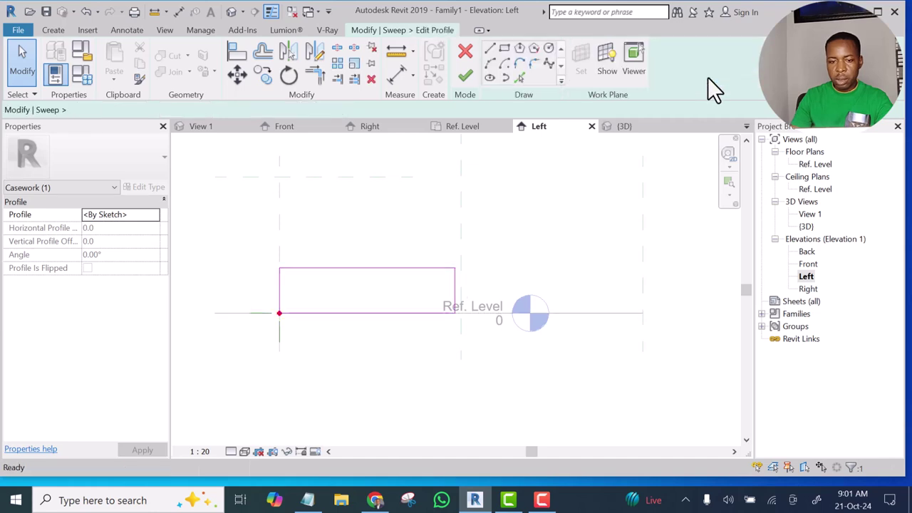
pyautogui.scroll(2, 283, 271)
pyautogui.scroll(1, 282, 272)
pyautogui.scroll(-3, 285, 270)
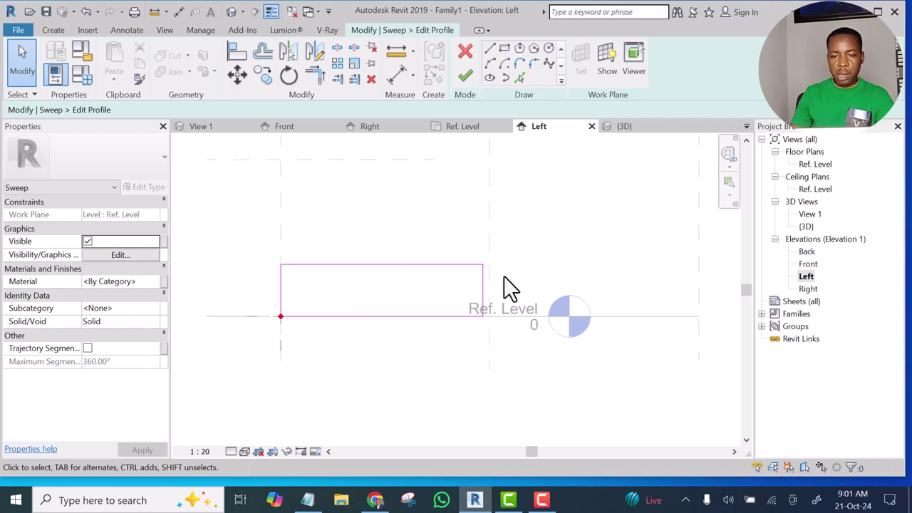
# Step: Draw a 200-long vertical line up from the rectangle's top edge
pyautogui.click(490, 48)
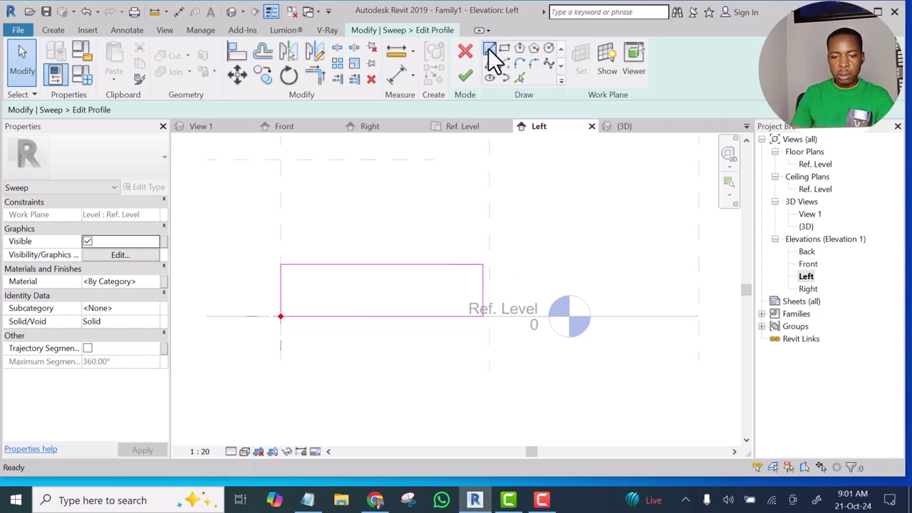
pyautogui.click(332, 264)
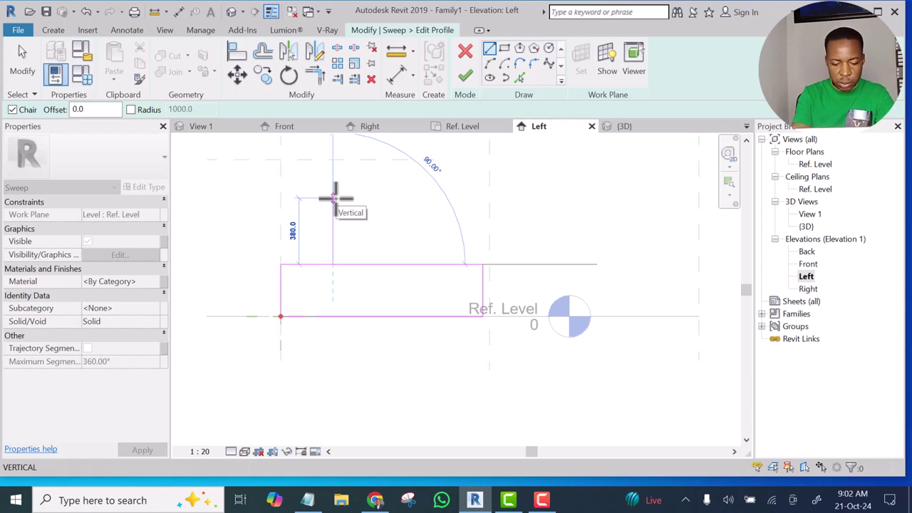
pyautogui.write('22')
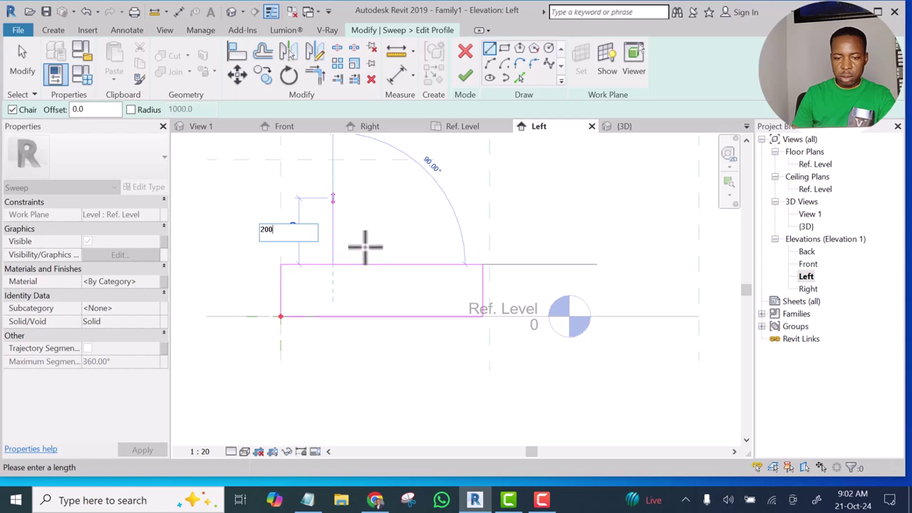
pyautogui.press('Return')
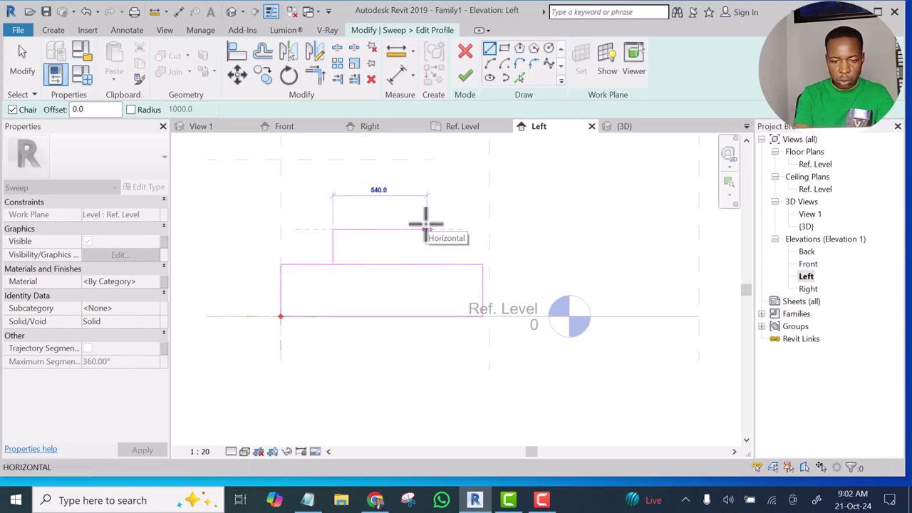
pyautogui.press('Escape')
pyautogui.press('Escape')
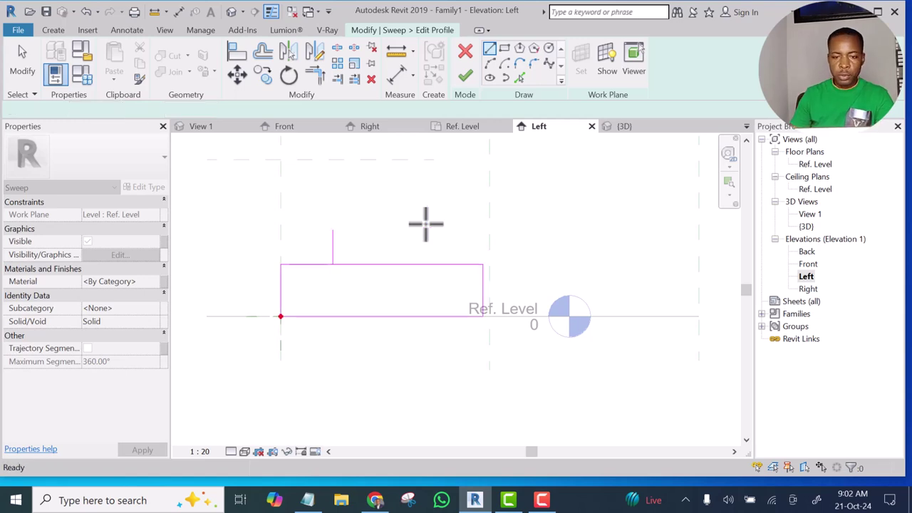
# Step: Dimension the new riser 300 from the profile's left edge
pyautogui.click(333, 242)
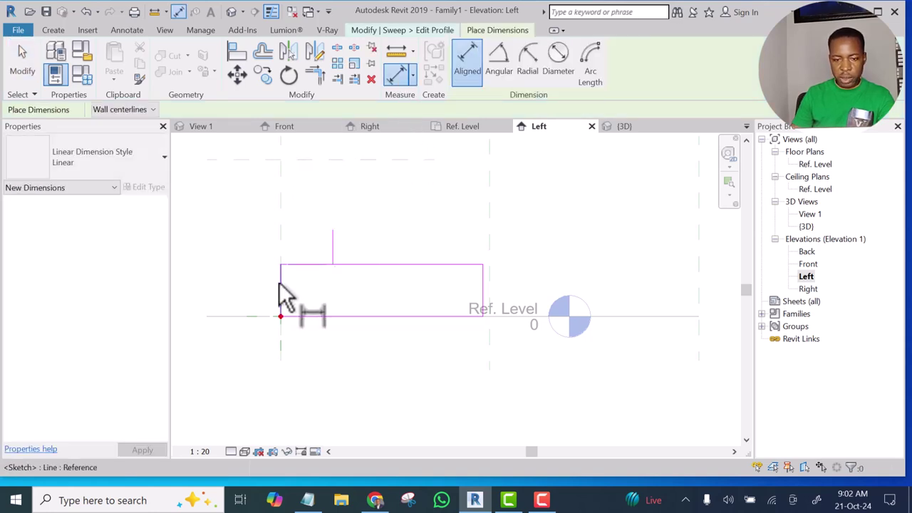
pyautogui.click(337, 244)
pyautogui.click(326, 199)
pyautogui.press('Escape')
pyautogui.press('Escape')
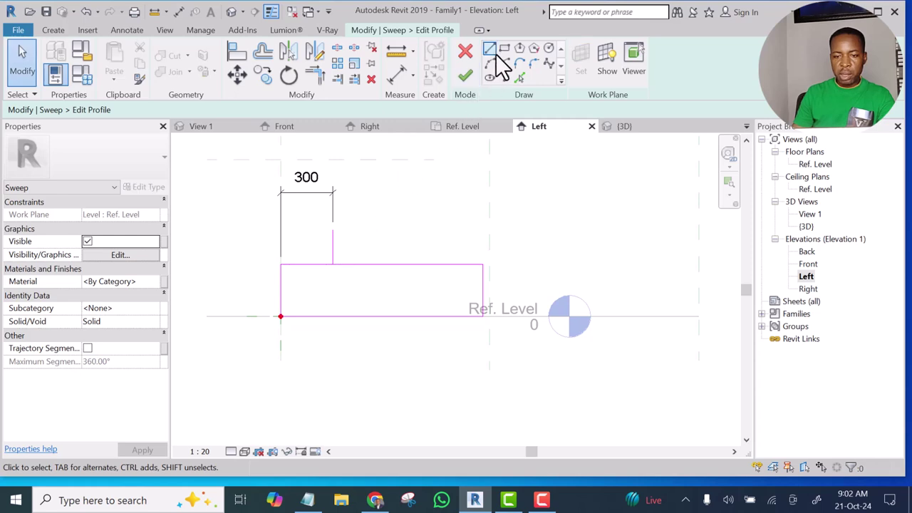
# Step: From the riser's top, draw a 300 tread, a 200 riser and a second 300 tread
pyautogui.click(493, 47)
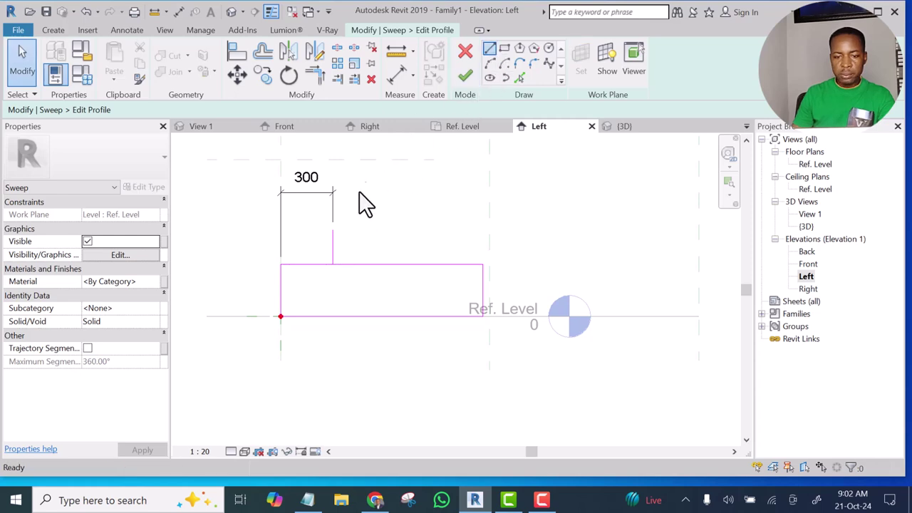
pyautogui.click(333, 229)
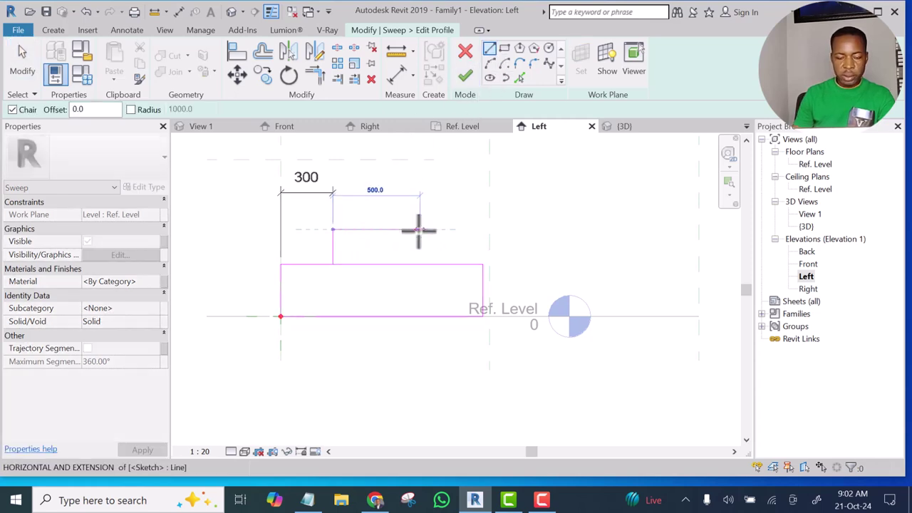
pyautogui.write('300')
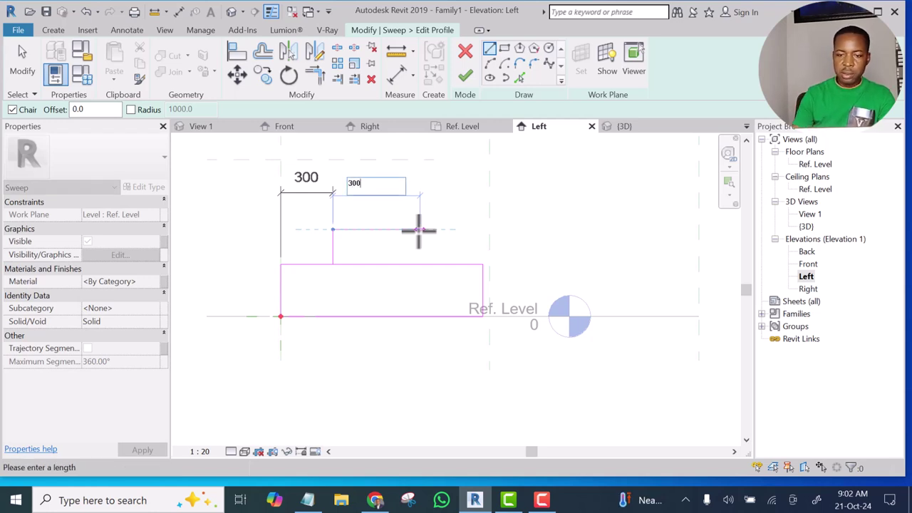
pyautogui.press('Return')
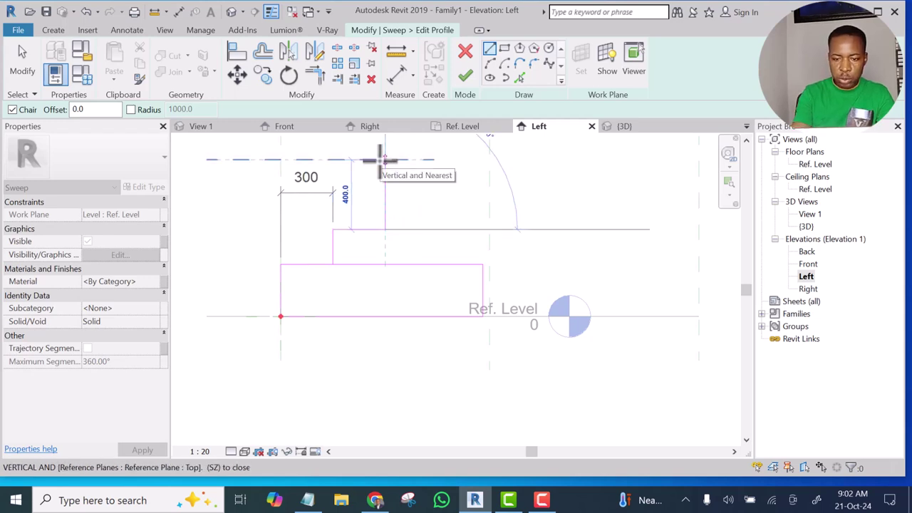
pyautogui.write('22')
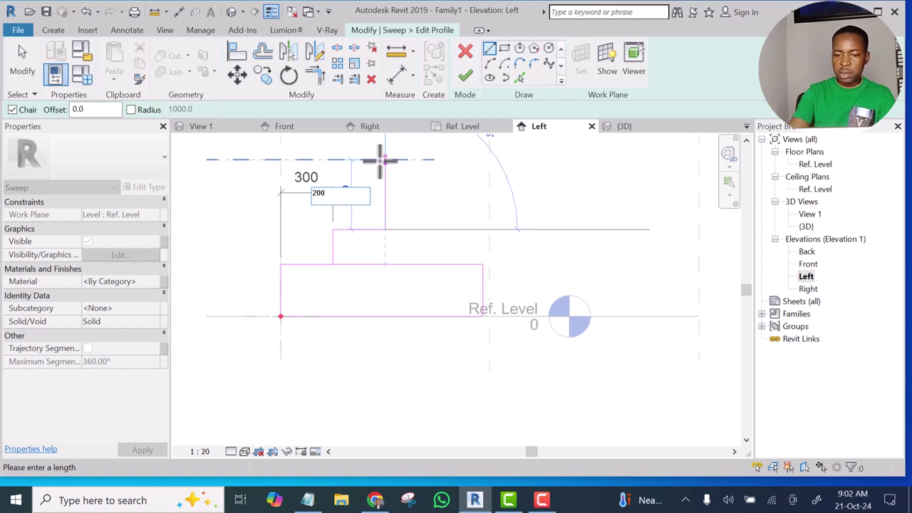
pyautogui.press('Return')
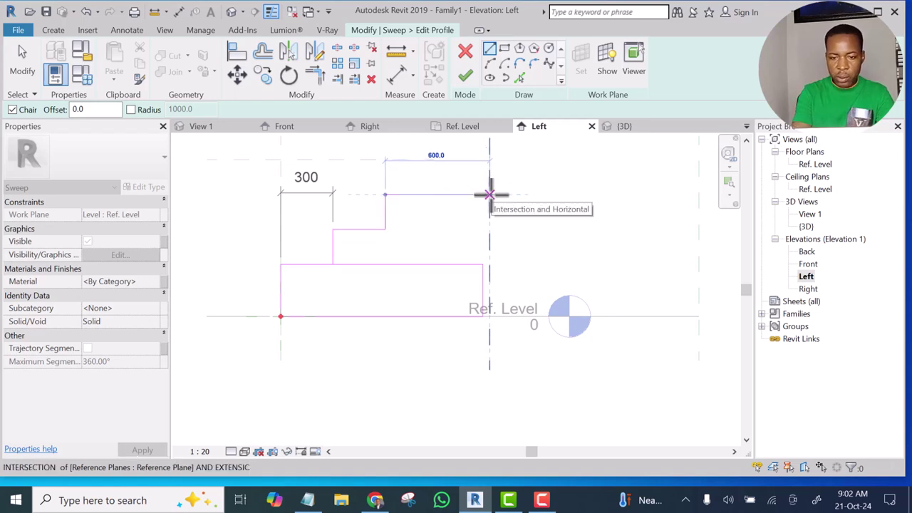
pyautogui.write('300')
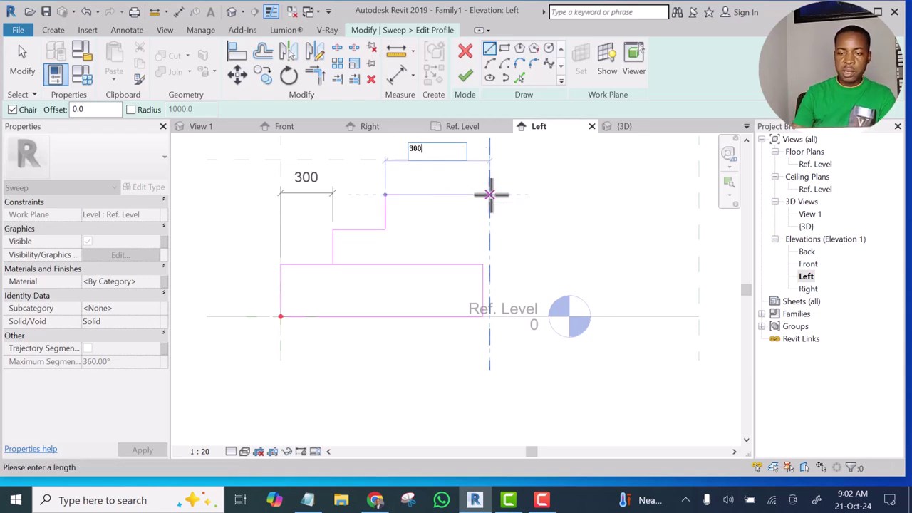
pyautogui.press('Return')
# Step: Add the final 200 riser and the top 300 tread to complete the three steps
pyautogui.scroll(1, 452, 153)
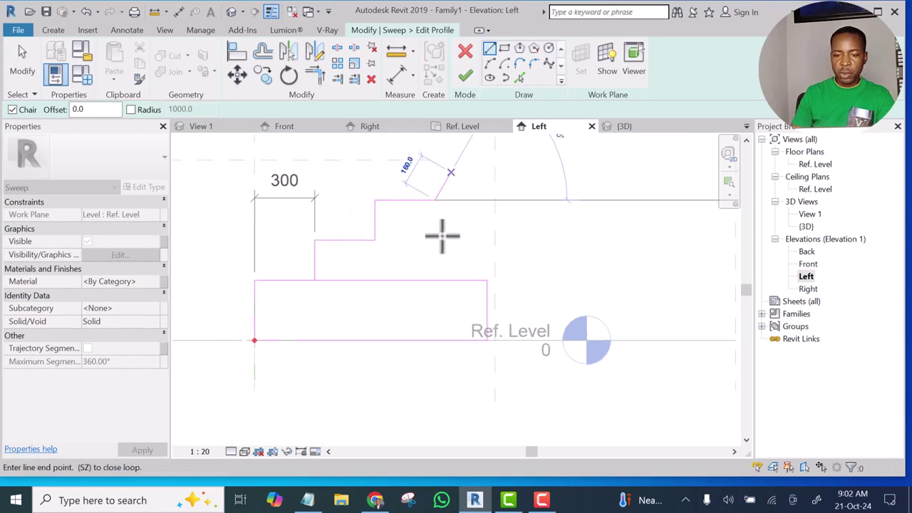
pyautogui.moveTo(442, 238); pyautogui.dragTo(431, 310, button='middle')
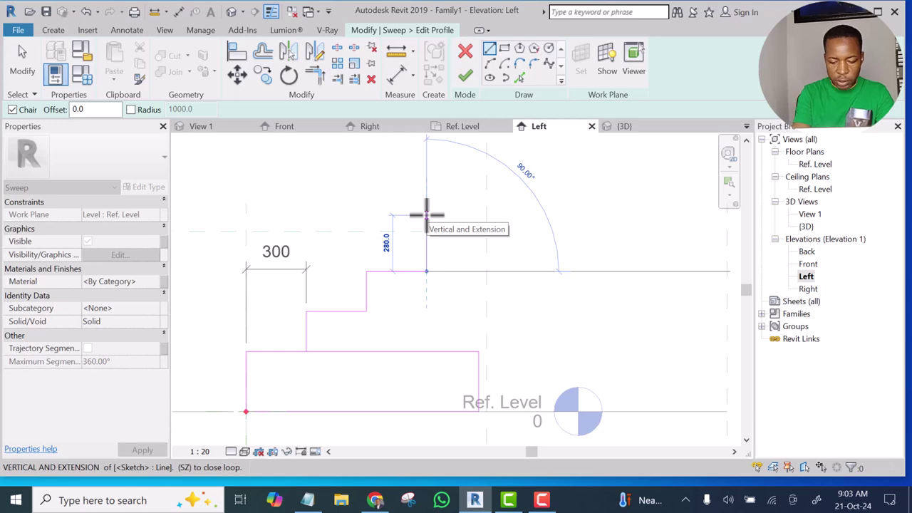
pyautogui.write('200')
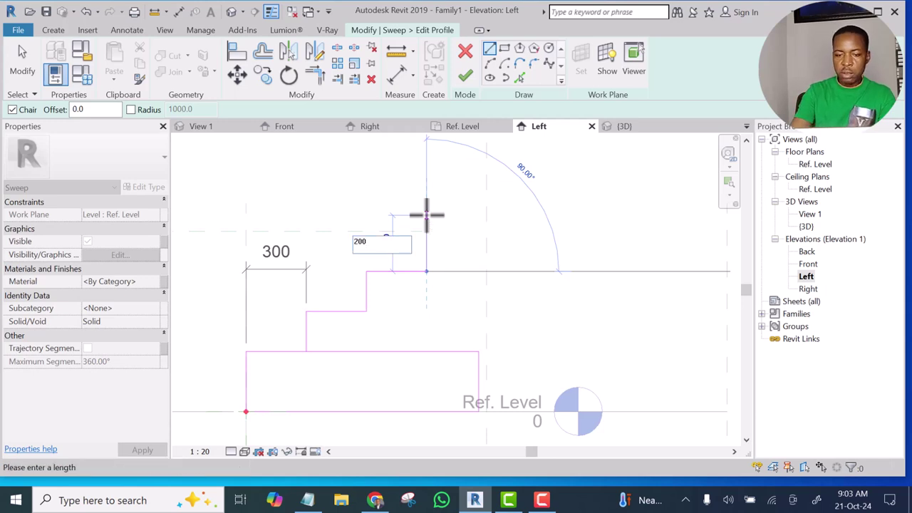
pyautogui.press('Return')
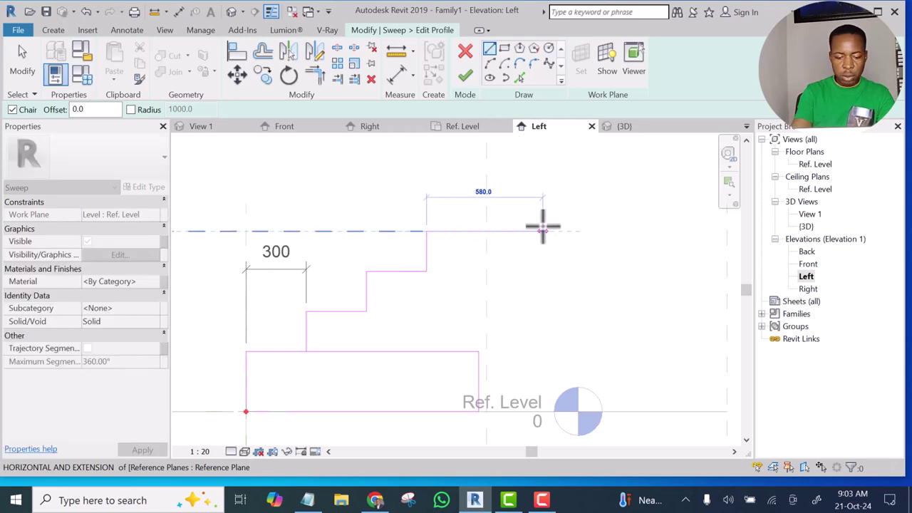
pyautogui.write('3')
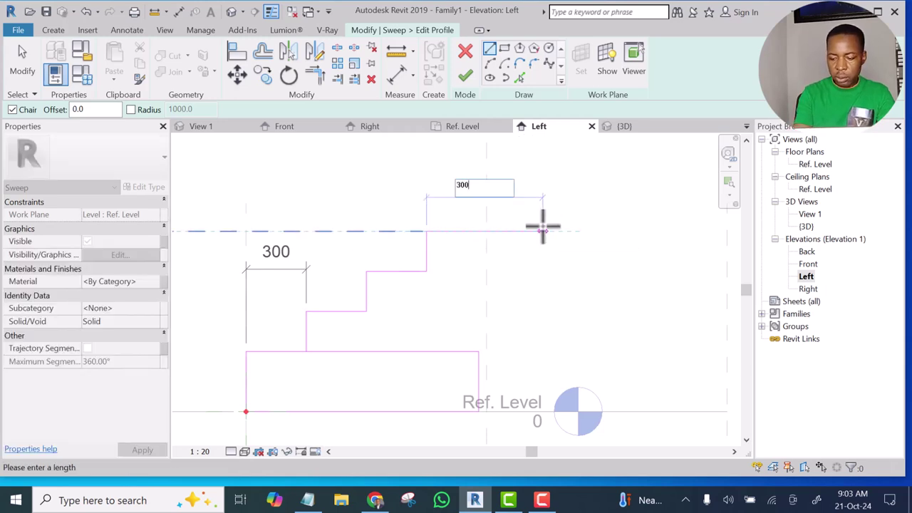
pyautogui.write('00')
pyautogui.press('Return')
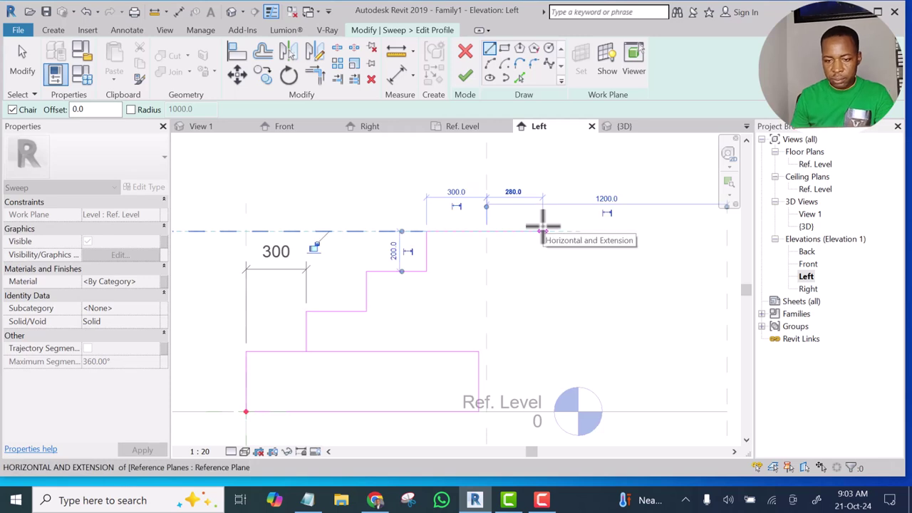
pyautogui.scroll(5, 483, 213)
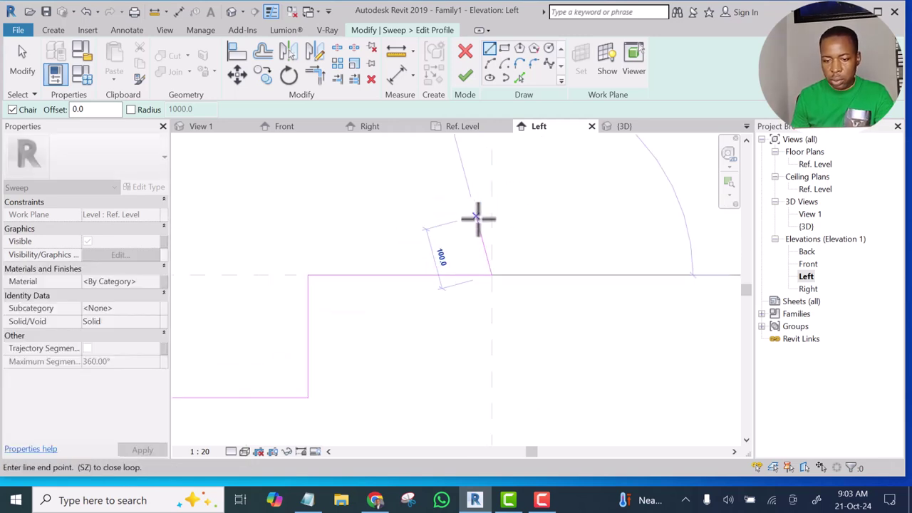
pyautogui.press('Escape')
pyautogui.press('Escape')
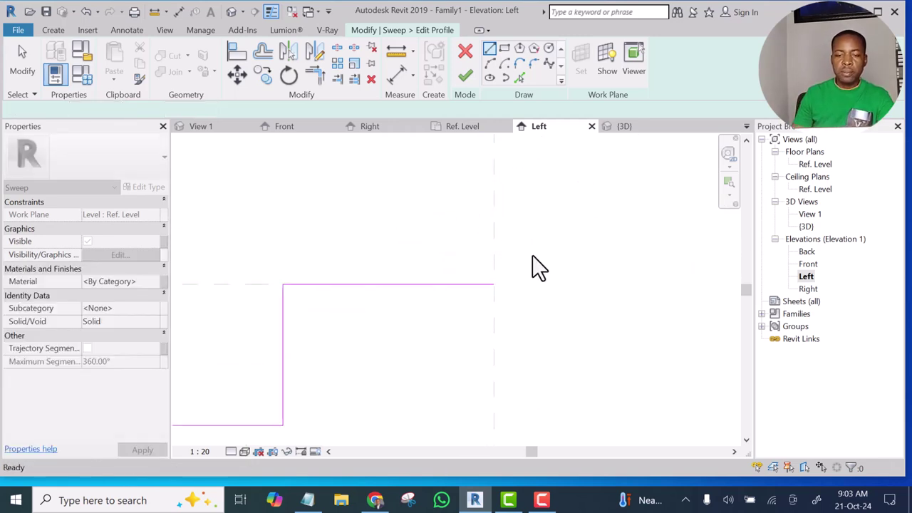
pyautogui.scroll(-4, 531, 260)
pyautogui.scroll(4, 427, 310)
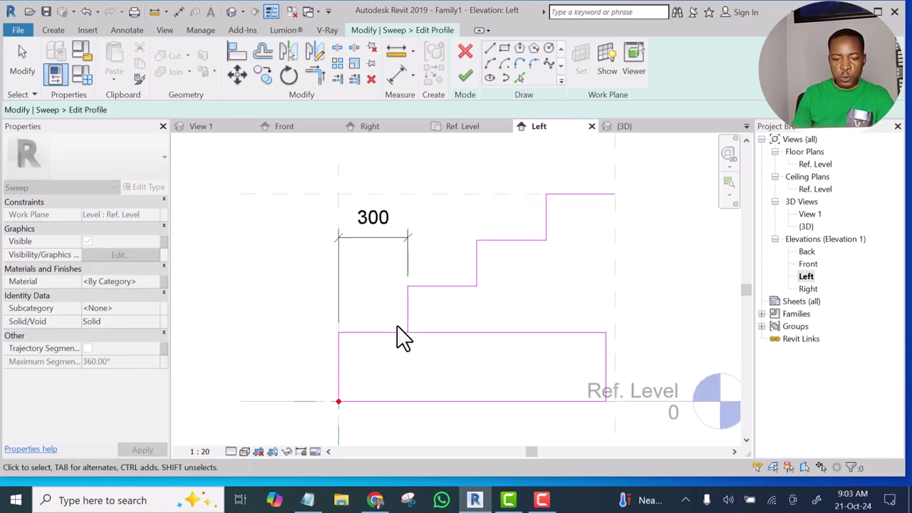
pyautogui.press('Escape')
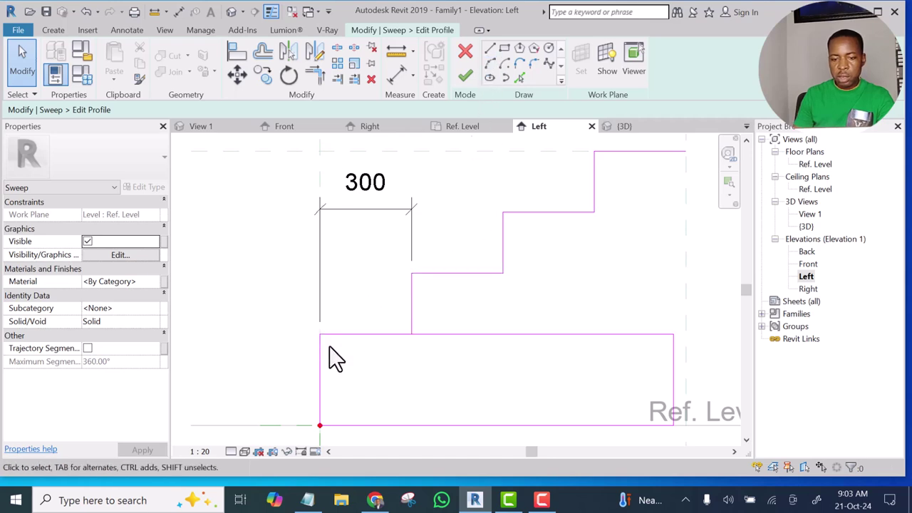
pyautogui.click(490, 48)
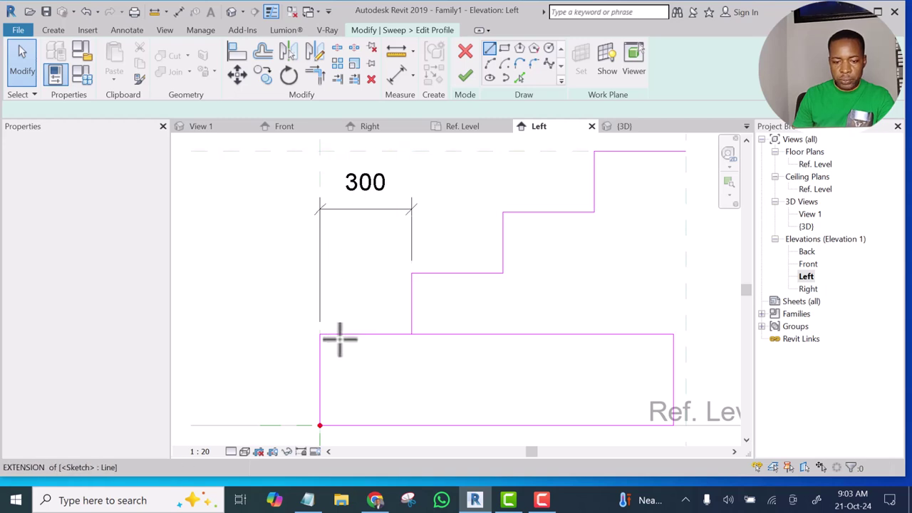
pyautogui.scroll(4, 327, 335)
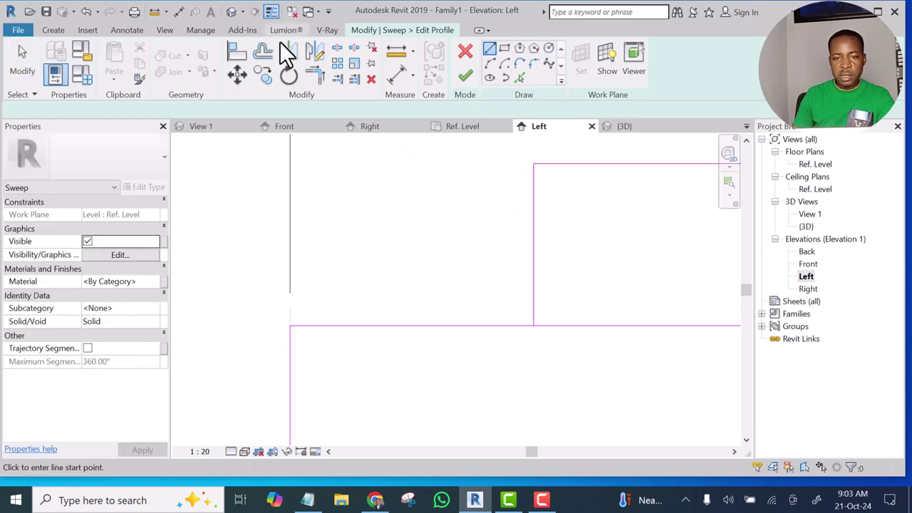
# Step: Copy the left line and the two step risers with a 100 inward offset
pyautogui.click(264, 52)
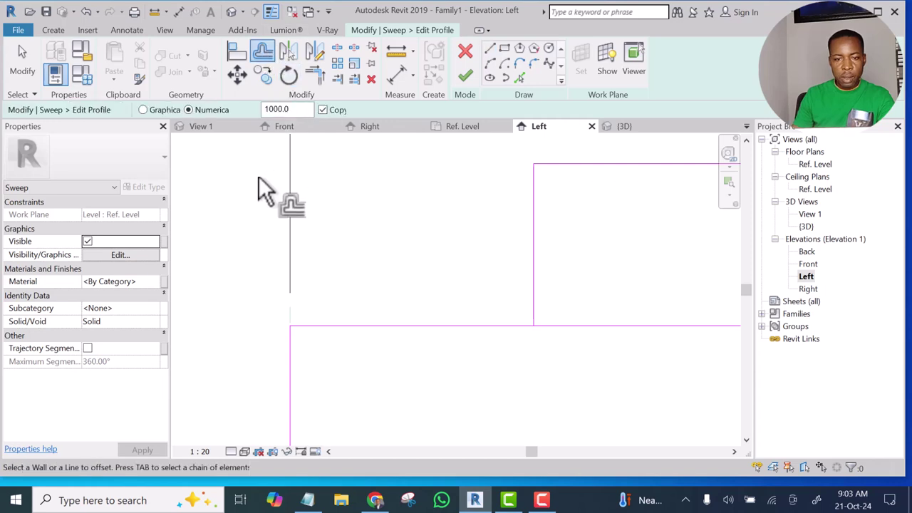
pyautogui.doubleClick(281, 109)
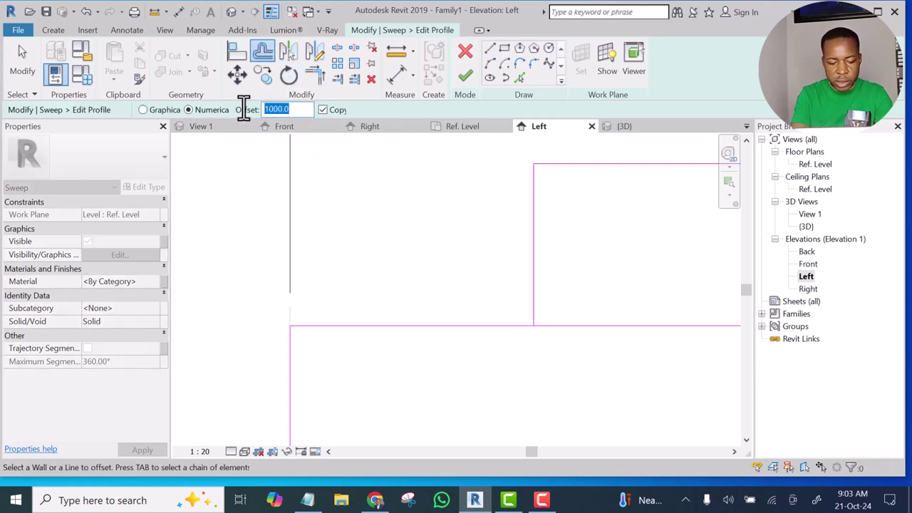
pyautogui.write('100')
pyautogui.scroll(-4, 341, 170)
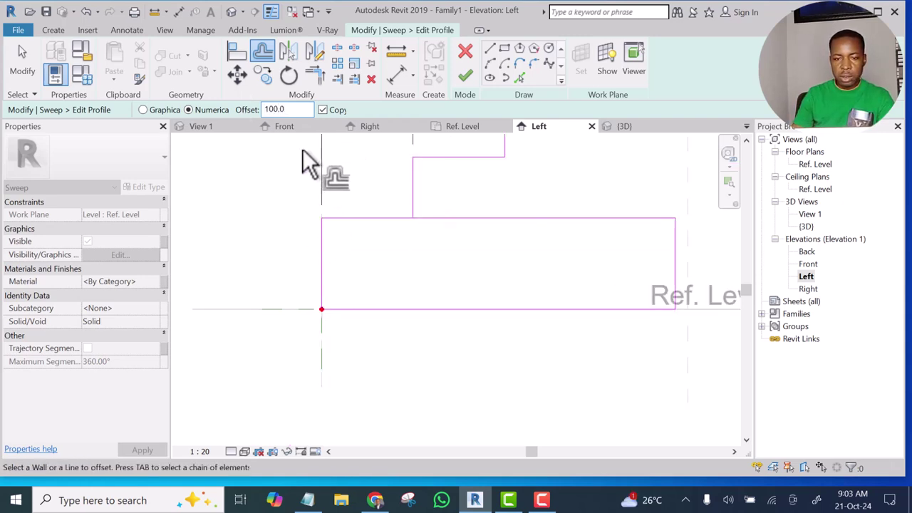
pyautogui.click(325, 234)
pyautogui.moveTo(431, 262); pyautogui.dragTo(370, 383, button='middle')
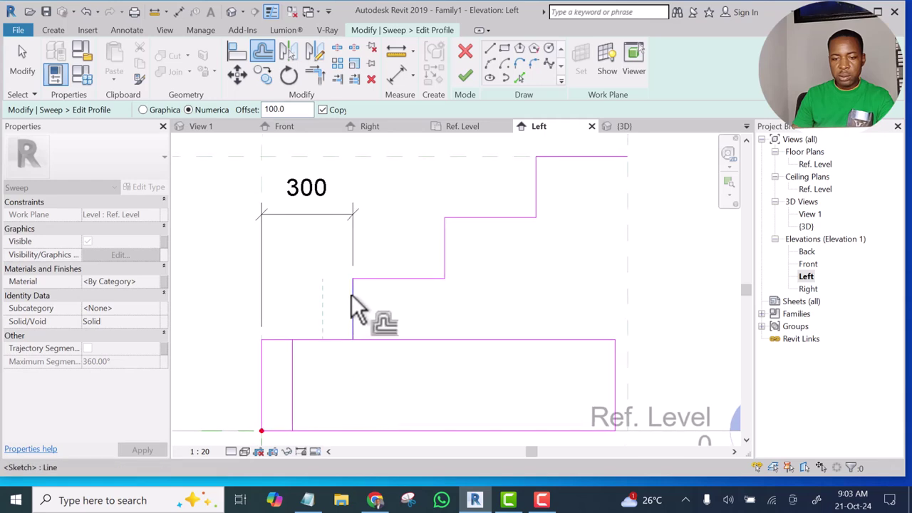
pyautogui.click(354, 298)
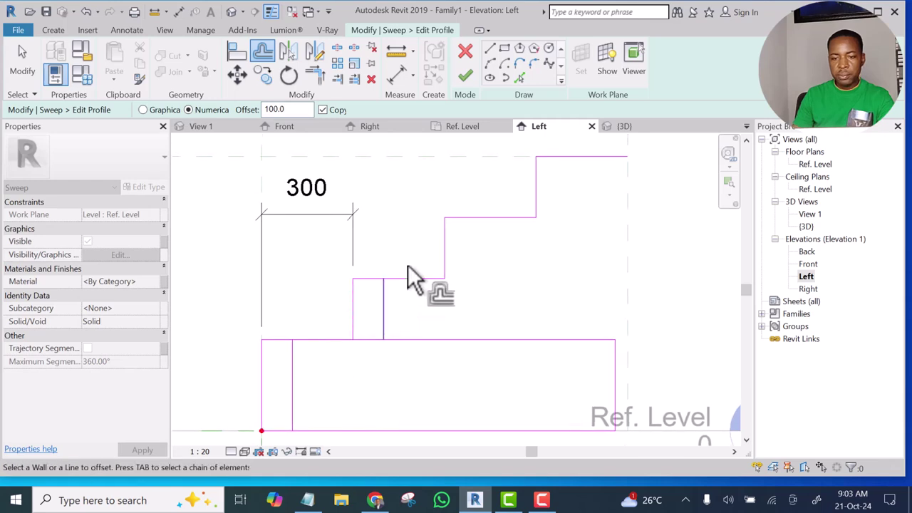
pyautogui.click(444, 234)
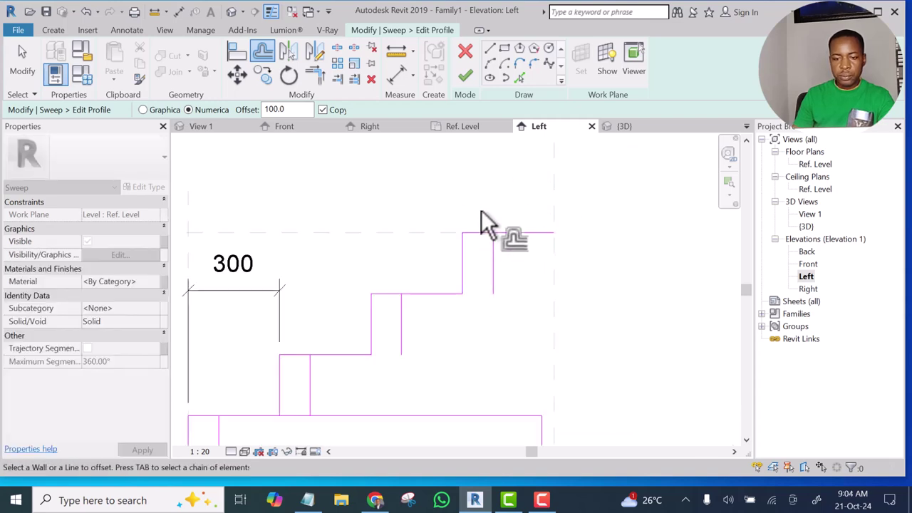
# Step: Copy the base's top line and the three treads 100 inward
pyautogui.scroll(-3, 488, 217)
pyautogui.scroll(4, 431, 238)
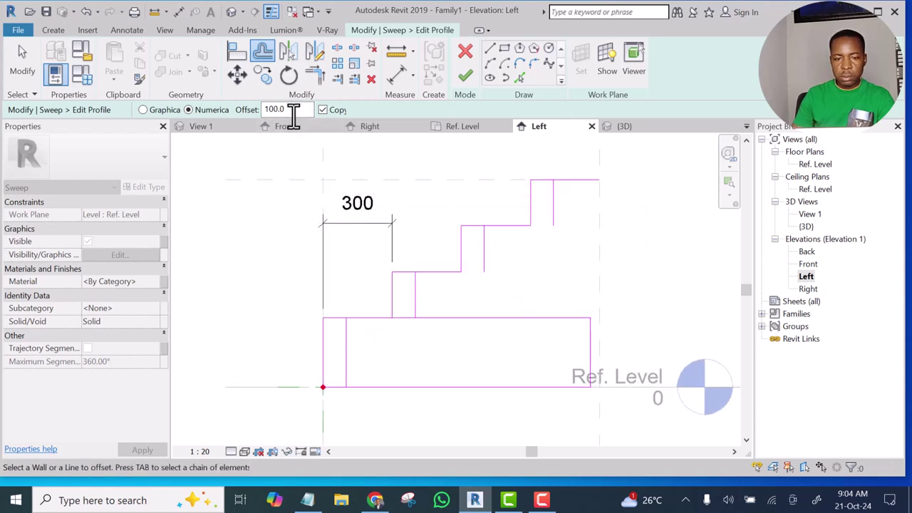
pyautogui.moveTo(291, 110); pyautogui.dragTo(258, 110)
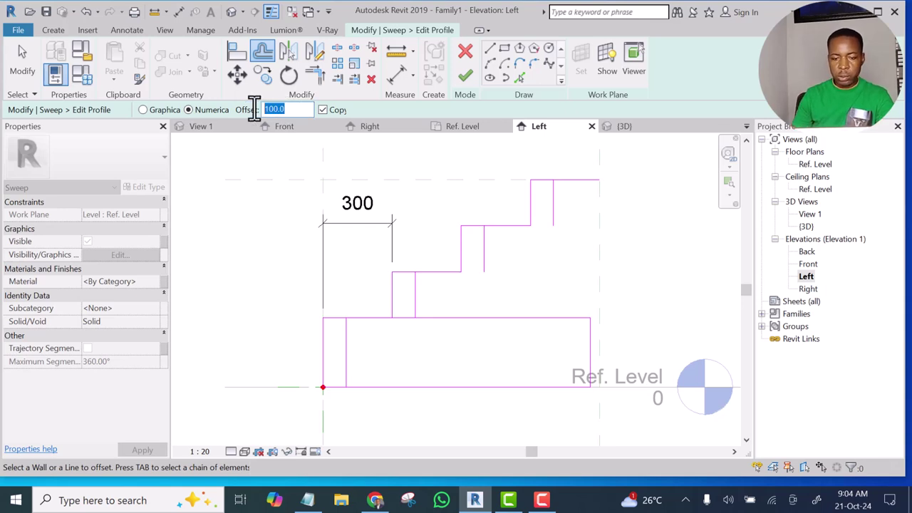
pyautogui.click(360, 319)
pyautogui.click(432, 274)
pyautogui.click(509, 225)
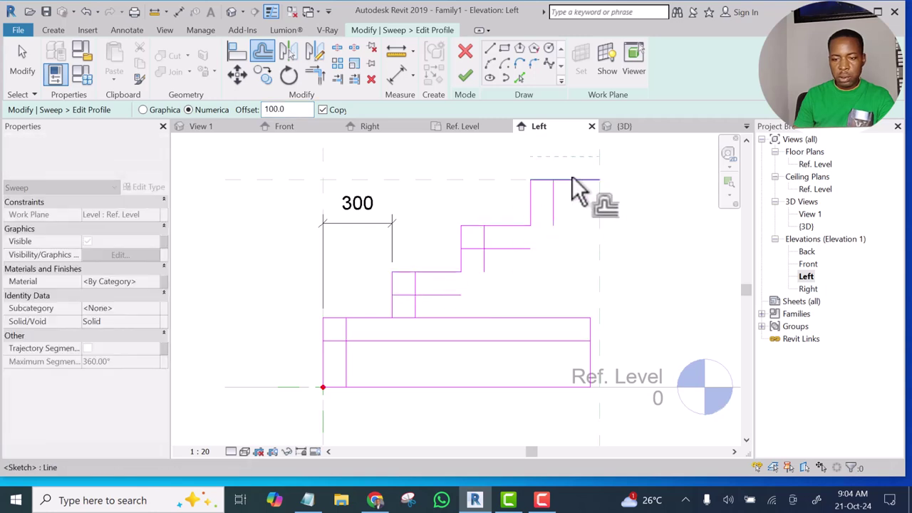
pyautogui.click(573, 182)
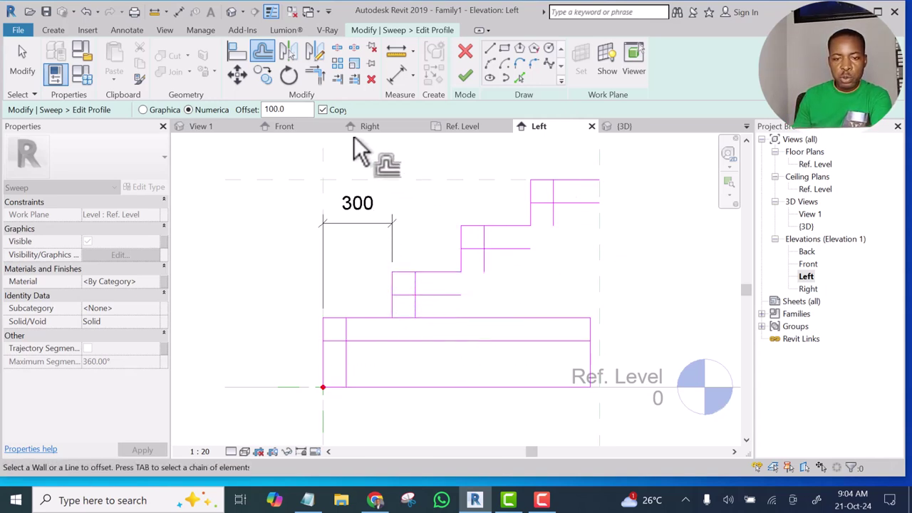
# Step: Trim the base and first-step lines into corners, unjoining lines to clear a join error
pyautogui.click(314, 74)
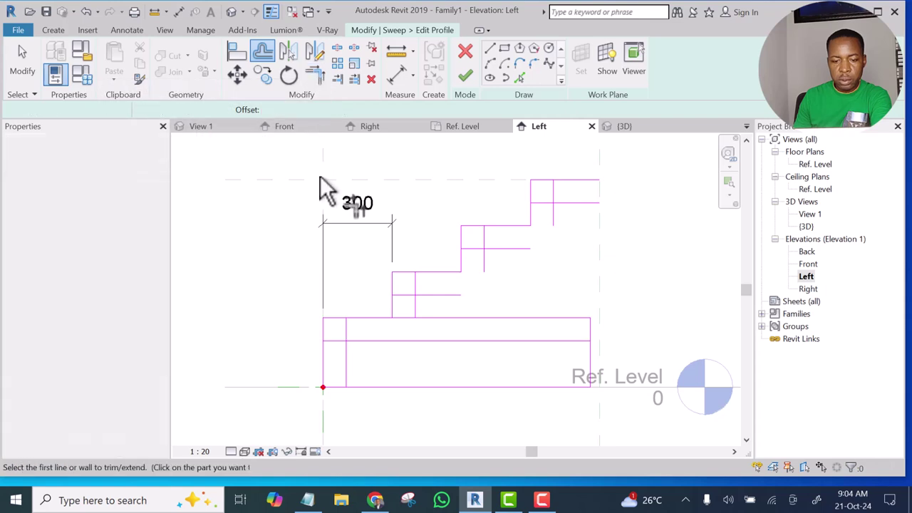
pyautogui.click(338, 319)
pyautogui.click(349, 341)
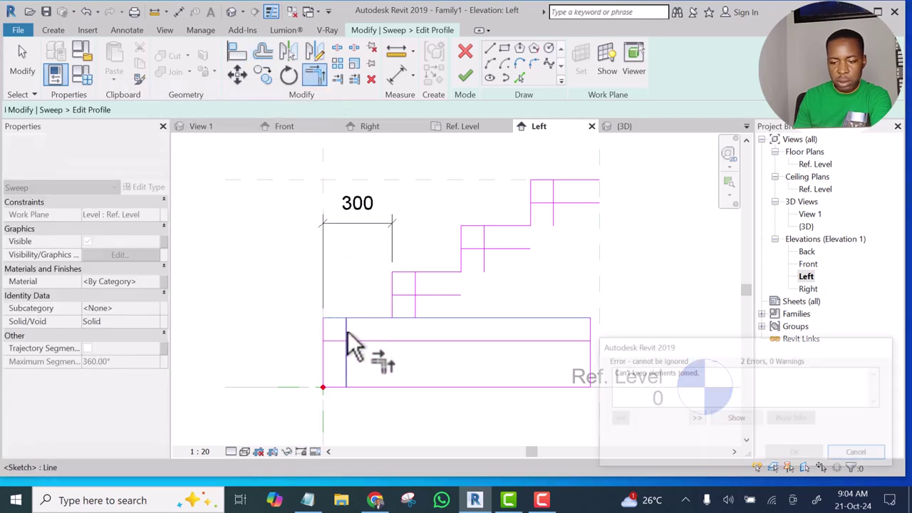
pyautogui.click(681, 452)
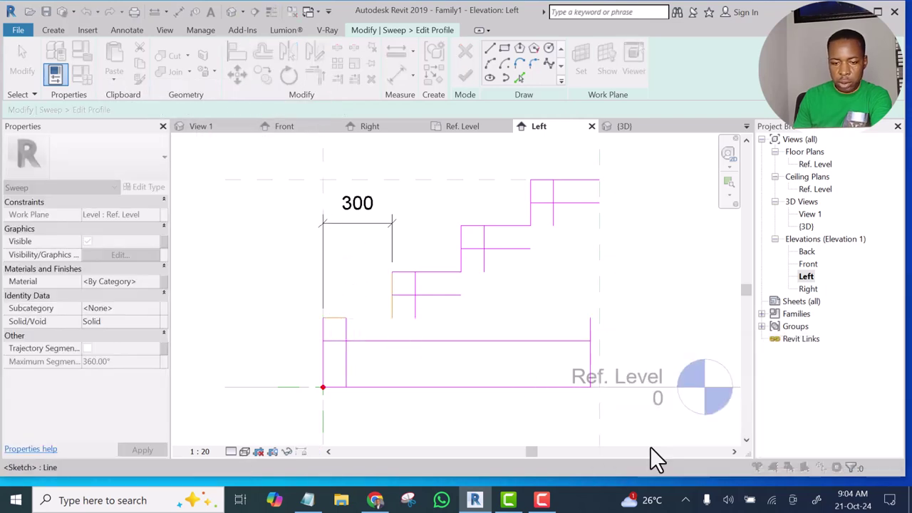
pyautogui.click(392, 282)
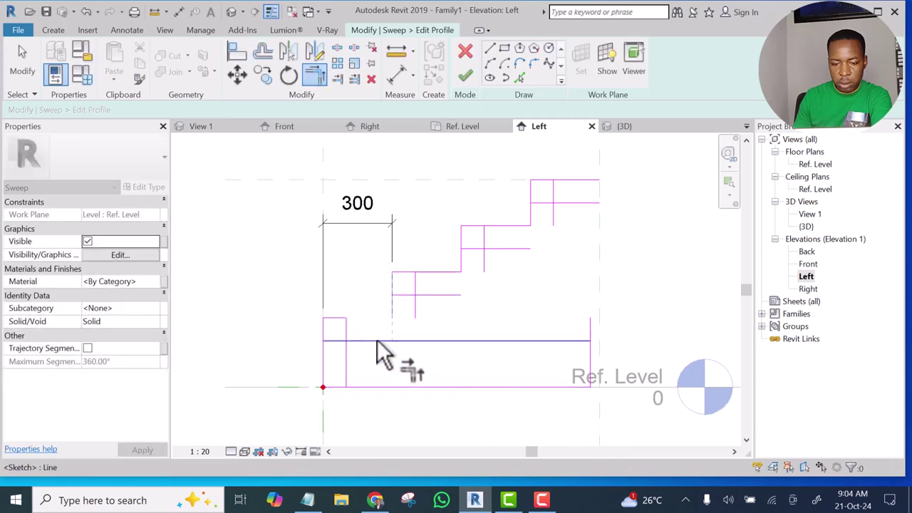
pyautogui.click(377, 341)
pyautogui.scroll(2, 414, 283)
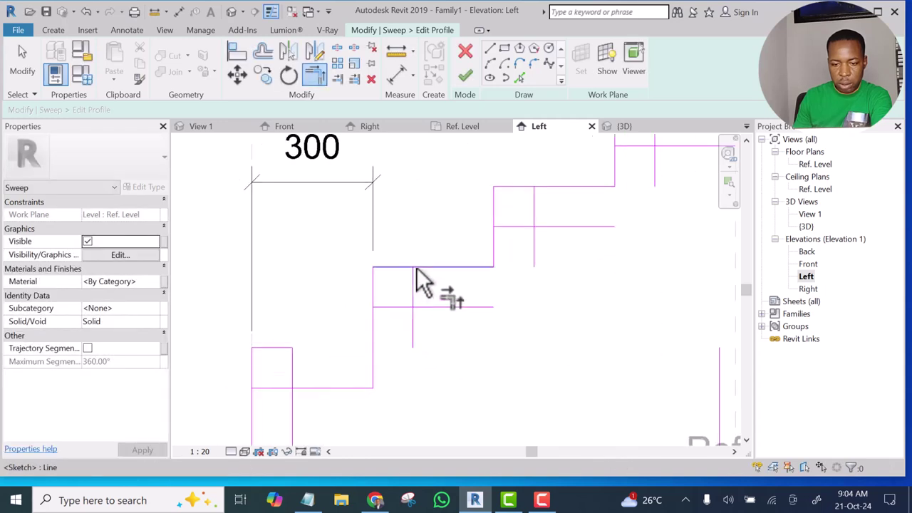
pyautogui.click(401, 269)
pyautogui.click(411, 285)
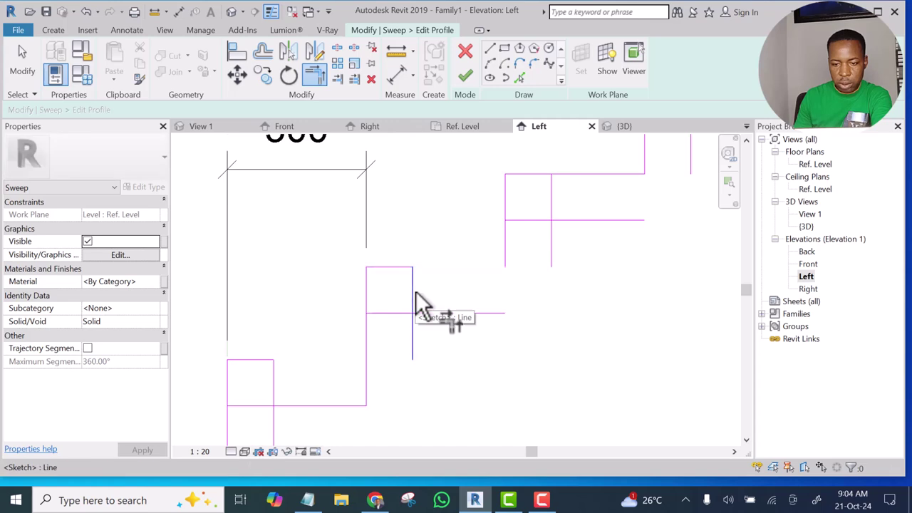
pyautogui.click(507, 255)
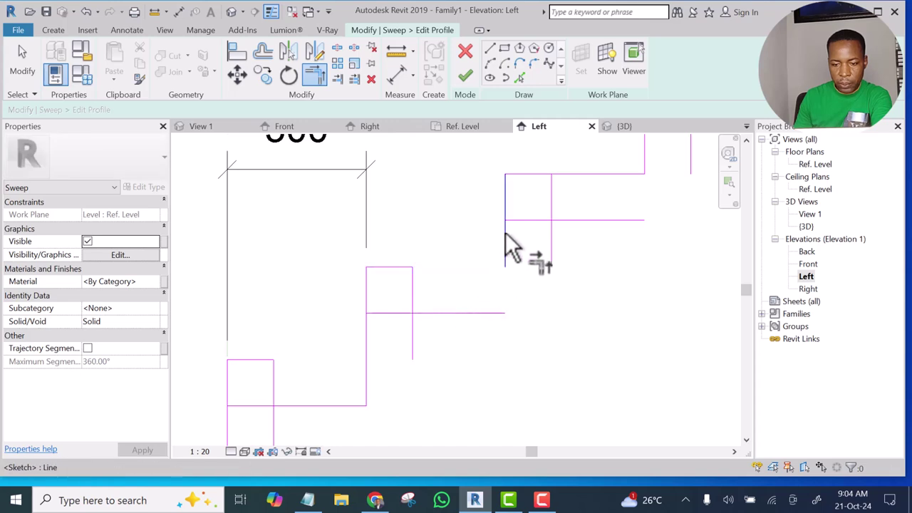
pyautogui.click(476, 314)
# Step: Trim the offset risers and treads of the middle steps into clean corners
pyautogui.moveTo(483, 322); pyautogui.dragTo(437, 320, button='middle')
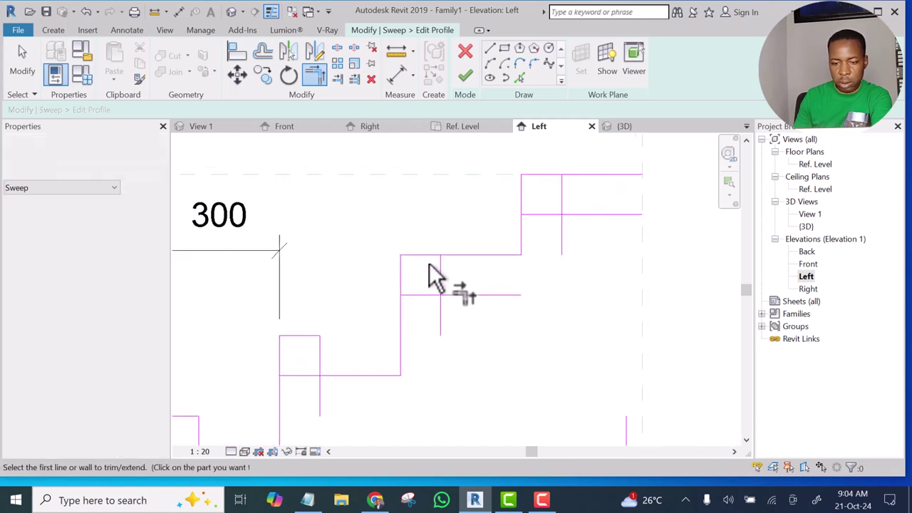
pyautogui.click(428, 256)
pyautogui.click(440, 279)
pyautogui.click(440, 279)
pyautogui.click(520, 228)
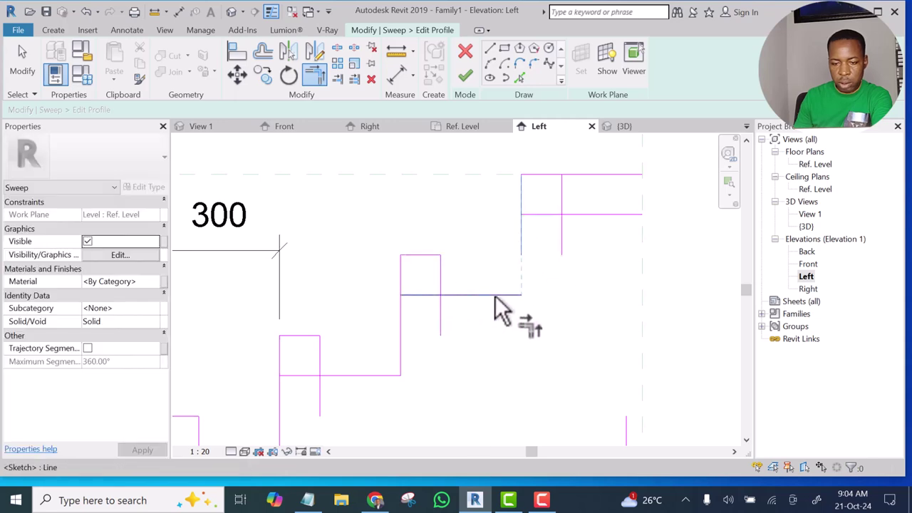
pyautogui.click(497, 296)
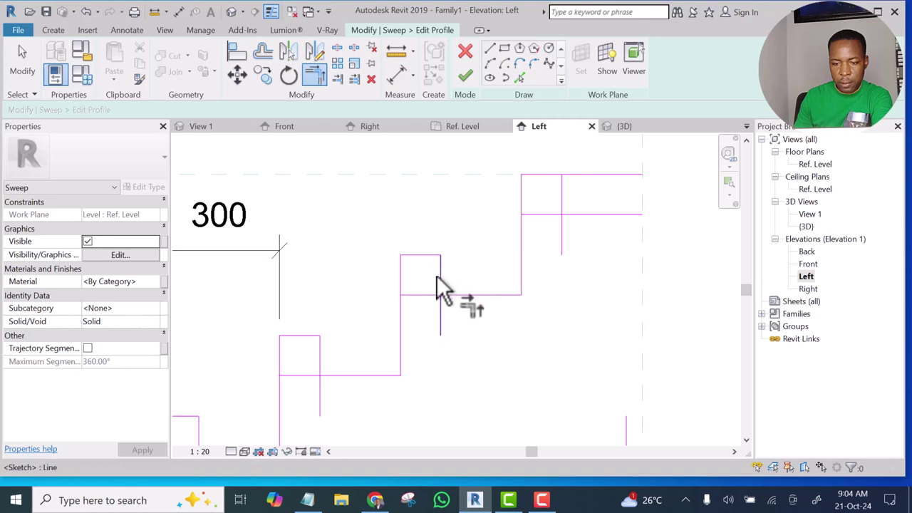
pyautogui.click(446, 297)
pyautogui.click(453, 295)
pyautogui.scroll(-2, 559, 217)
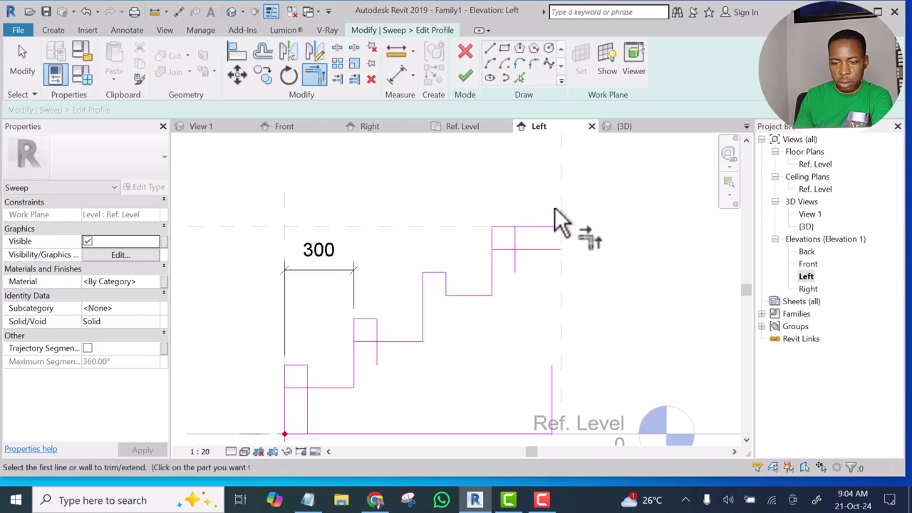
pyautogui.scroll(2, 511, 243)
pyautogui.scroll(1, 511, 243)
# Step: Corner the top step's lines and remove the extra square segment at the lower step
pyautogui.click(480, 218)
pyautogui.click(491, 232)
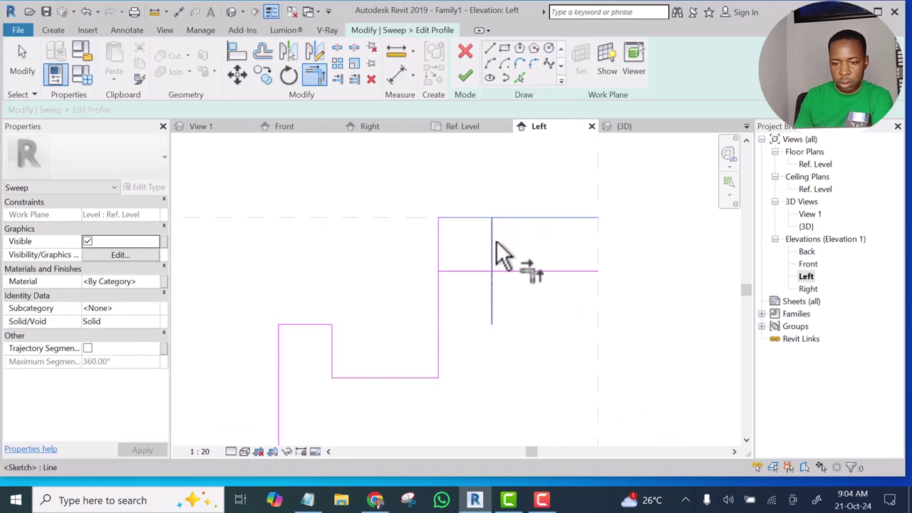
pyautogui.click(498, 248)
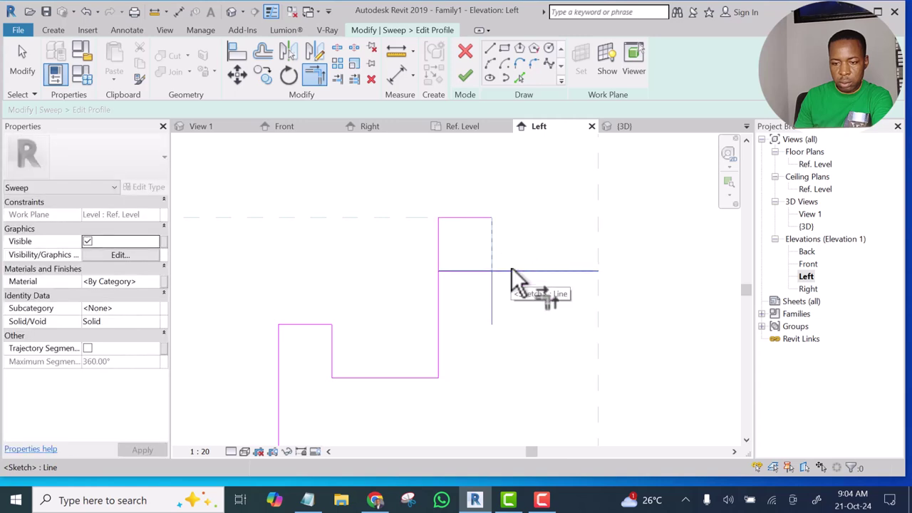
pyautogui.click(512, 268)
pyautogui.scroll(-3, 492, 256)
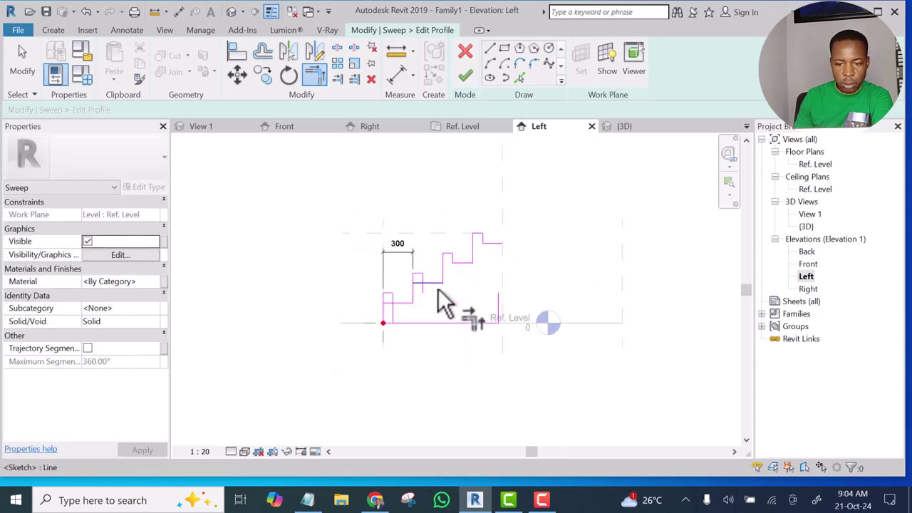
pyautogui.scroll(1, 429, 293)
pyautogui.scroll(2, 433, 289)
pyautogui.click(416, 252)
pyautogui.click(433, 260)
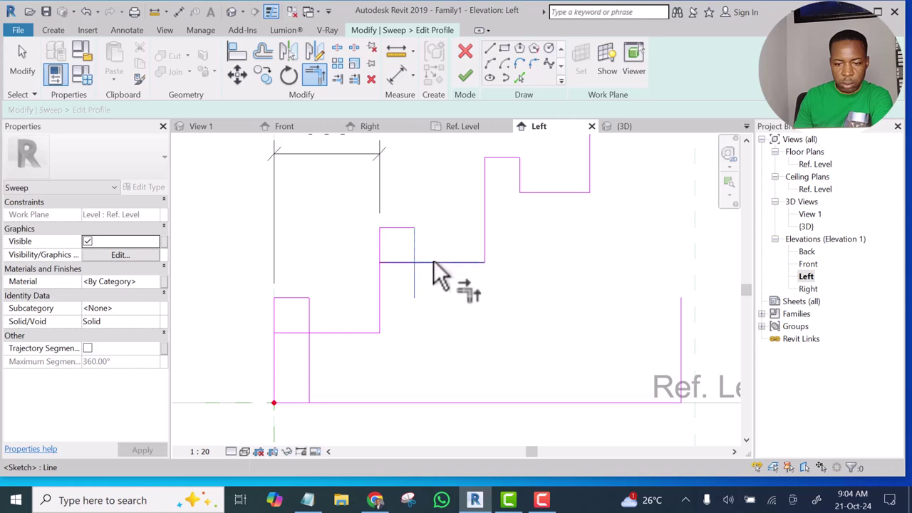
pyautogui.click(353, 333)
pyautogui.click(307, 318)
# Step: Extend the right edge up to the top tread, closing the stepped outline
pyautogui.scroll(-4, 308, 321)
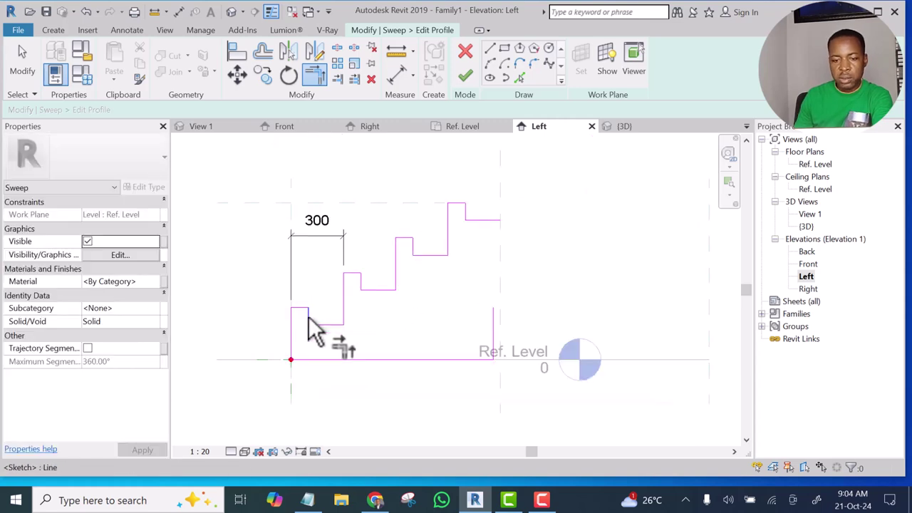
pyautogui.scroll(3, 356, 350)
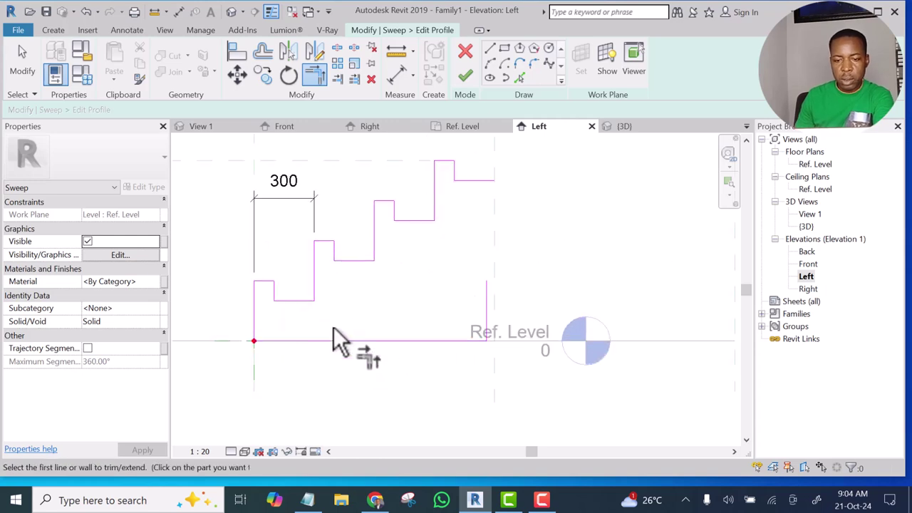
pyautogui.moveTo(338, 337); pyautogui.dragTo(358, 340, button='middle')
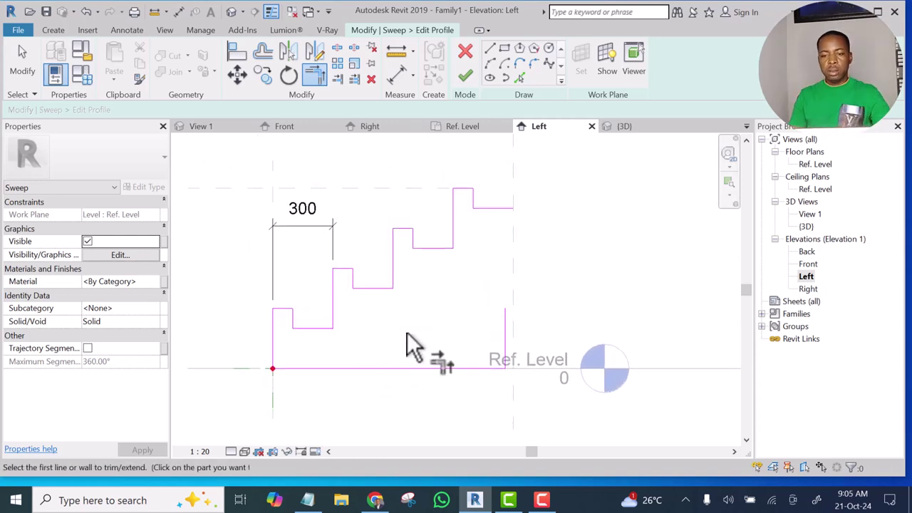
pyautogui.scroll(-1, 408, 330)
pyautogui.scroll(1, 467, 237)
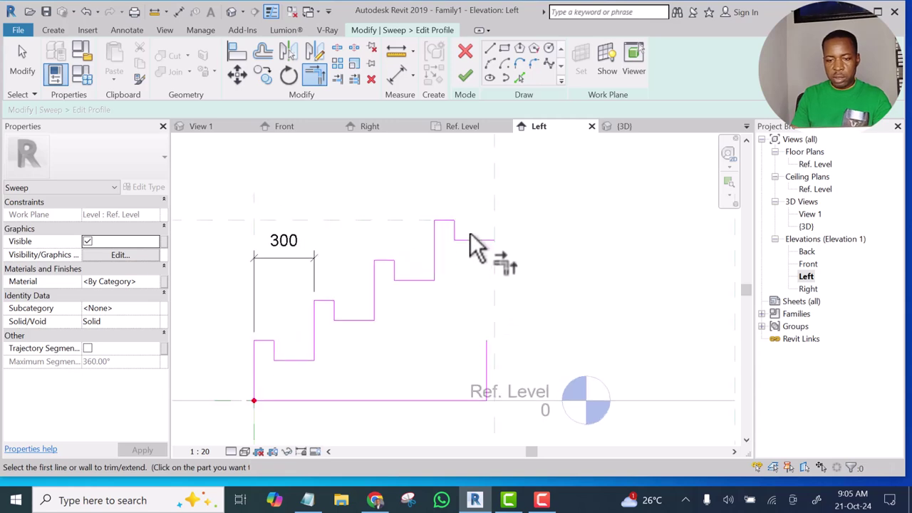
pyautogui.click(472, 240)
pyautogui.click(487, 354)
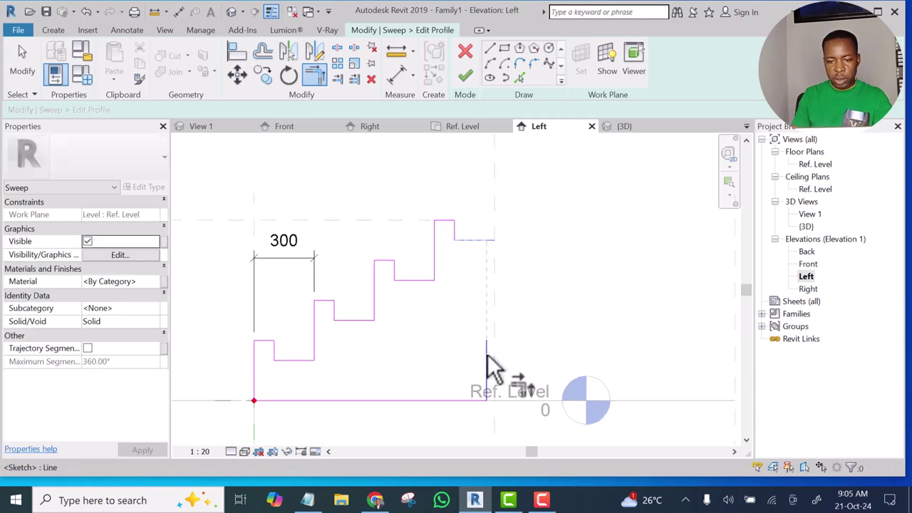
pyautogui.scroll(-2, 470, 235)
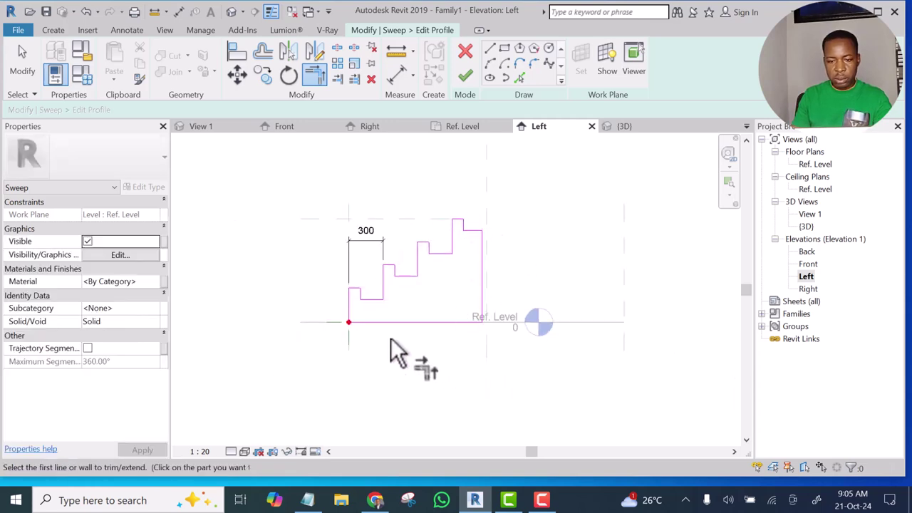
pyautogui.scroll(1, 388, 307)
pyautogui.scroll(1, 399, 274)
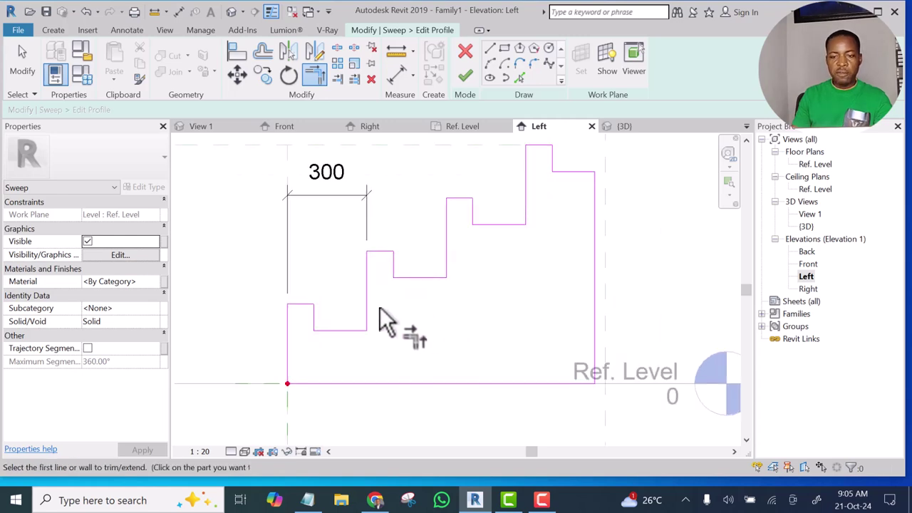
pyautogui.scroll(-1, 395, 299)
pyautogui.scroll(-2, 396, 298)
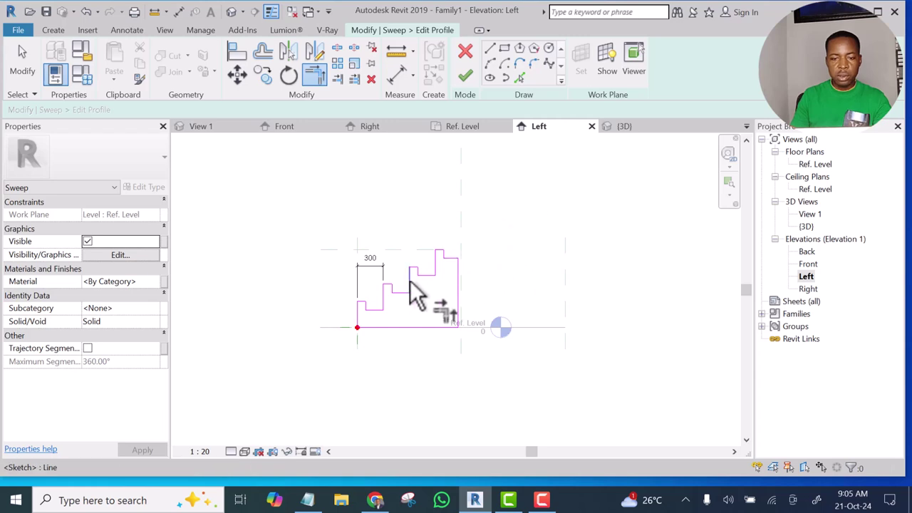
pyautogui.scroll(1, 413, 281)
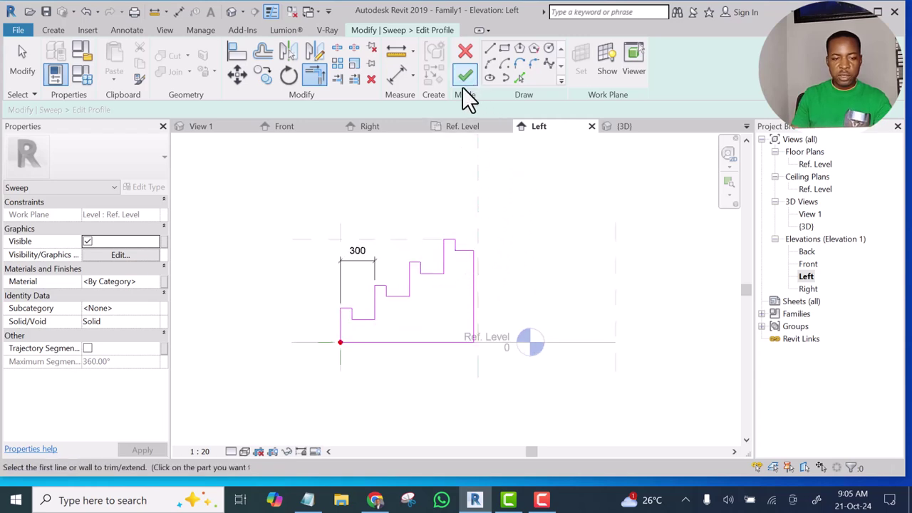
# Step: Duplicate Default as 'Fountain body' with RGB 215 215 215 shading and assign it to the sweep
pyautogui.click(153, 280)
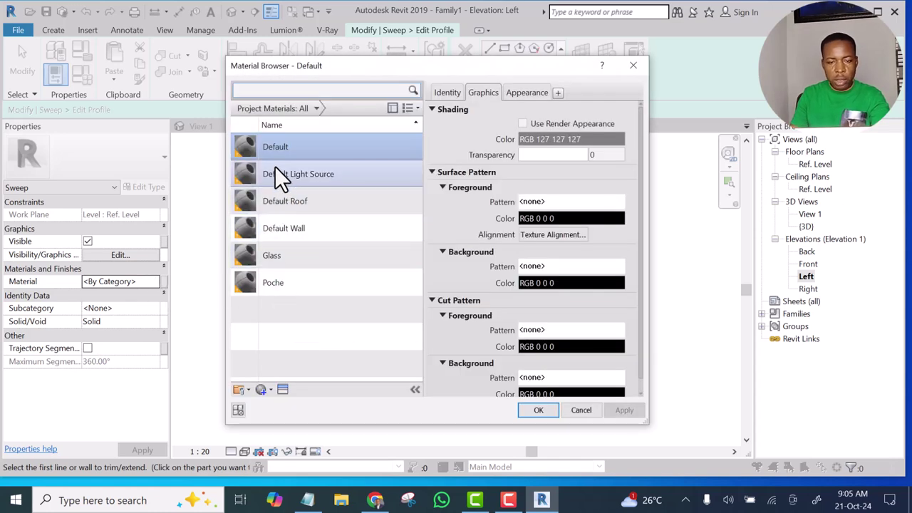
pyautogui.rightClick(265, 145)
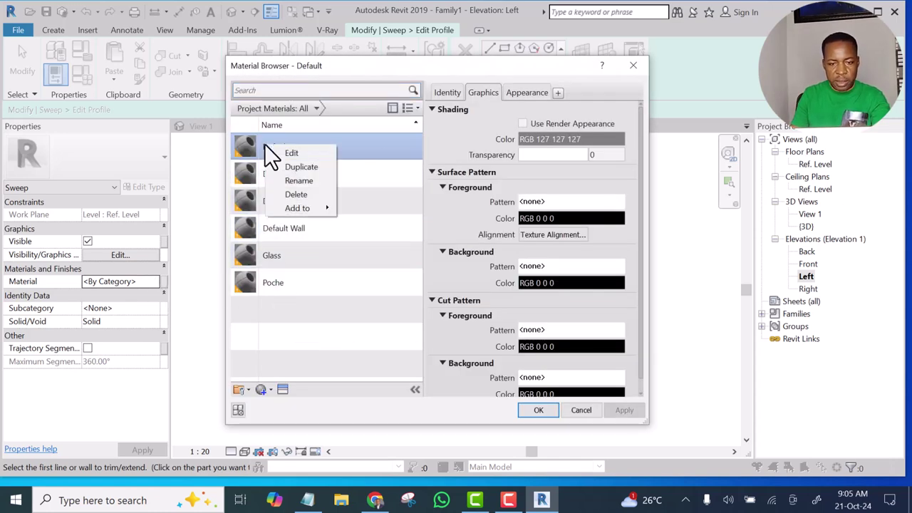
pyautogui.click(300, 166)
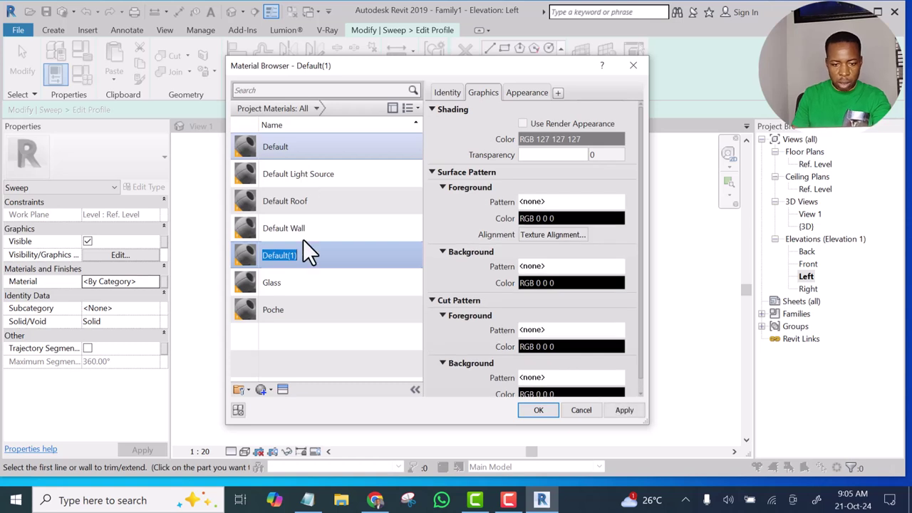
pyautogui.write('Fountain b')
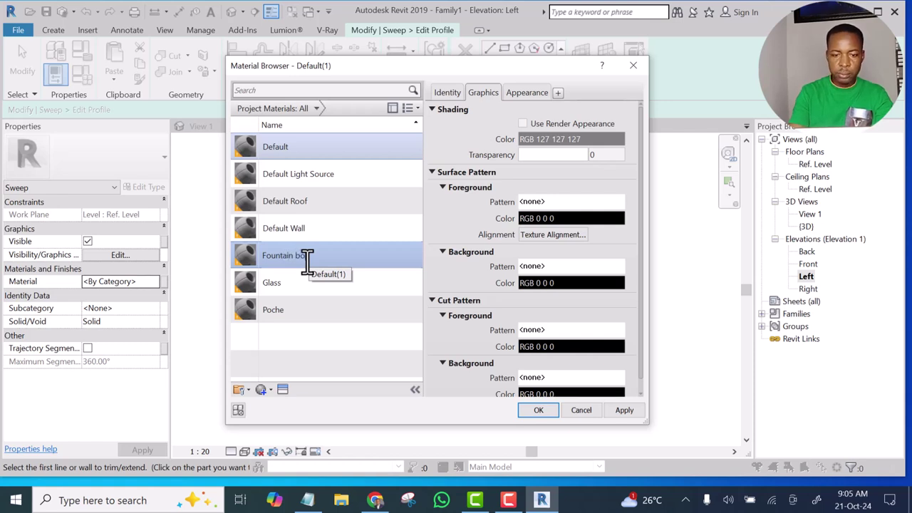
pyautogui.write('ody')
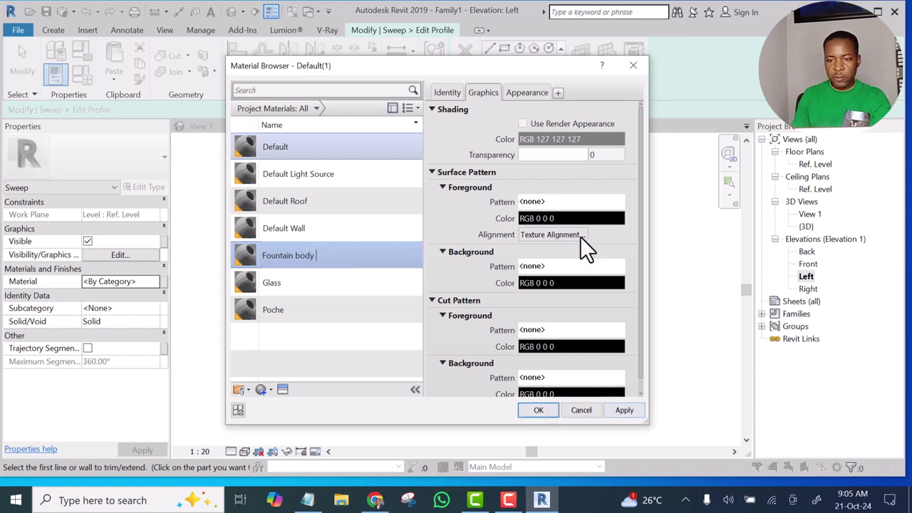
pyautogui.click(540, 137)
pyautogui.moveTo(589, 205); pyautogui.dragTo(584, 164)
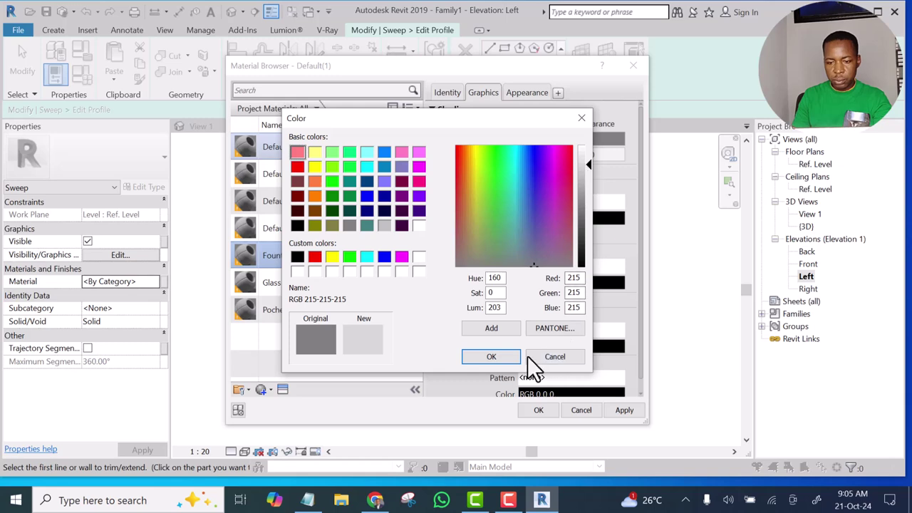
pyautogui.click(499, 358)
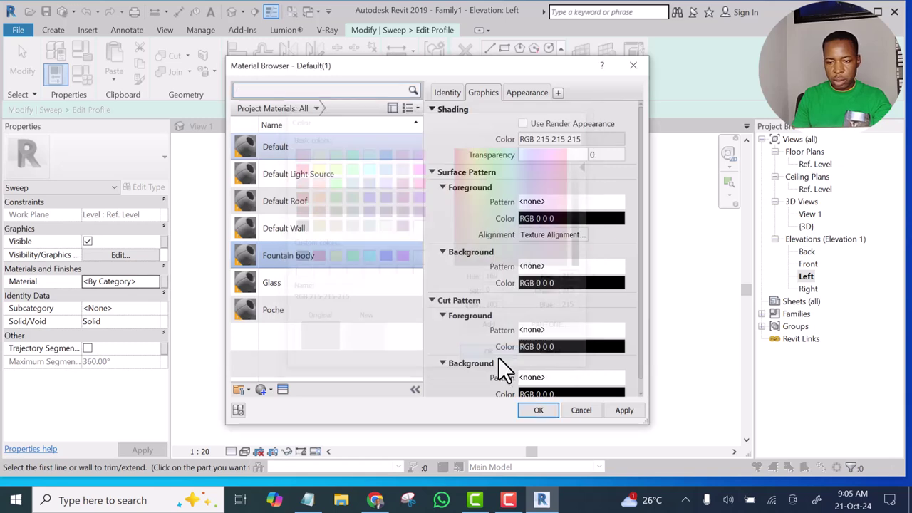
pyautogui.click(539, 411)
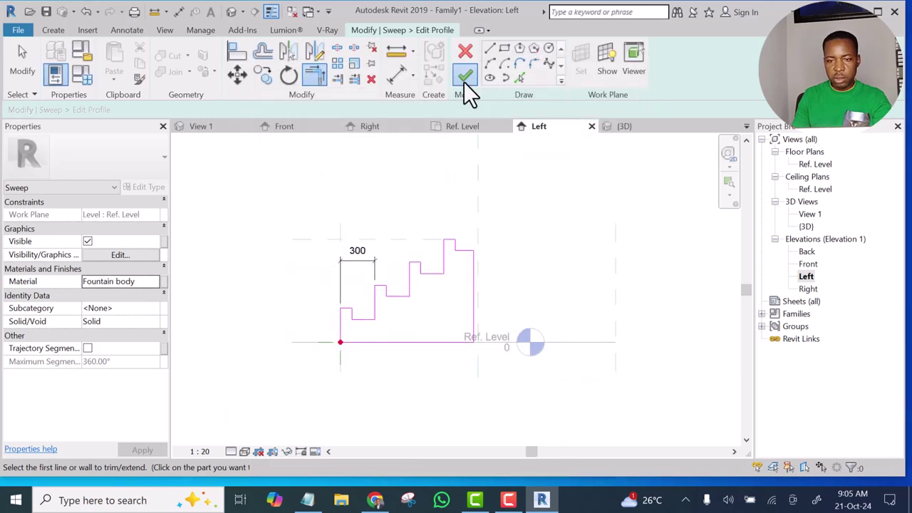
# Step: Finish the profile and the sweep, then orbit the fountain body in the default 3D view
pyautogui.click(463, 79)
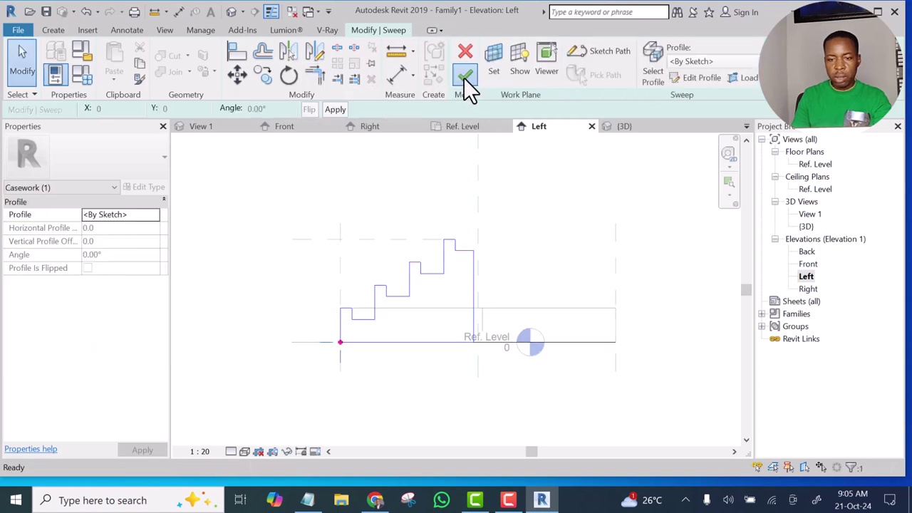
pyautogui.click(463, 77)
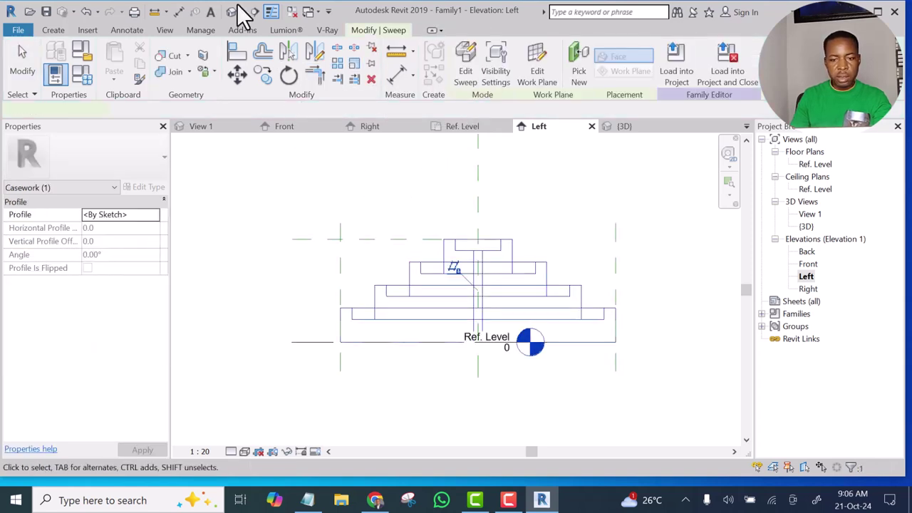
pyautogui.click(231, 12)
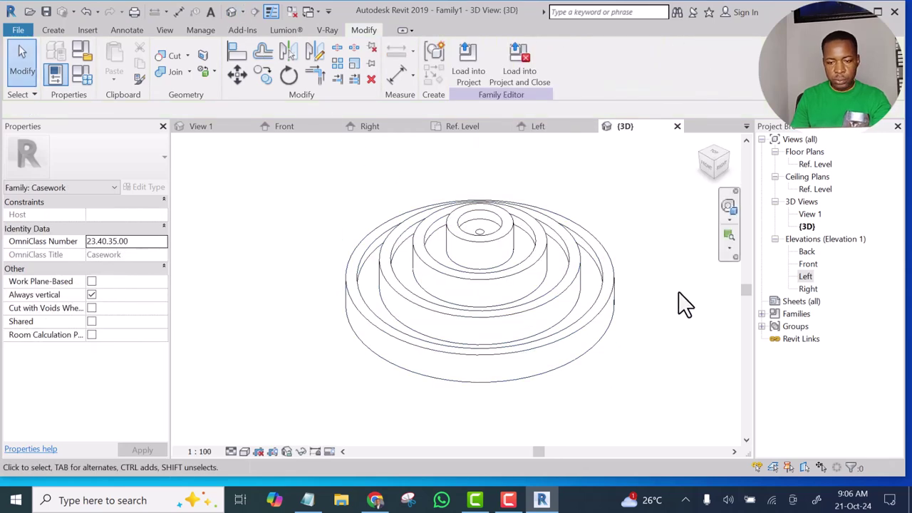
pyautogui.keyDown('shift'); pyautogui.moveTo(678, 291); pyautogui.dragTo(626, 301, button='middle'); pyautogui.keyUp('shift')
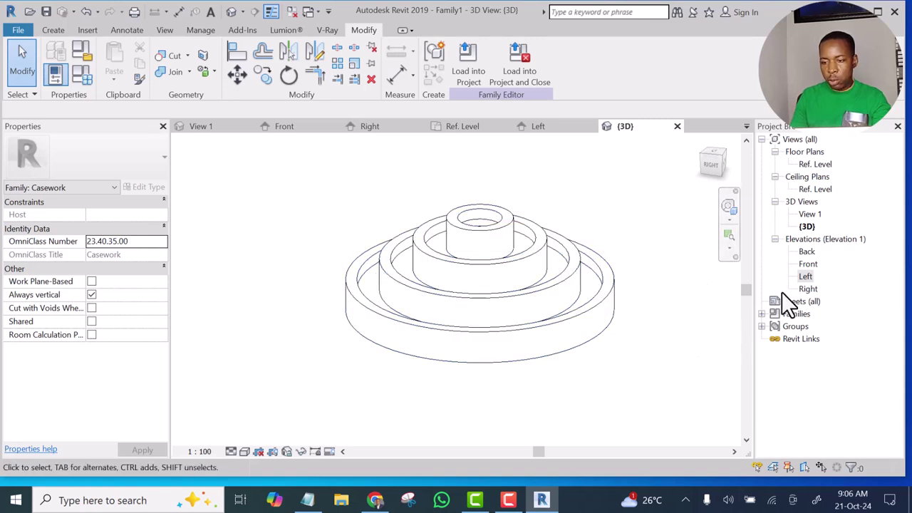
# Step: Open the Left elevation and zoom and pan around the fountain profile
pyautogui.doubleClick(806, 276)
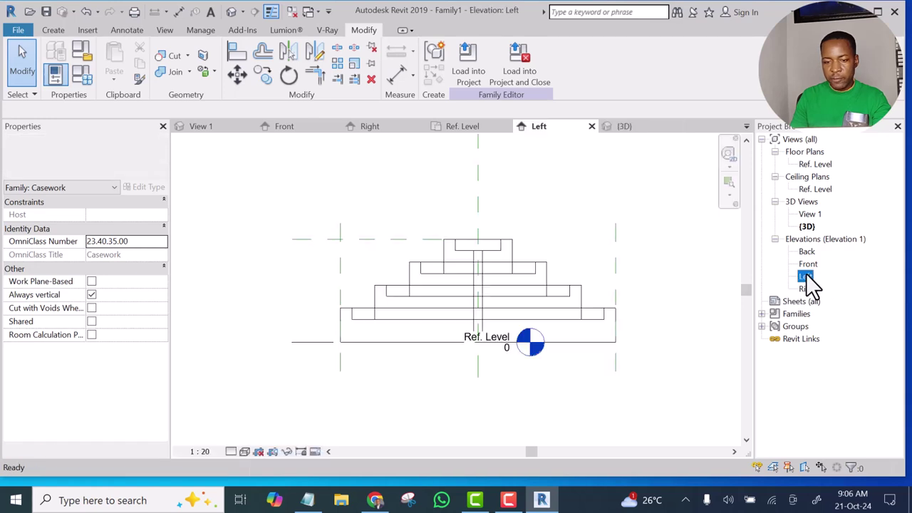
pyautogui.scroll(2, 527, 260)
pyautogui.scroll(2, 532, 260)
pyautogui.moveTo(533, 261); pyautogui.dragTo(594, 220, button='middle')
pyautogui.scroll(-3, 594, 220)
pyautogui.scroll(2, 419, 232)
pyautogui.scroll(2, 419, 228)
pyautogui.moveTo(408, 240); pyautogui.dragTo(363, 244, button='middle')
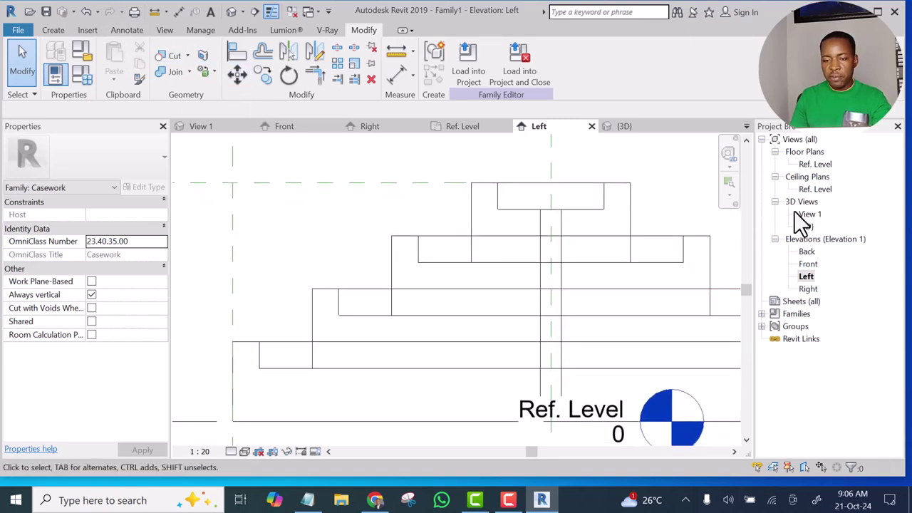
pyautogui.scroll(-3, 368, 231)
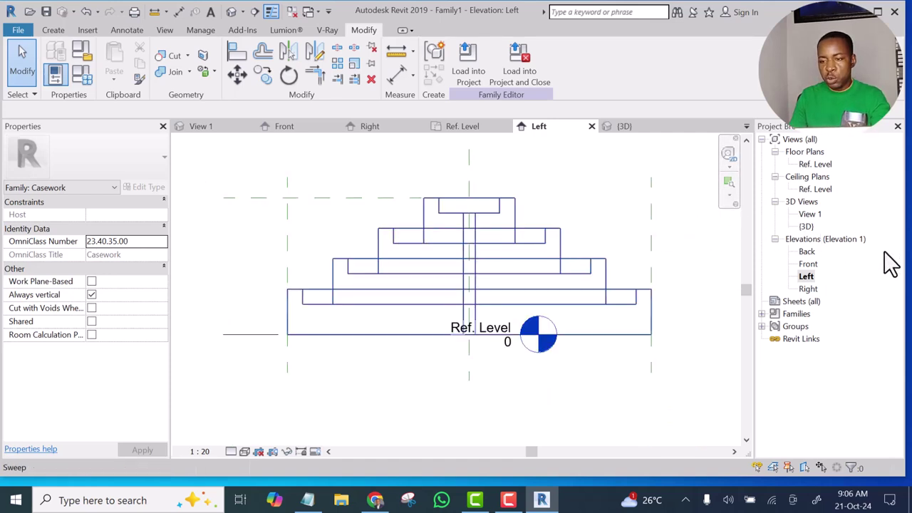
# Step: Switch to the Ref. Level floor plan and zoom in on the concentric rings
pyautogui.doubleClick(814, 164)
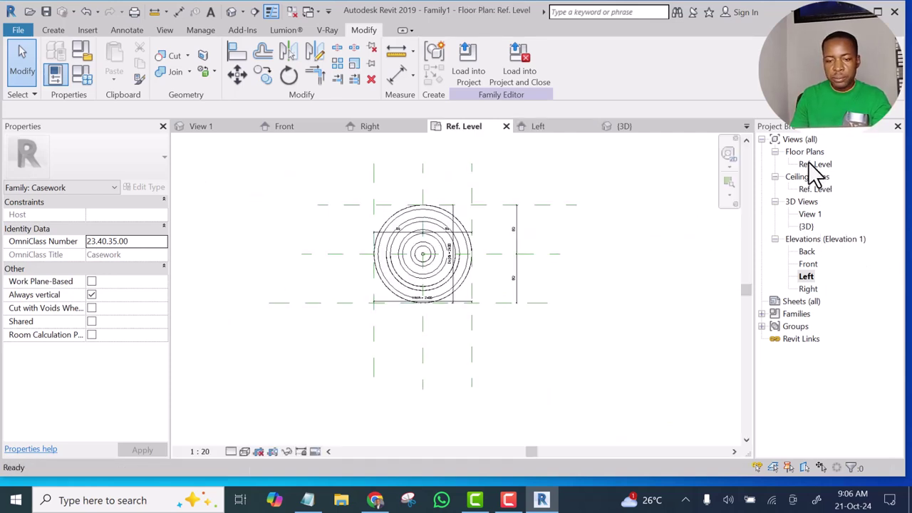
pyautogui.scroll(3, 463, 235)
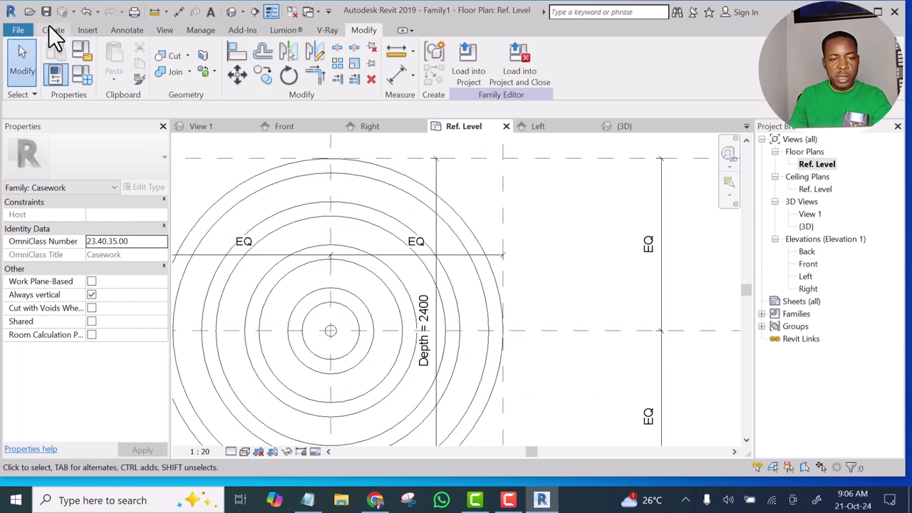
pyautogui.click(50, 30)
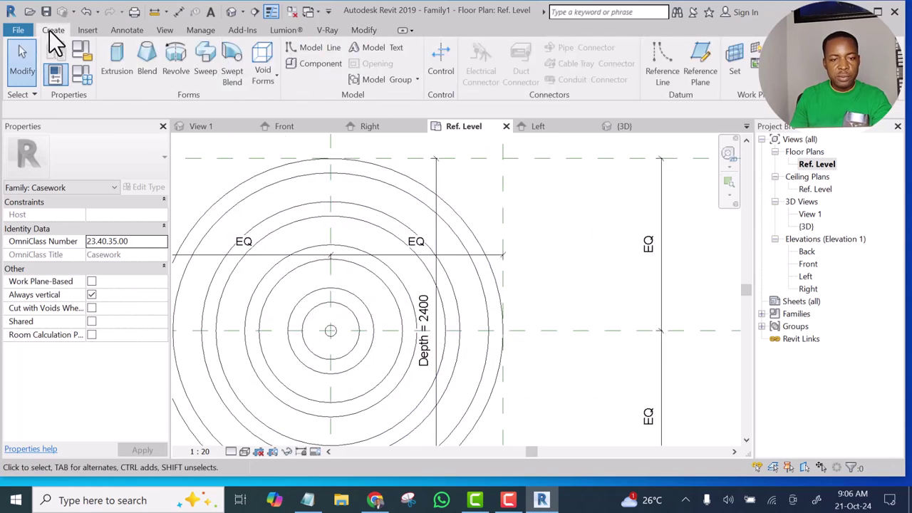
# Step: Sketch a new sweep path as a 1200-radius circle centred on the reference-plane intersection
pyautogui.click(208, 58)
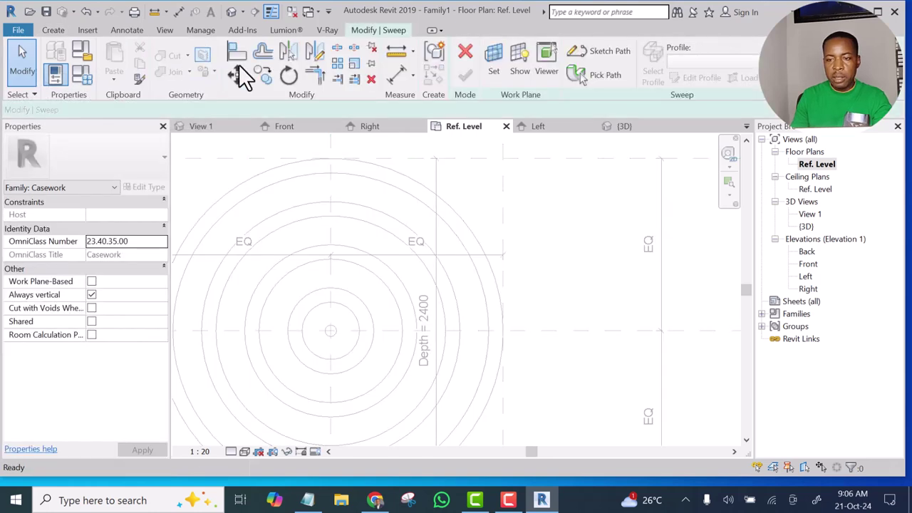
pyautogui.click(606, 49)
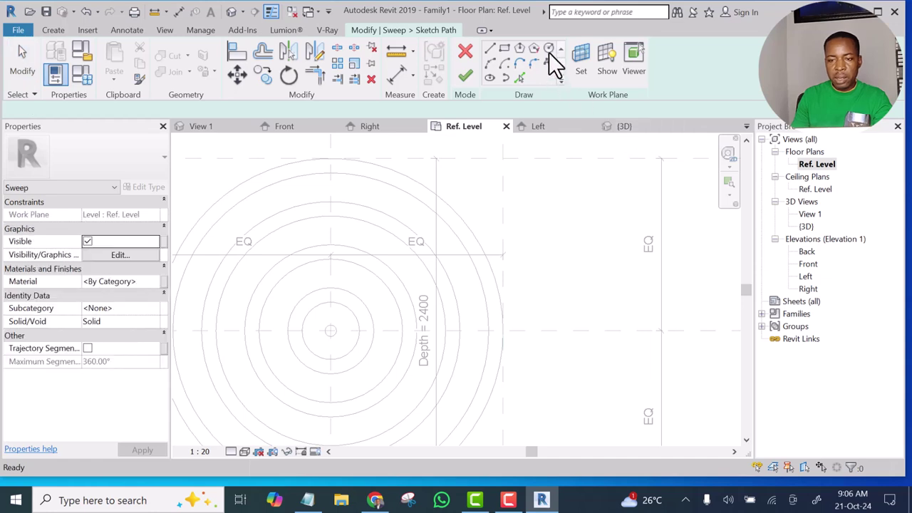
pyautogui.click(549, 51)
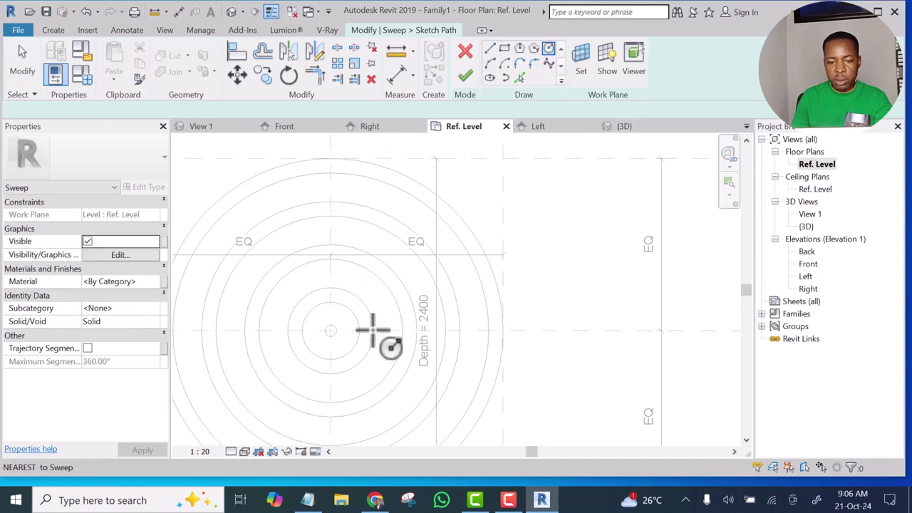
pyautogui.scroll(4, 329, 331)
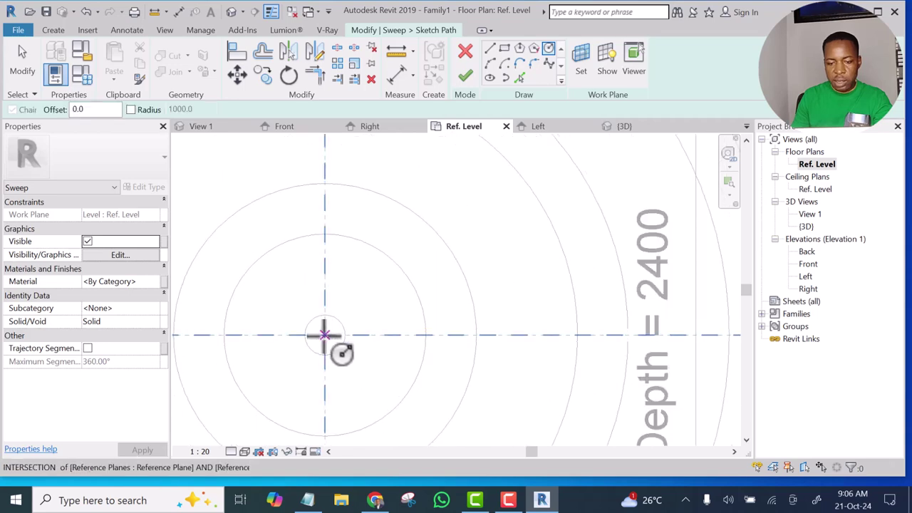
pyautogui.click(325, 335)
pyautogui.scroll(-3, 354, 335)
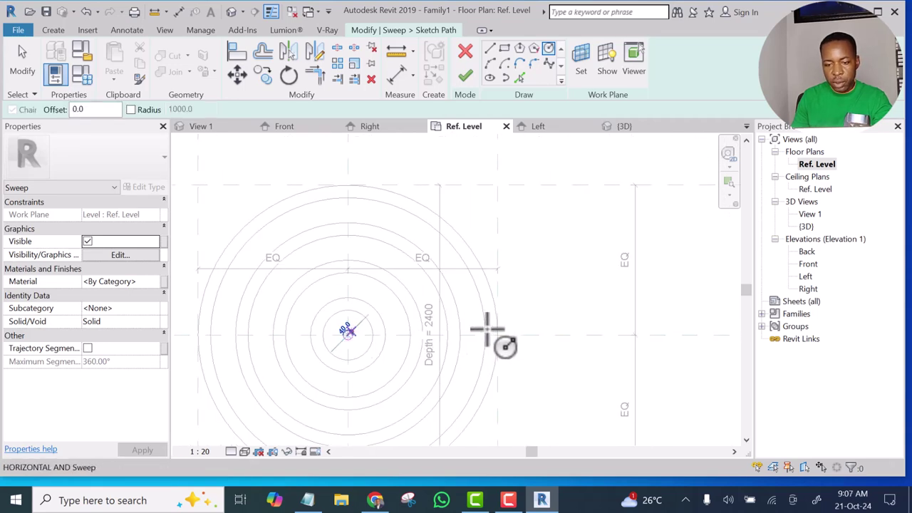
pyautogui.scroll(4, 497, 335)
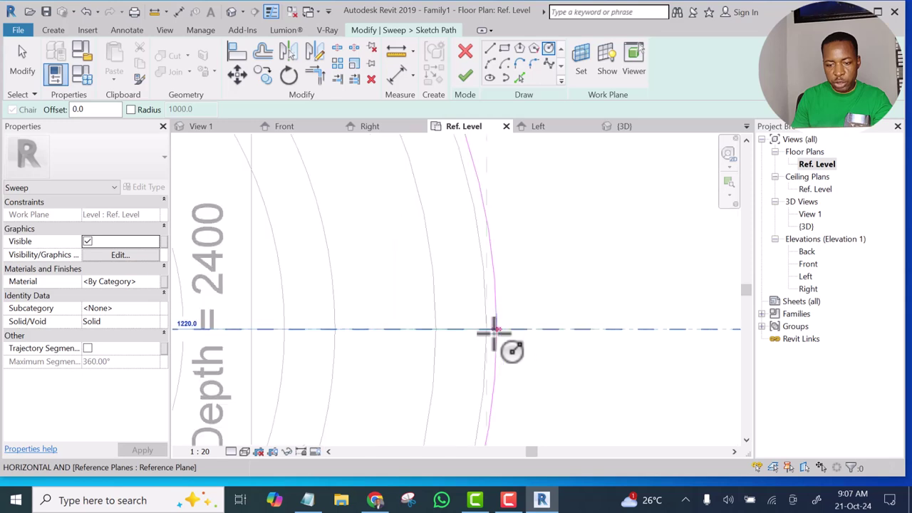
pyautogui.click(487, 330)
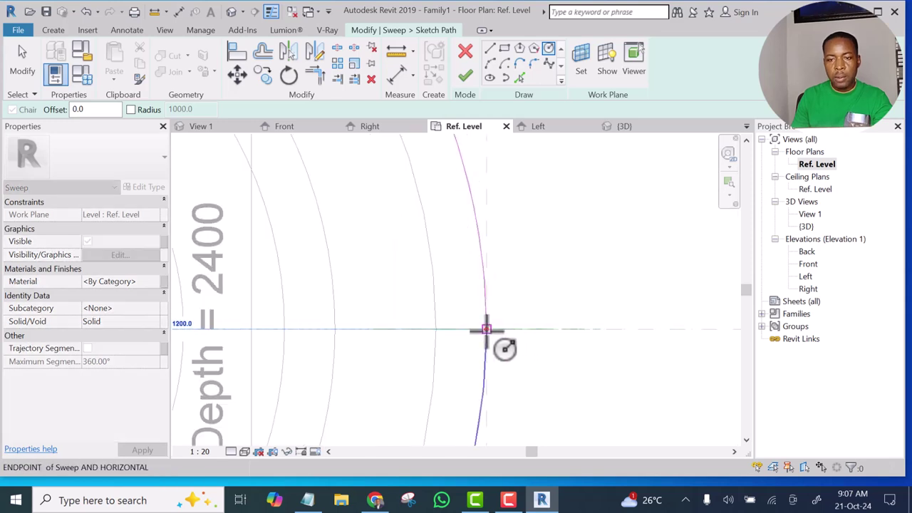
pyautogui.click(466, 77)
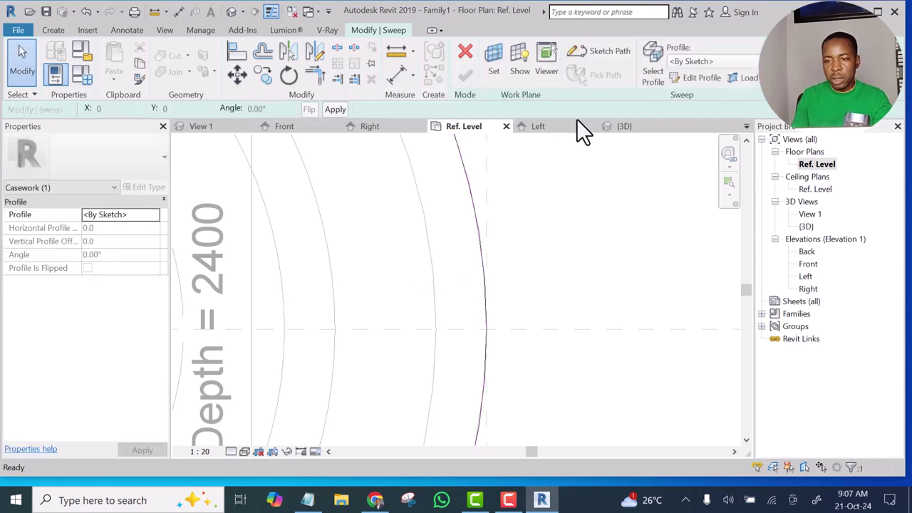
# Step: Begin editing the new sweep's profile in the Left elevation
pyautogui.click(708, 77)
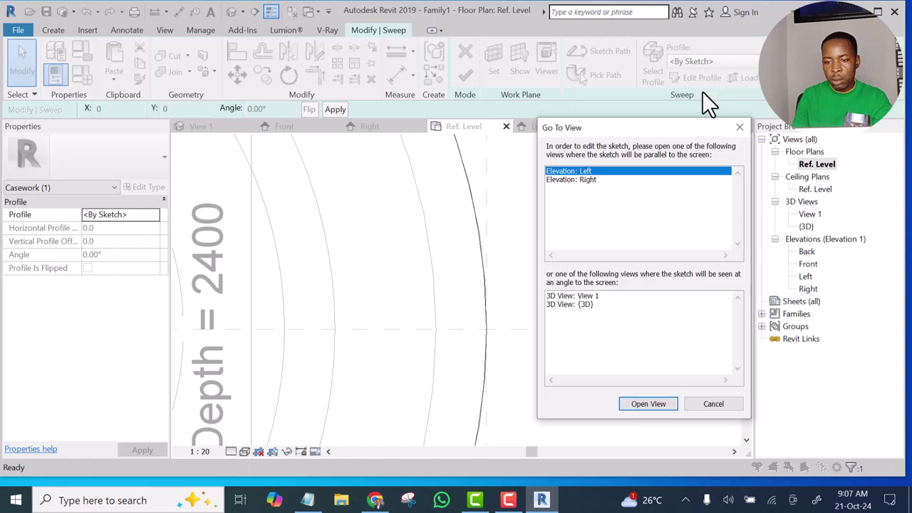
pyautogui.doubleClick(570, 171)
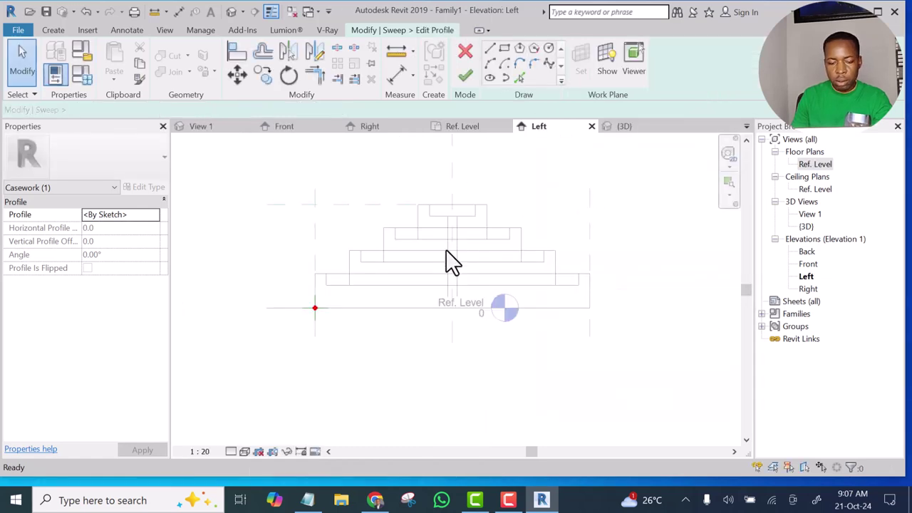
pyautogui.scroll(7, 326, 270)
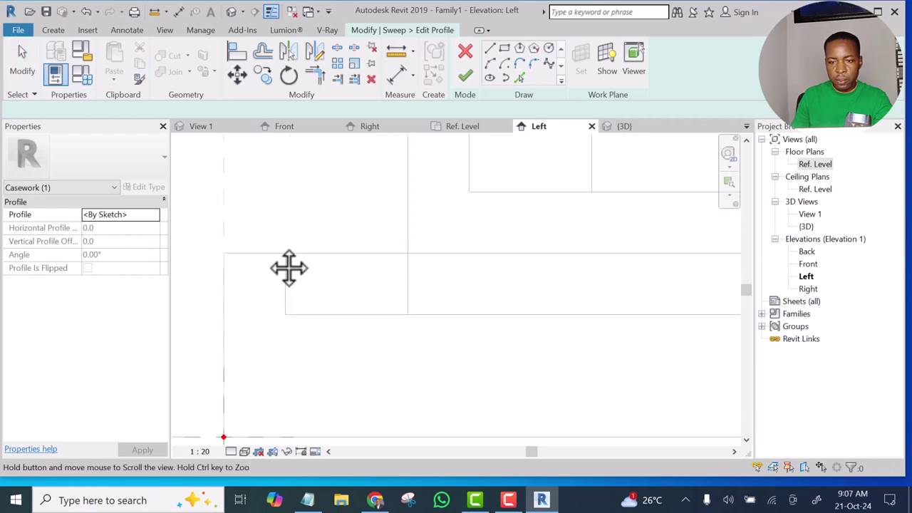
pyautogui.moveTo(289, 268); pyautogui.dragTo(289, 264, button='middle')
# Step: Draw a roughly 201 by 69 rectangle on the lowest step and select it
pyautogui.click(490, 48)
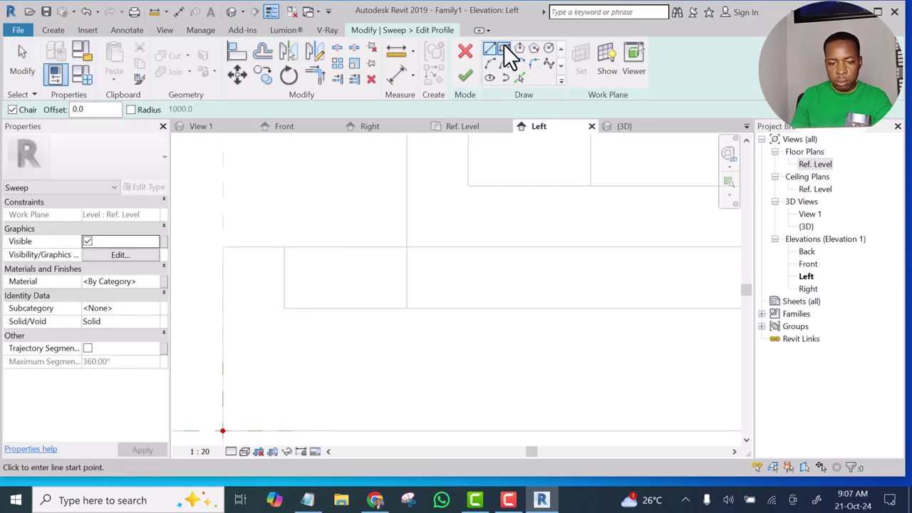
pyautogui.click(504, 48)
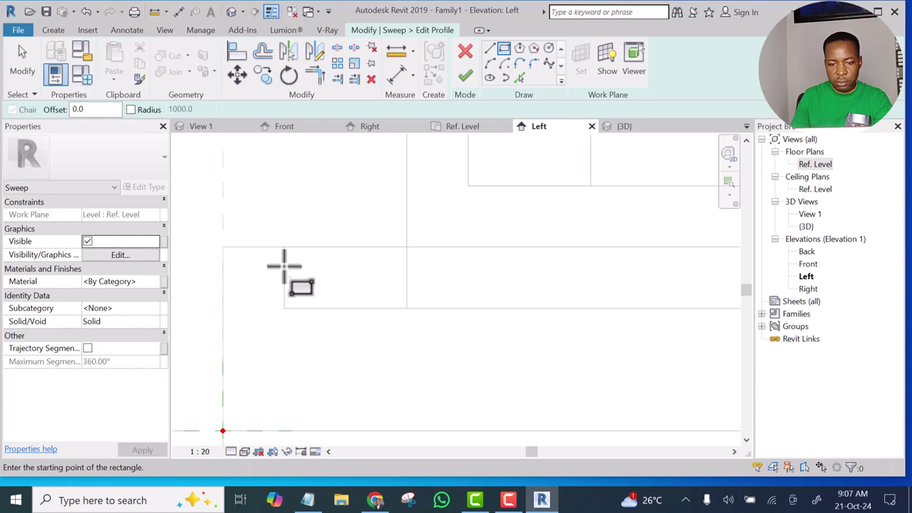
pyautogui.click(284, 266)
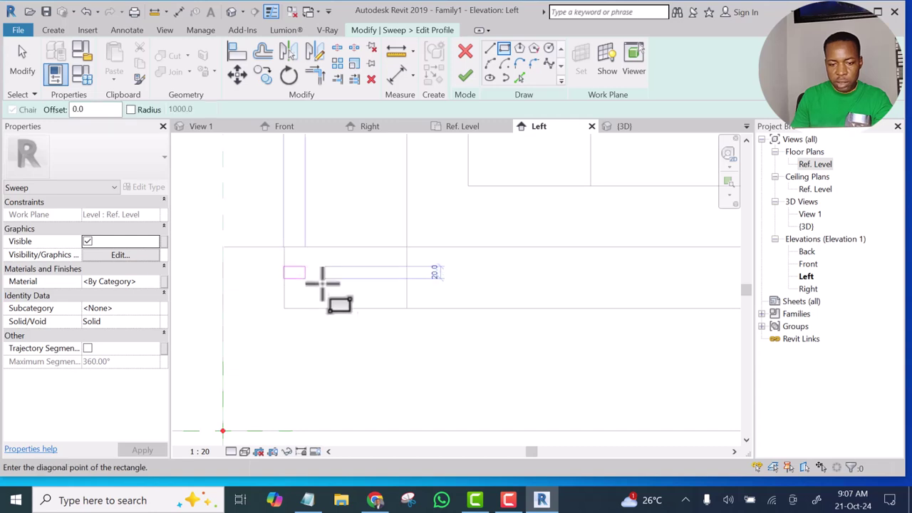
pyautogui.click(406, 308)
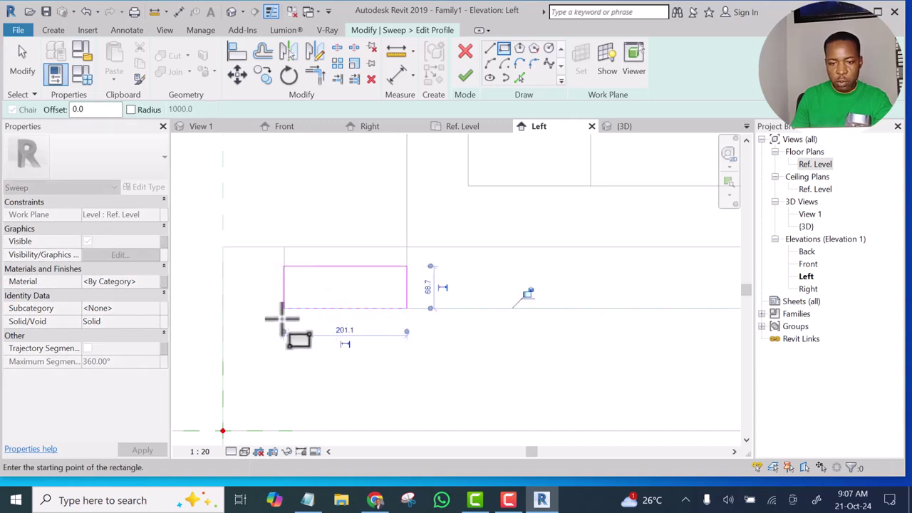
pyautogui.scroll(-3, 285, 317)
pyautogui.press('Escape')
pyautogui.press('Escape')
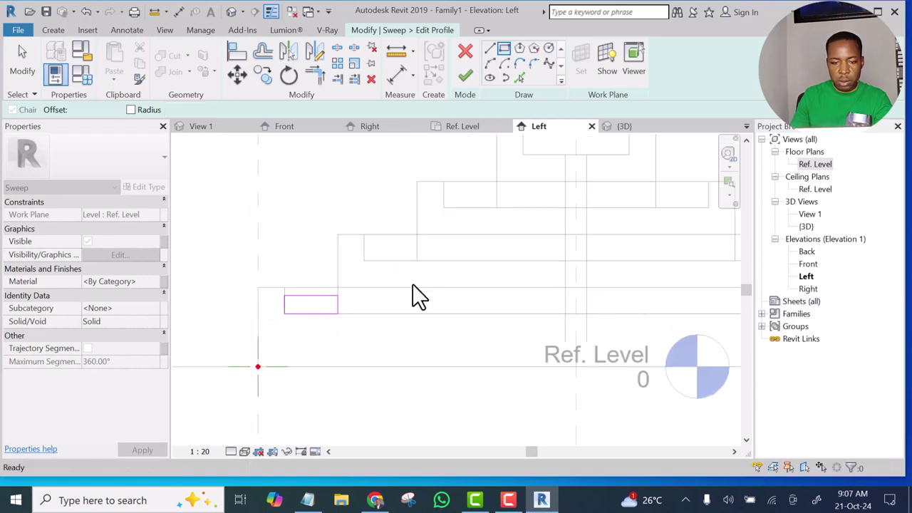
pyautogui.scroll(4, 274, 304)
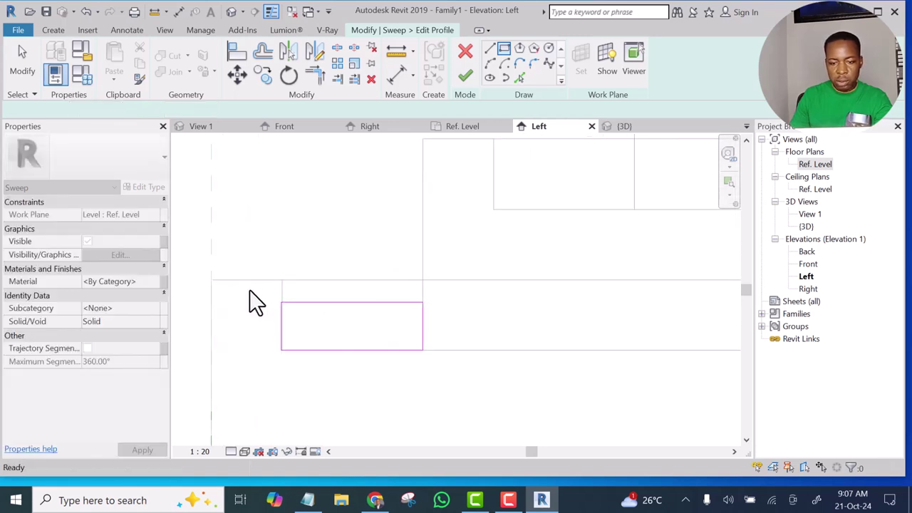
pyautogui.moveTo(472, 380); pyautogui.dragTo(451, 351)
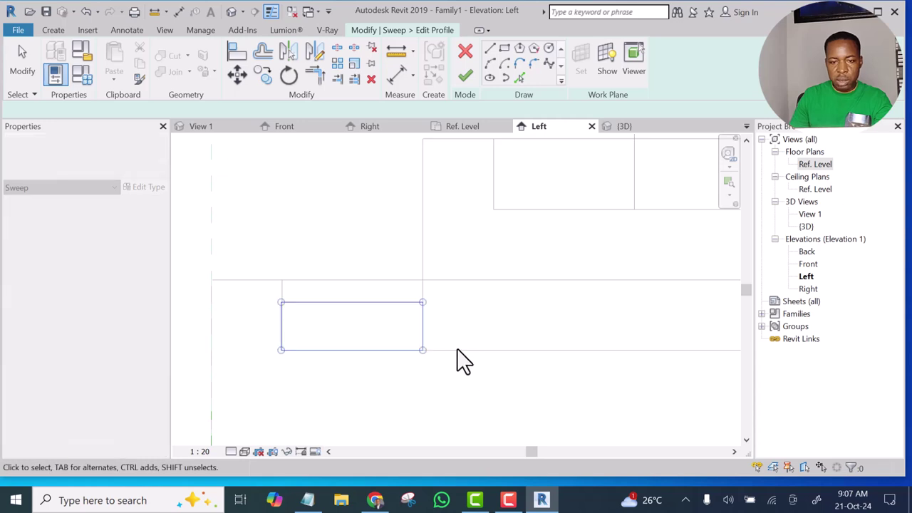
# Step: Copy the rectangle profile from its corner onto the next step up
pyautogui.click(265, 79)
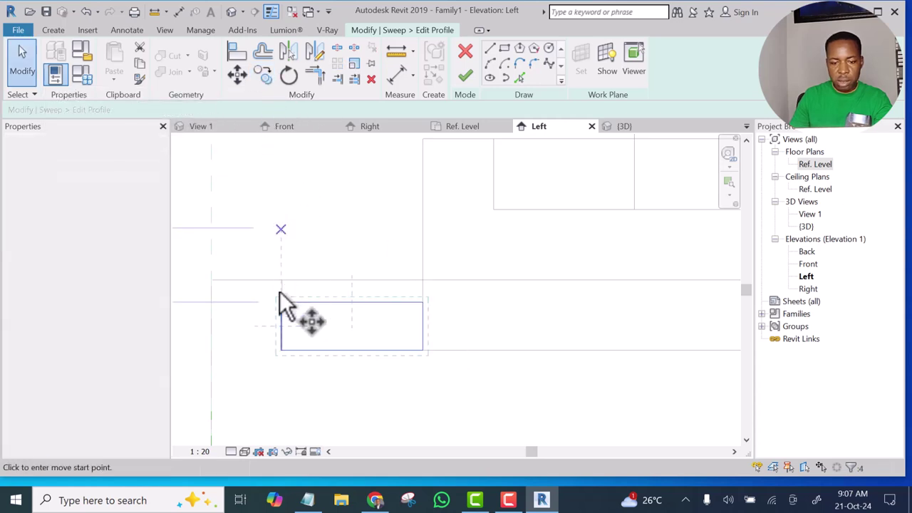
pyautogui.click(283, 351)
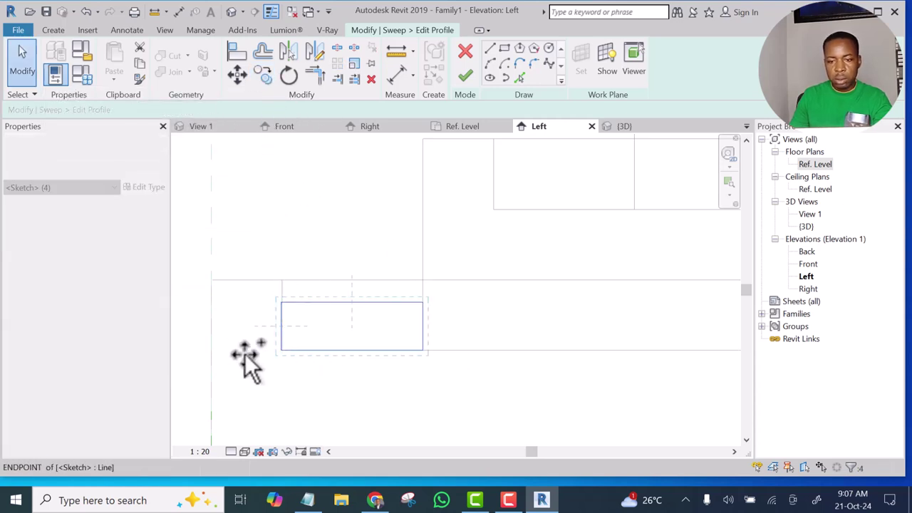
pyautogui.scroll(-2, 246, 352)
pyautogui.scroll(3, 411, 265)
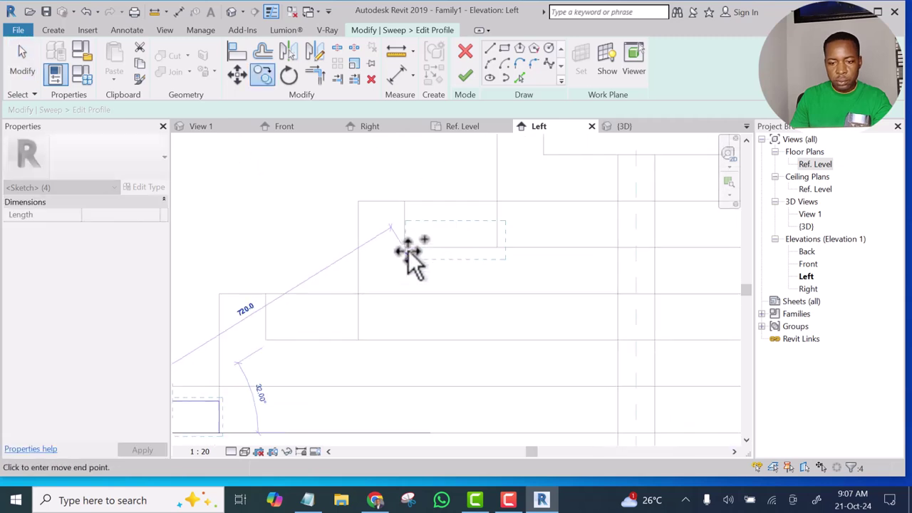
pyautogui.click(398, 248)
pyautogui.scroll(-3, 403, 267)
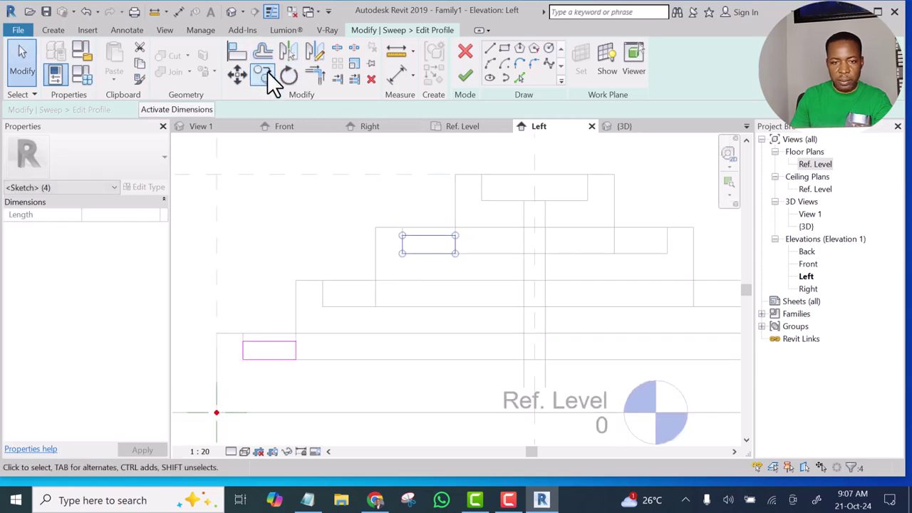
# Step: Copy the rectangle with Multiple checked onto the remaining higher steps, using step corners
pyautogui.click(263, 74)
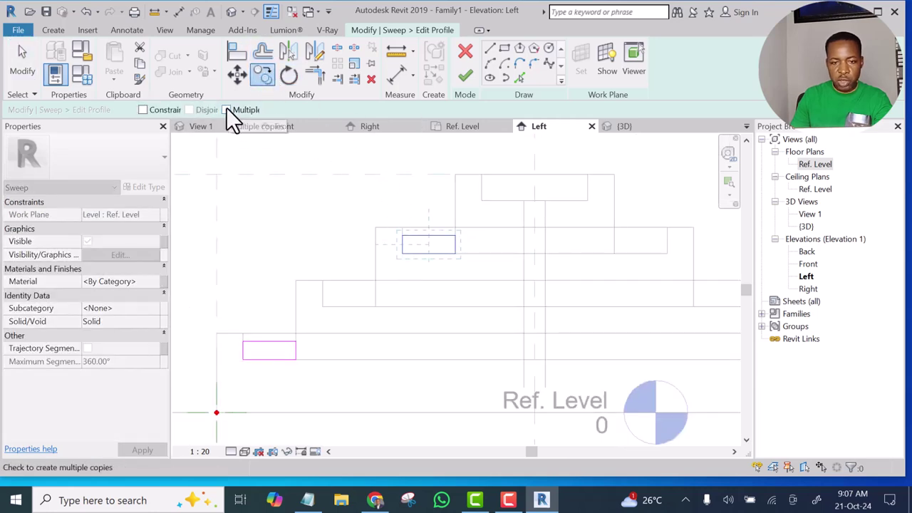
pyautogui.click(225, 110)
pyautogui.scroll(1, 408, 264)
pyautogui.scroll(1, 408, 265)
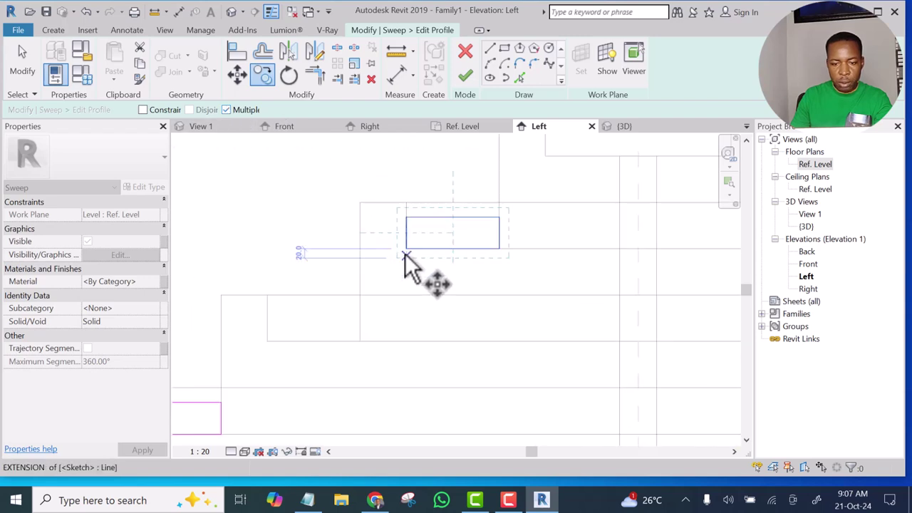
pyautogui.click(406, 248)
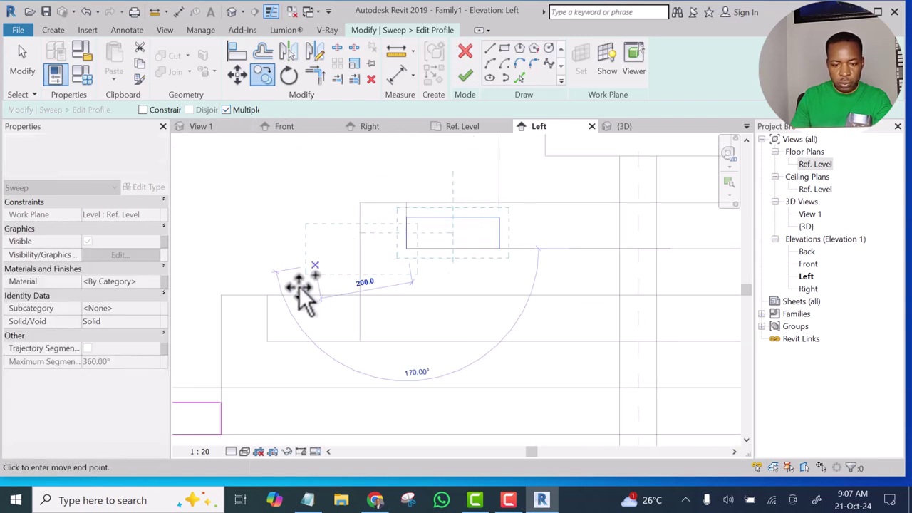
pyautogui.click(267, 340)
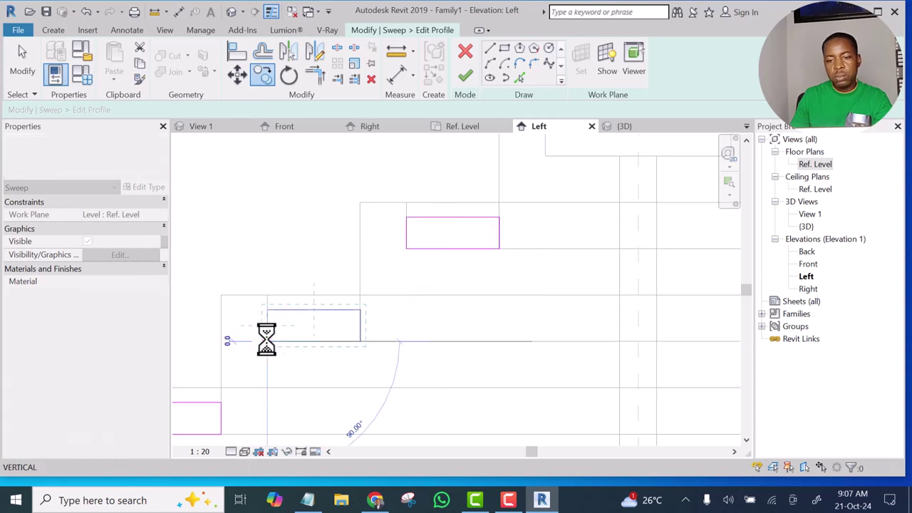
pyautogui.scroll(-2, 281, 349)
pyautogui.scroll(4, 451, 210)
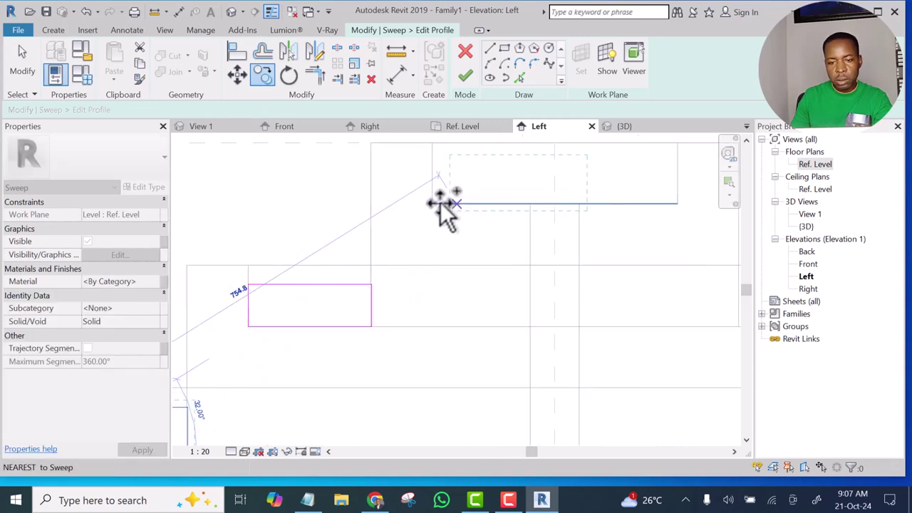
pyautogui.click(435, 200)
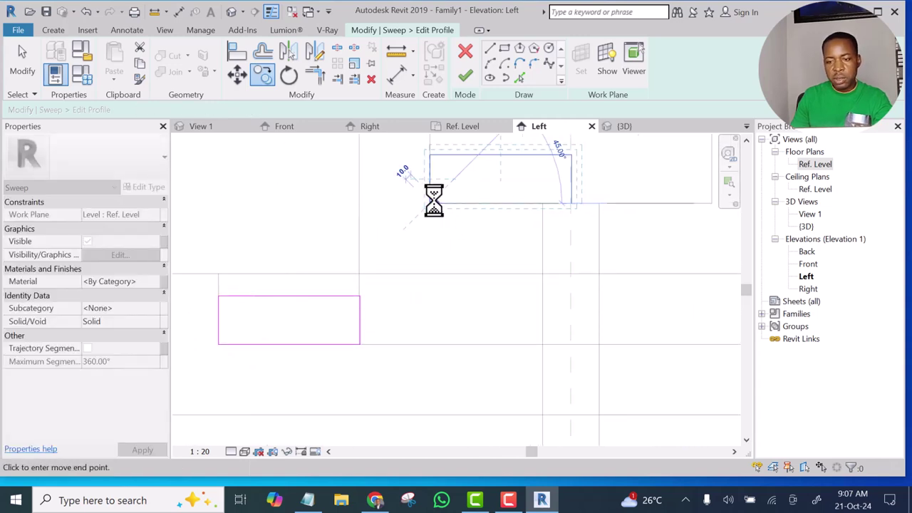
pyautogui.press('Escape')
# Step: Drag the top rectangle's edge right so it is 175 wide
pyautogui.scroll(-1, 379, 264)
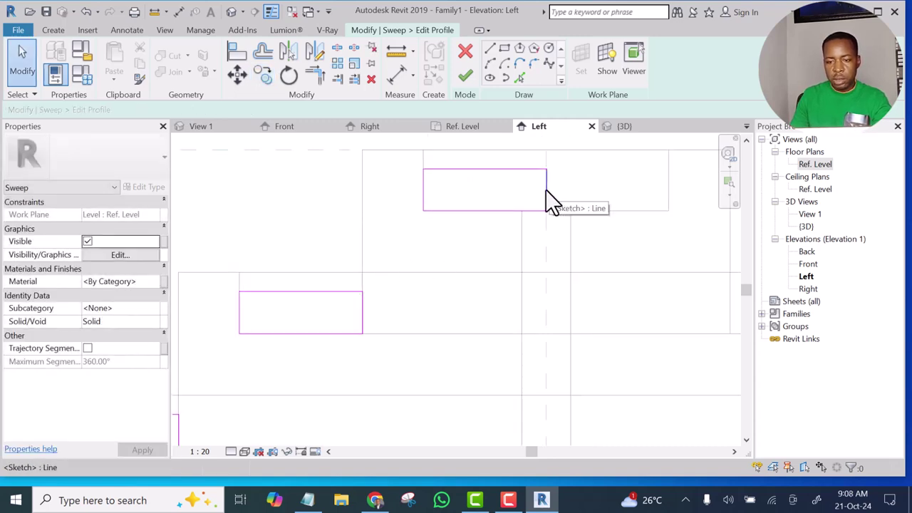
pyautogui.click(515, 191)
pyautogui.moveTo(523, 195); pyautogui.dragTo(535, 203)
pyautogui.scroll(-5, 473, 213)
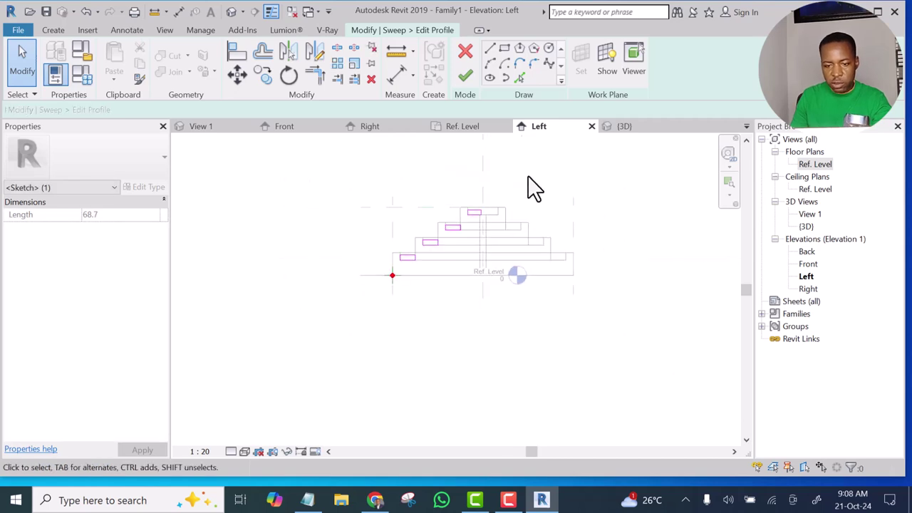
pyautogui.click(534, 189)
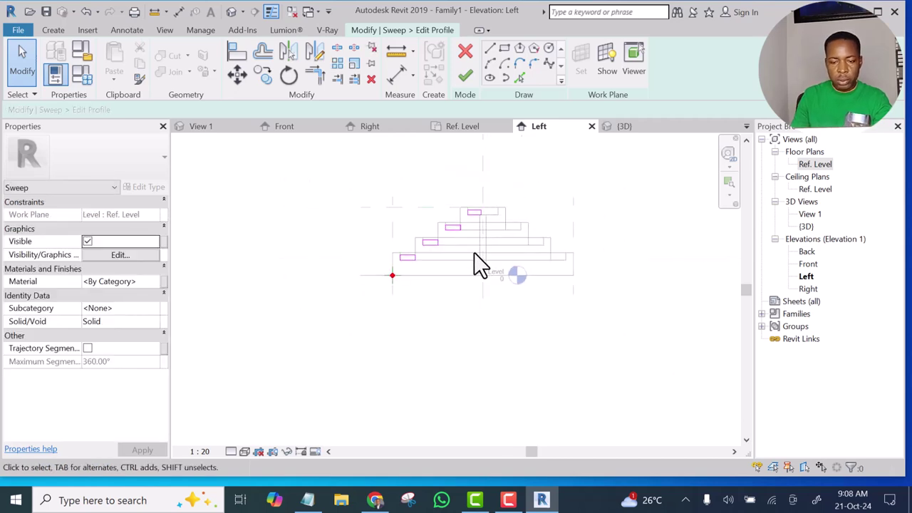
# Step: Duplicate the Glass material as a new material named Water for the sweep
pyautogui.scroll(3, 473, 260)
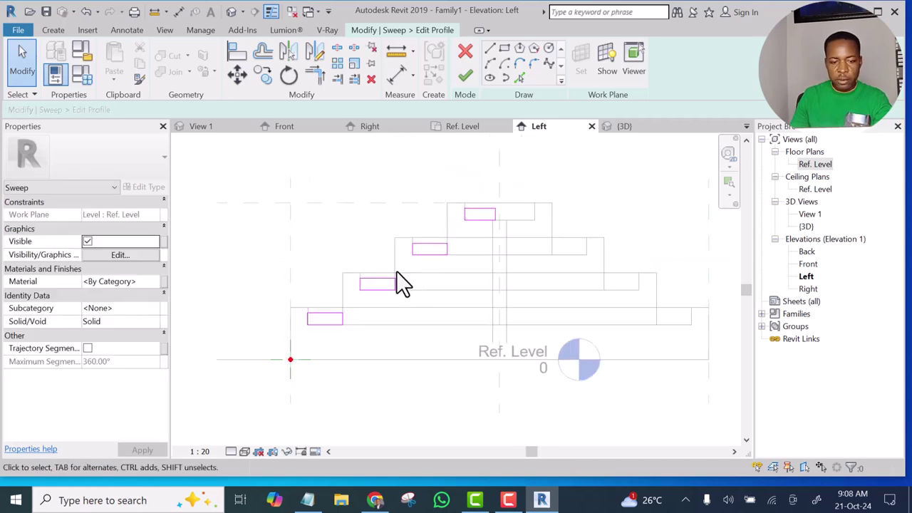
pyautogui.click(153, 282)
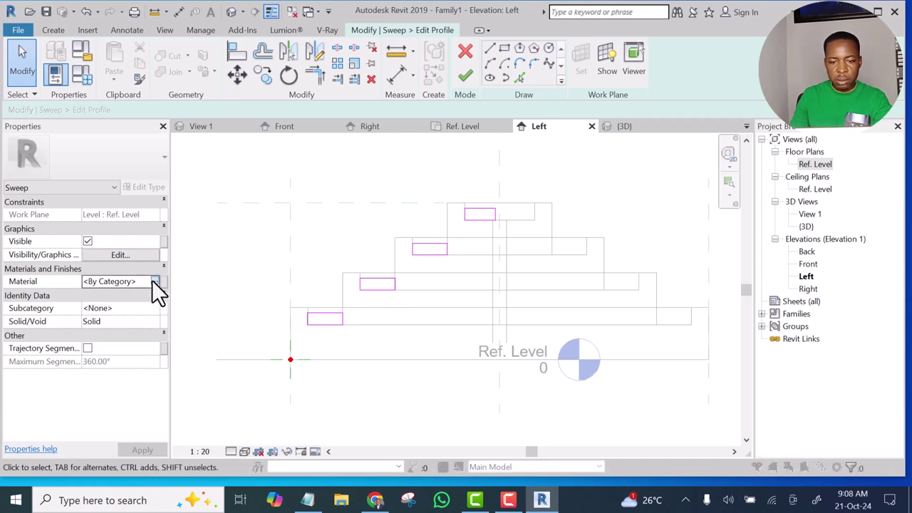
pyautogui.click(155, 282)
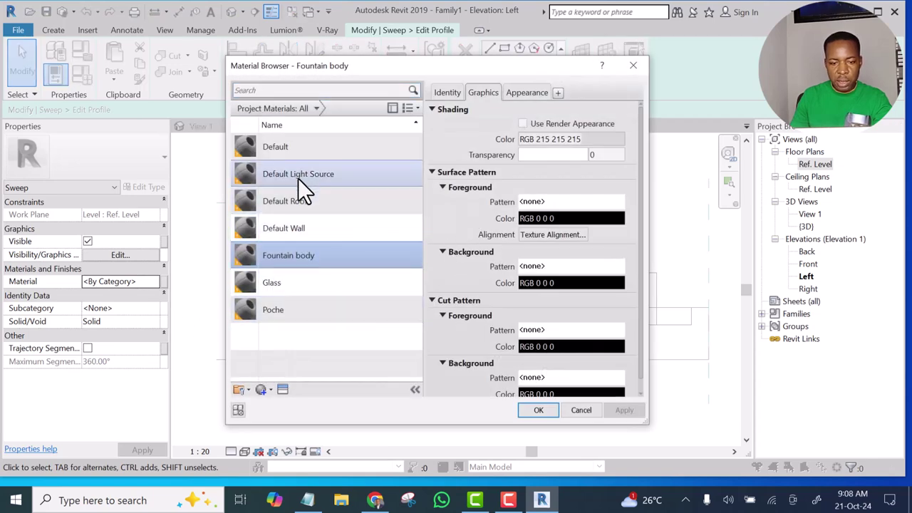
pyautogui.click(275, 295)
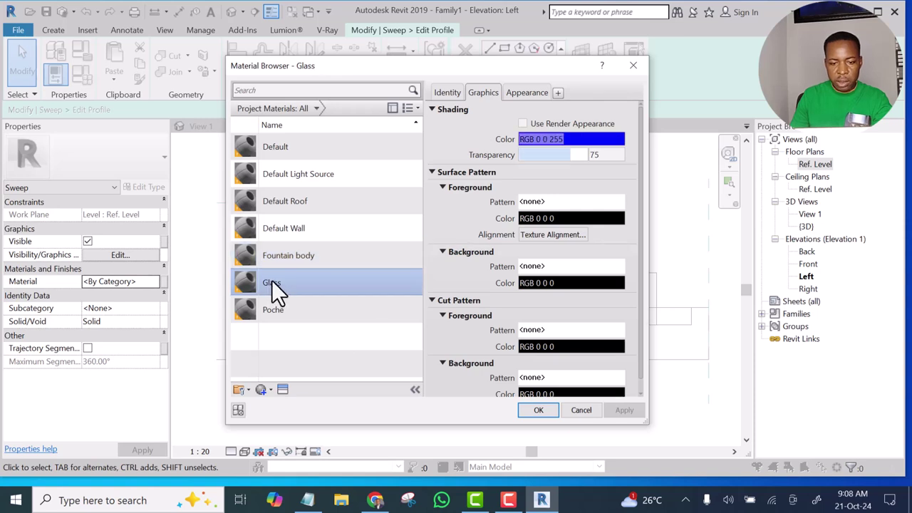
pyautogui.rightClick(271, 280)
pyautogui.click(304, 301)
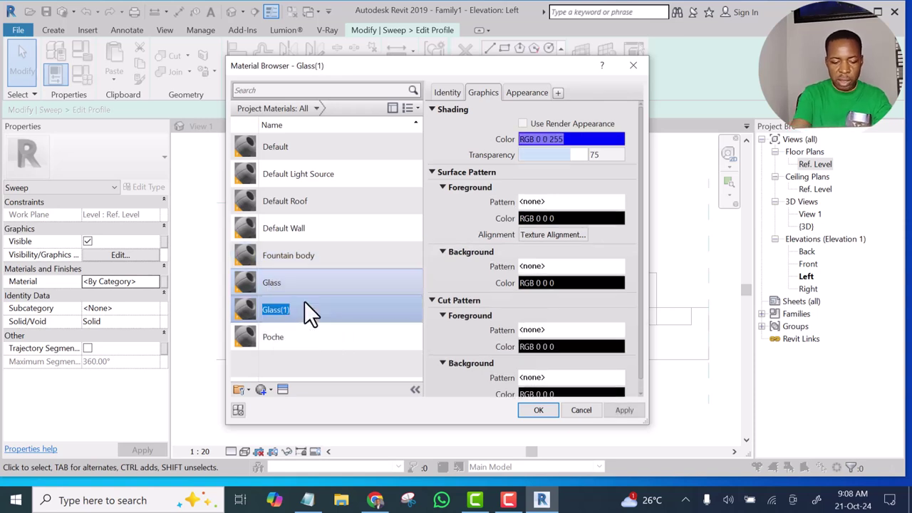
pyautogui.write('Water')
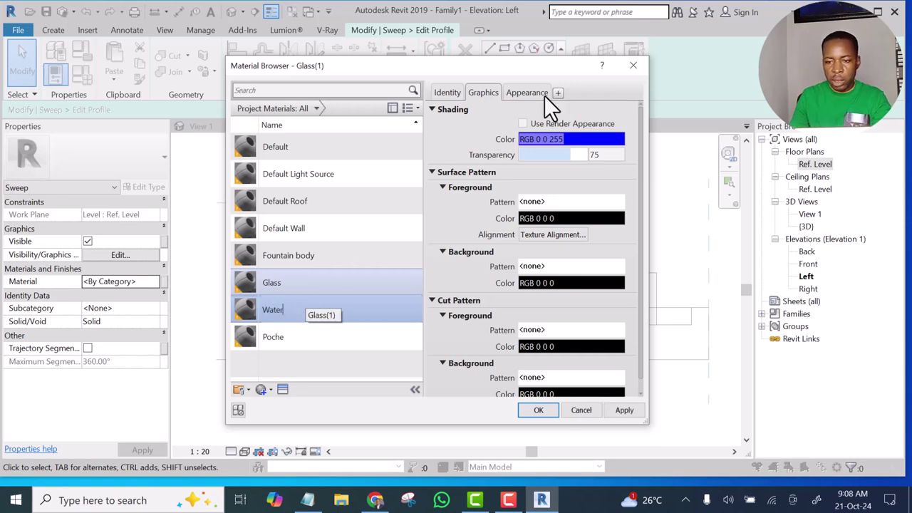
# Step: Shade Water blue RGB 0 128 255, assign it, and finish the profile edit
pyautogui.click(568, 136)
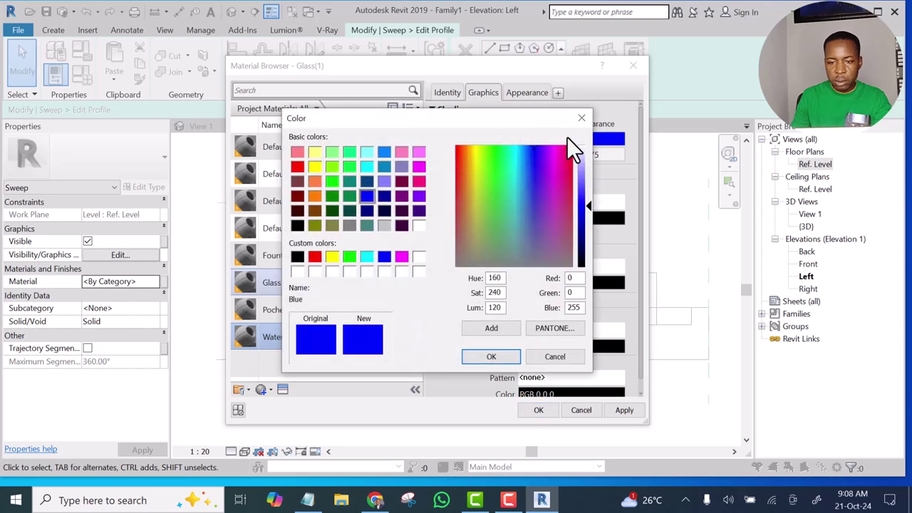
pyautogui.click(384, 152)
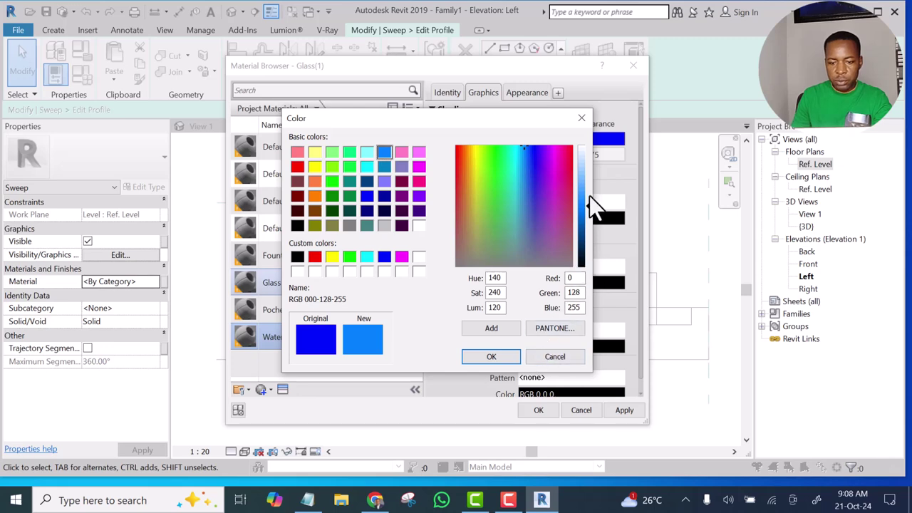
pyautogui.click(498, 357)
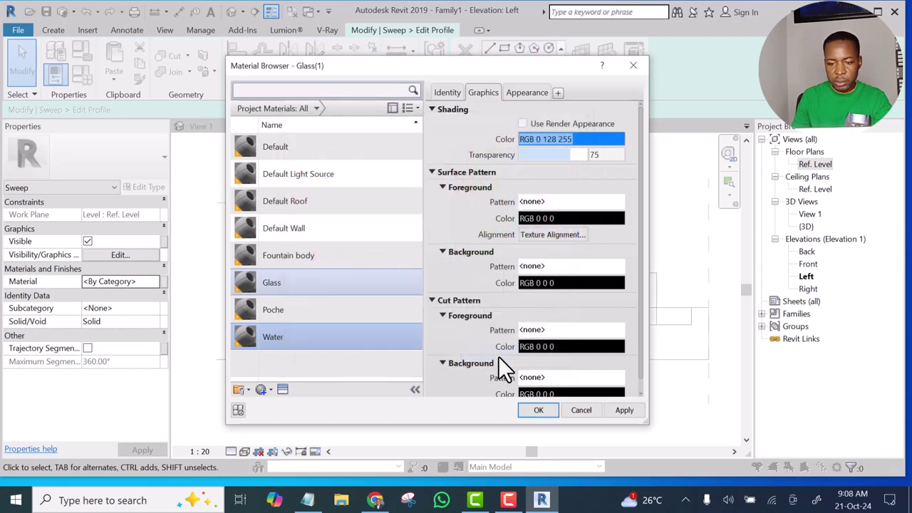
pyautogui.click(541, 409)
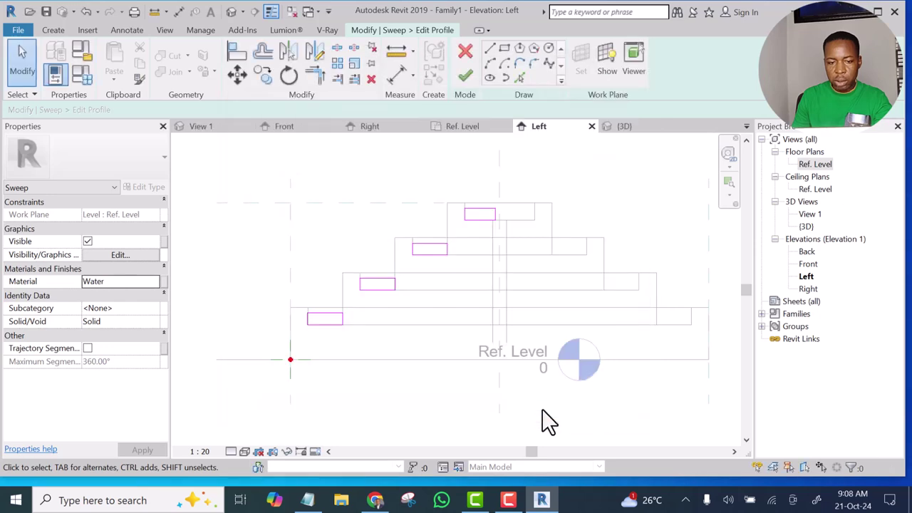
pyautogui.click(464, 75)
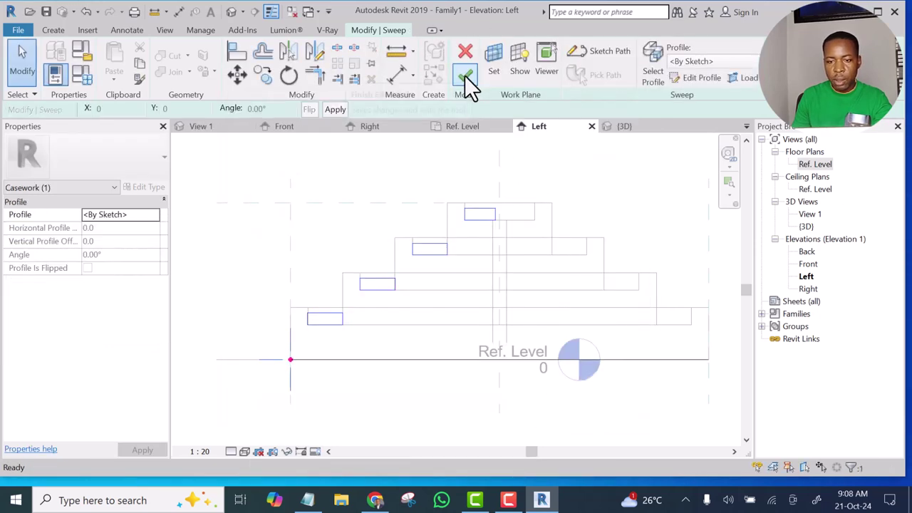
# Step: Finish the water sweep, then view the fountain in the {3D} view with Shaded visual style, orbited and zoomed
pyautogui.click(465, 75)
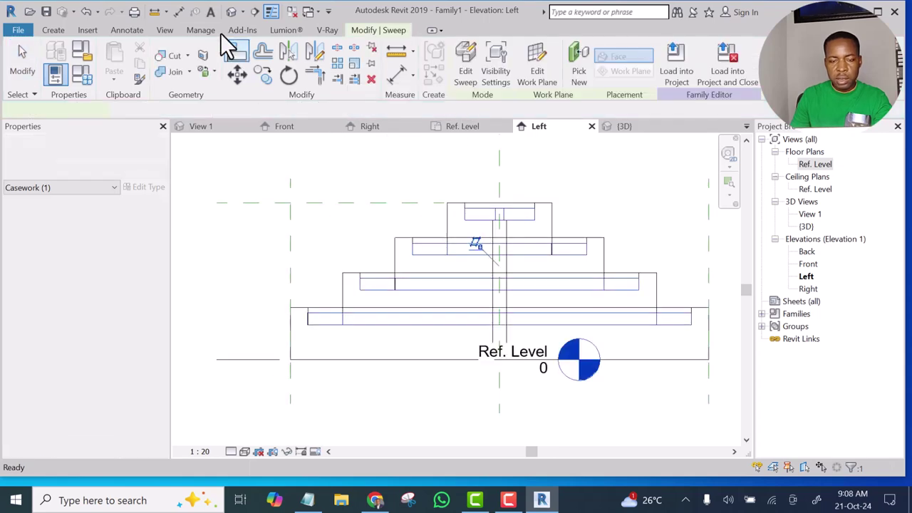
pyautogui.click(230, 12)
pyautogui.press('Escape')
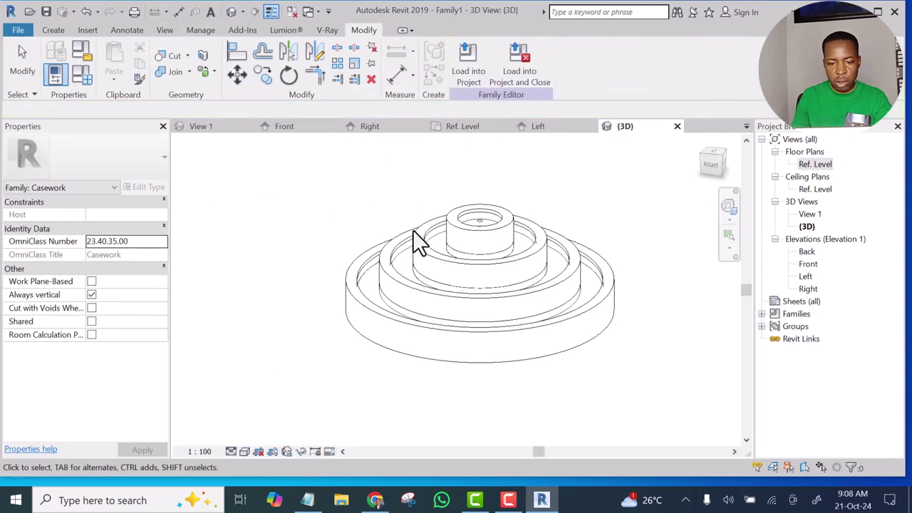
pyautogui.click(243, 451)
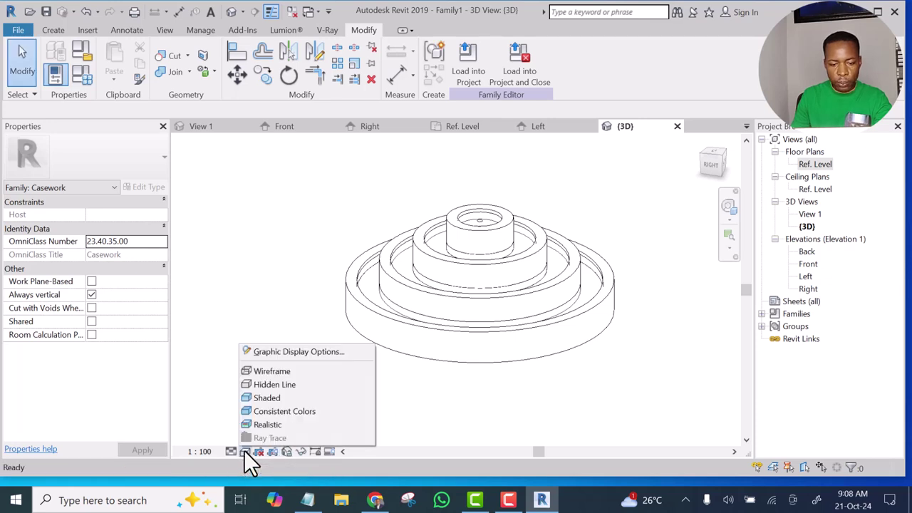
pyautogui.click(278, 398)
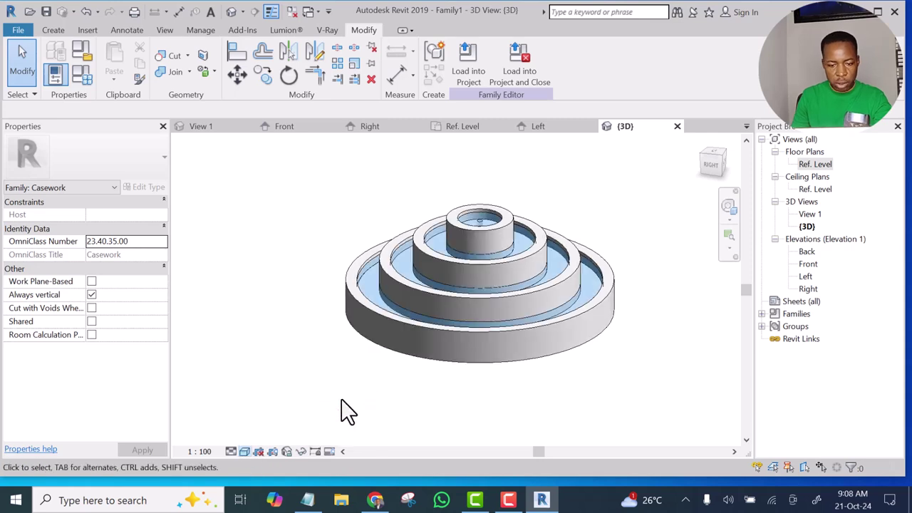
pyautogui.keyDown('shift'); pyautogui.moveTo(641, 273); pyautogui.dragTo(624, 328, button='middle'); pyautogui.keyUp('shift')
pyautogui.scroll(5, 600, 316)
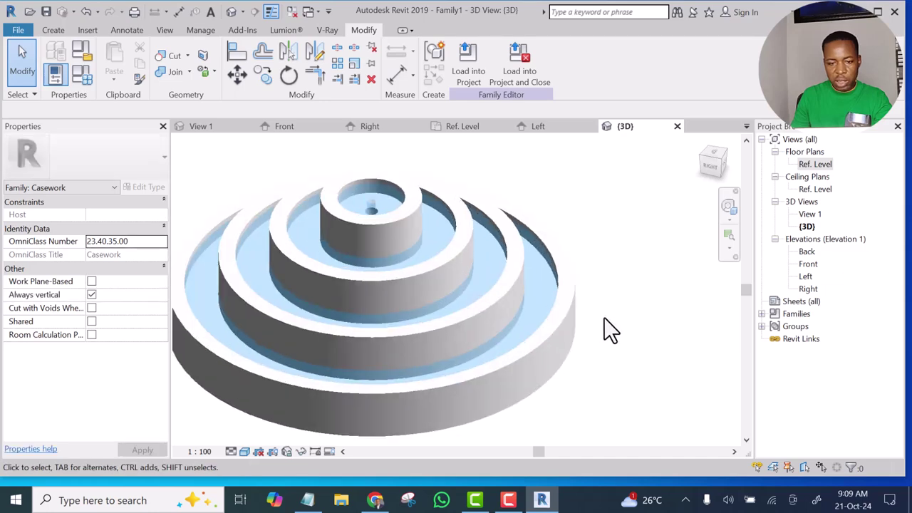
pyautogui.moveTo(619, 371); pyautogui.dragTo(683, 360, button='middle')
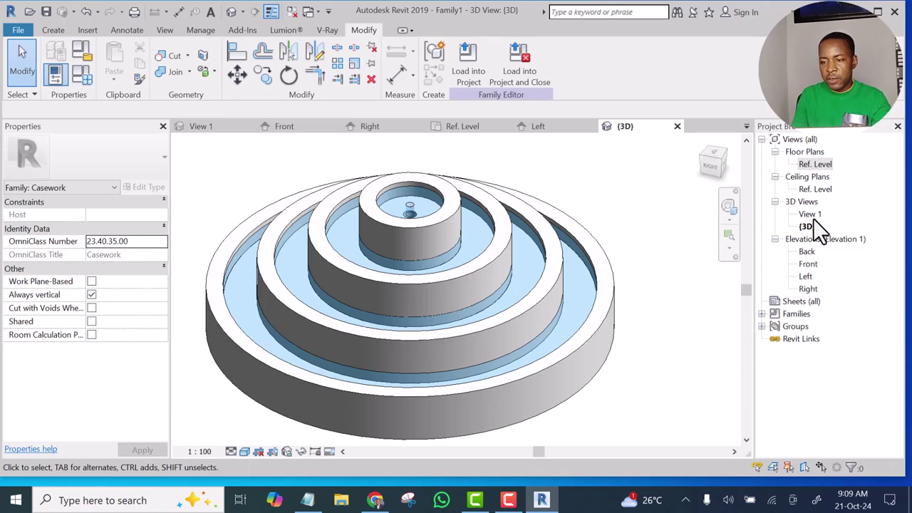
# Step: Open the Ref. Level floor plan and centre the fountain in view
pyautogui.doubleClick(814, 163)
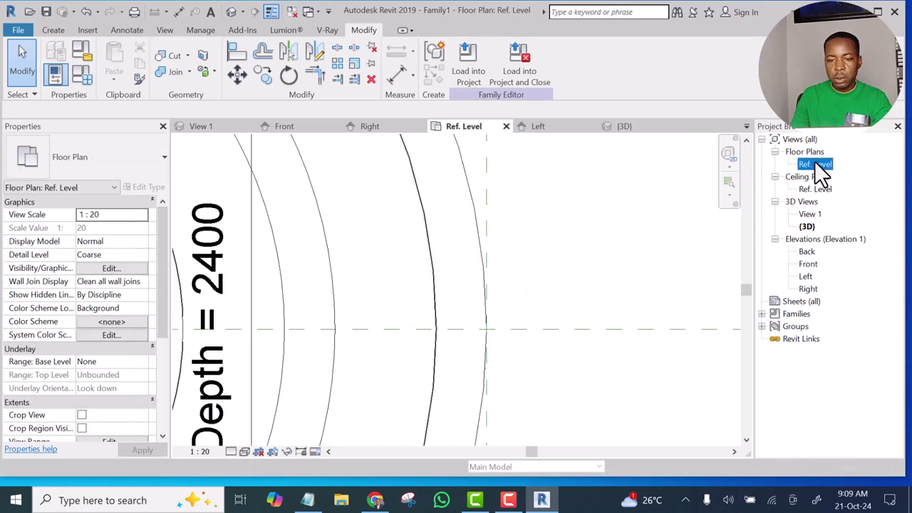
pyautogui.scroll(-5, 563, 235)
pyautogui.moveTo(574, 235); pyautogui.dragTo(574, 300, button='middle')
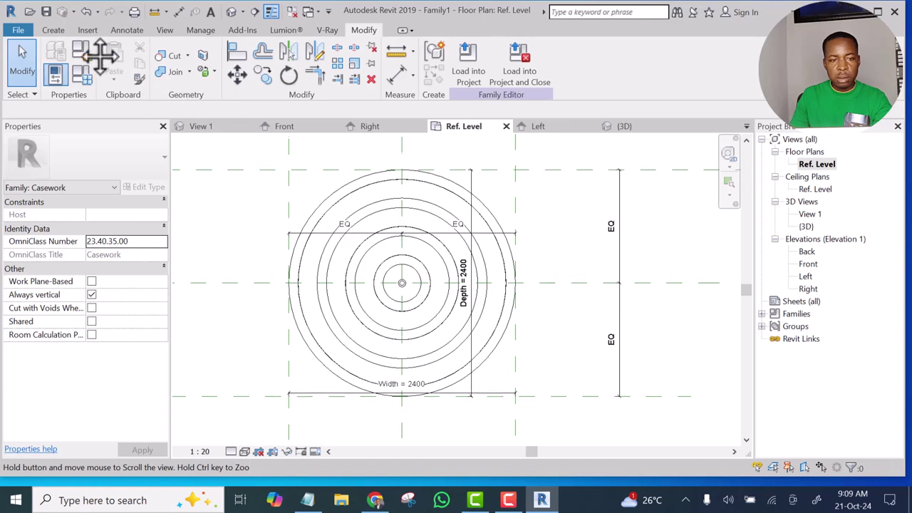
# Step: Start an extrusion and sketch a radius-40 circle at the reference-plane intersection
pyautogui.click(51, 30)
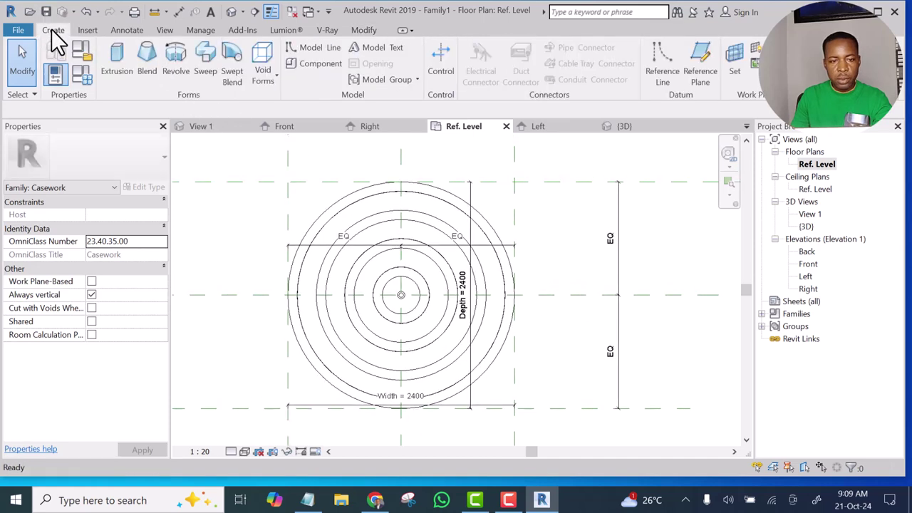
pyautogui.click(119, 56)
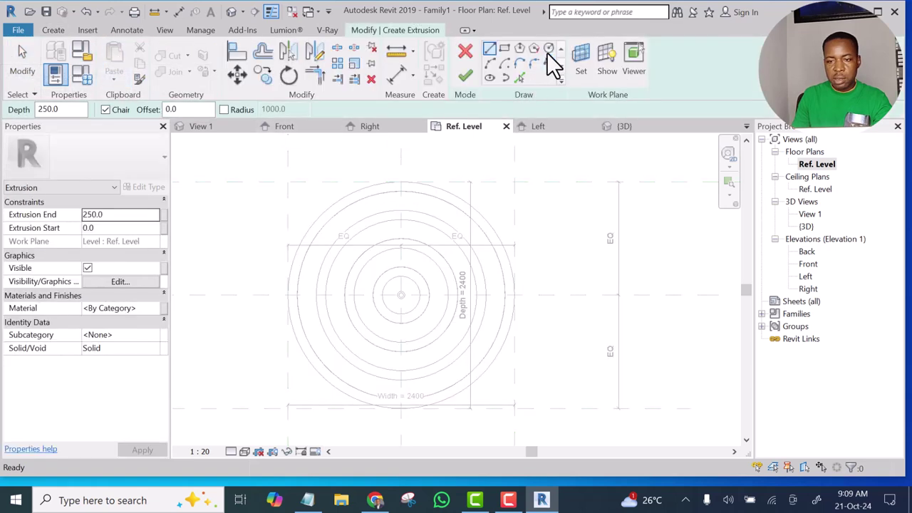
pyautogui.click(549, 50)
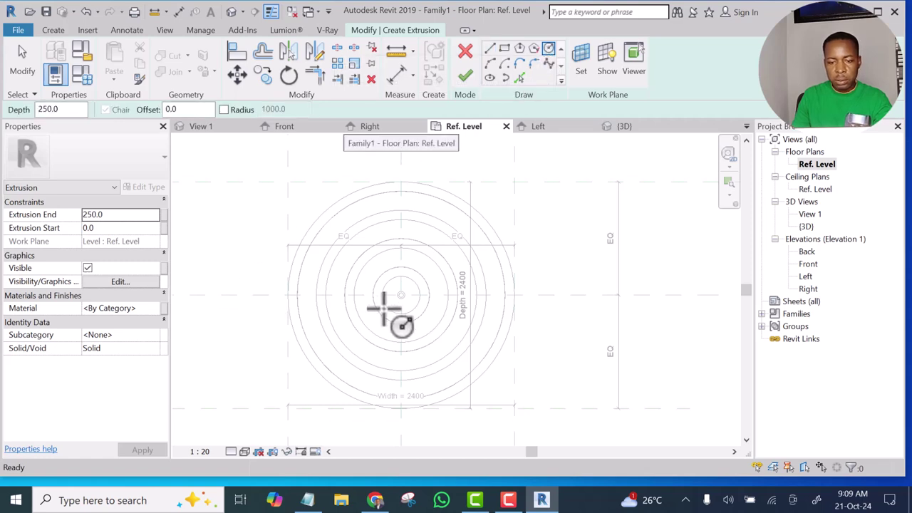
pyautogui.scroll(4, 399, 299)
pyautogui.scroll(3, 397, 297)
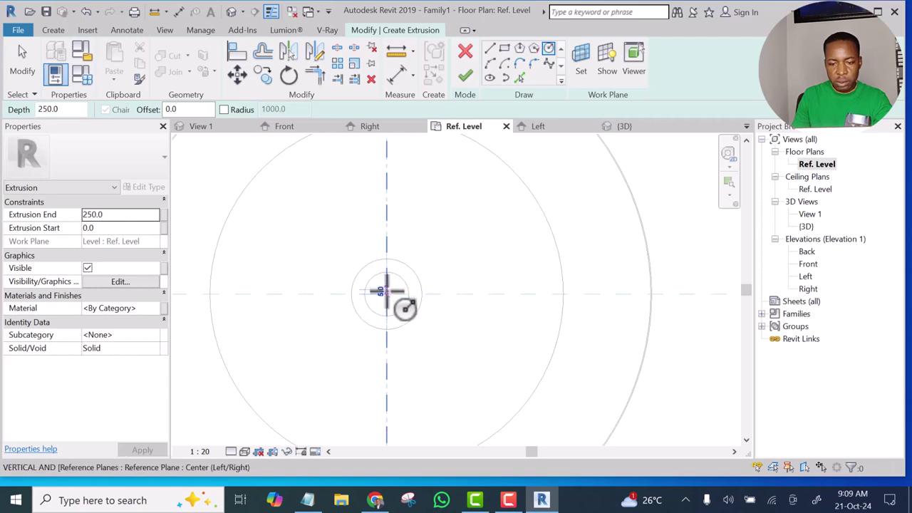
pyautogui.click(386, 292)
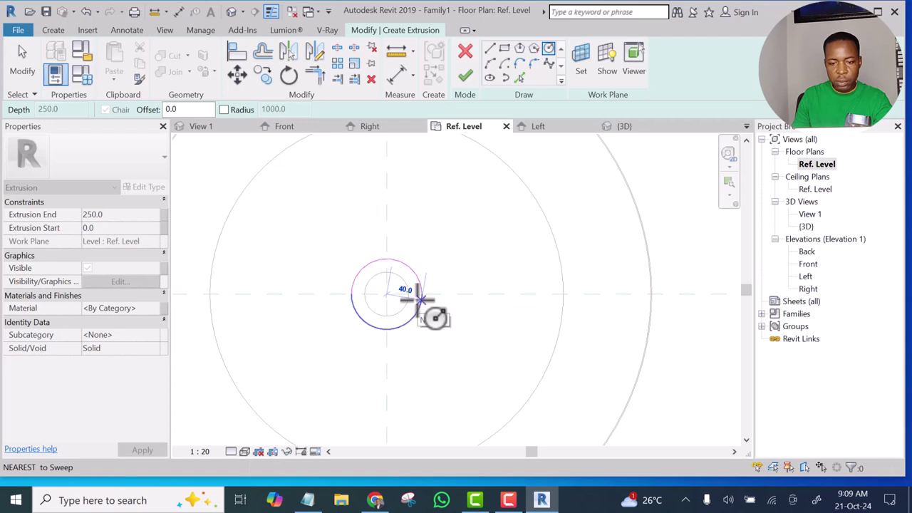
pyautogui.click(421, 299)
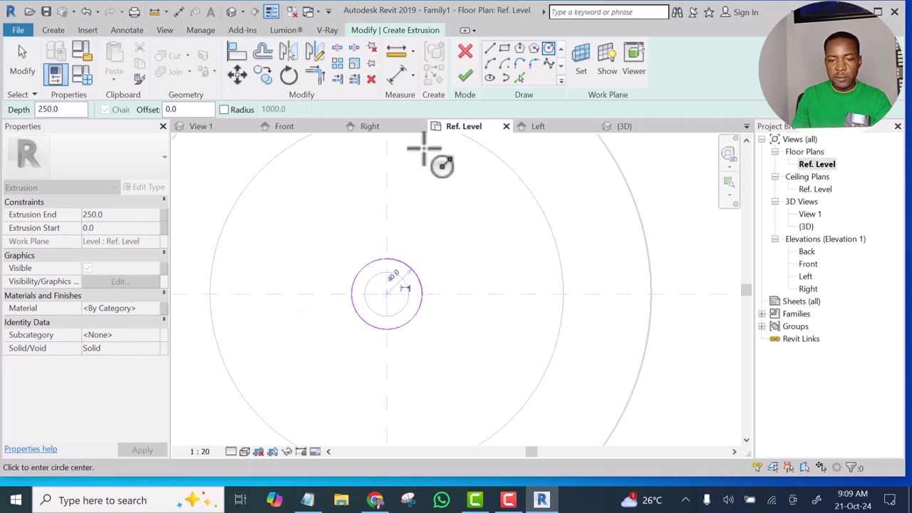
# Step: Duplicate the Default material to create the extrusion's new Nozzle material
pyautogui.click(155, 306)
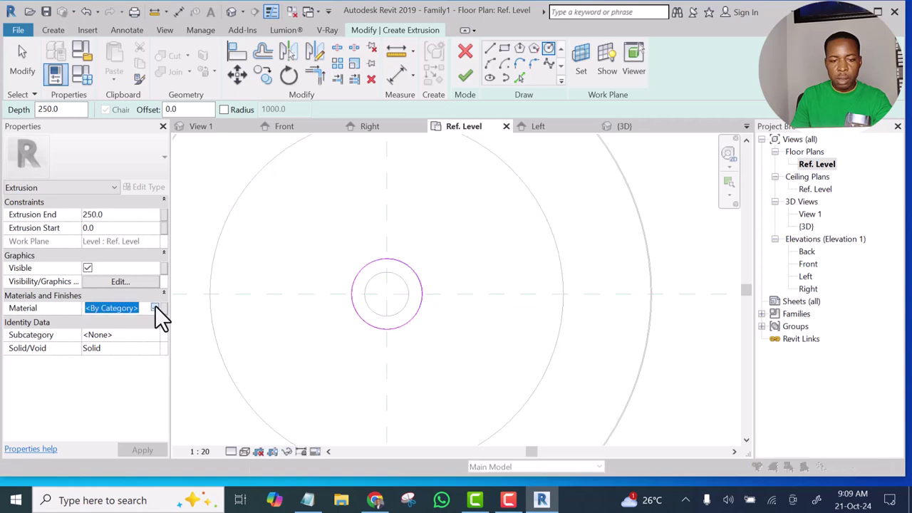
pyautogui.click(155, 308)
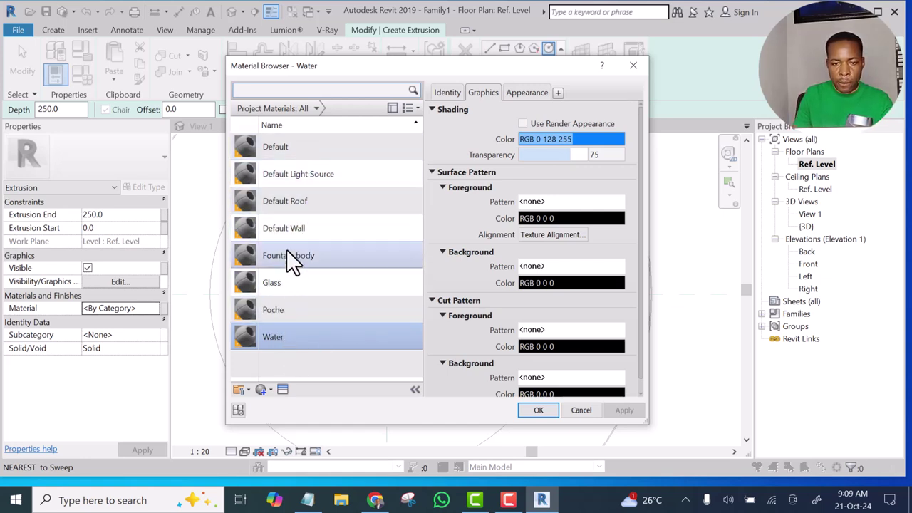
pyautogui.rightClick(275, 145)
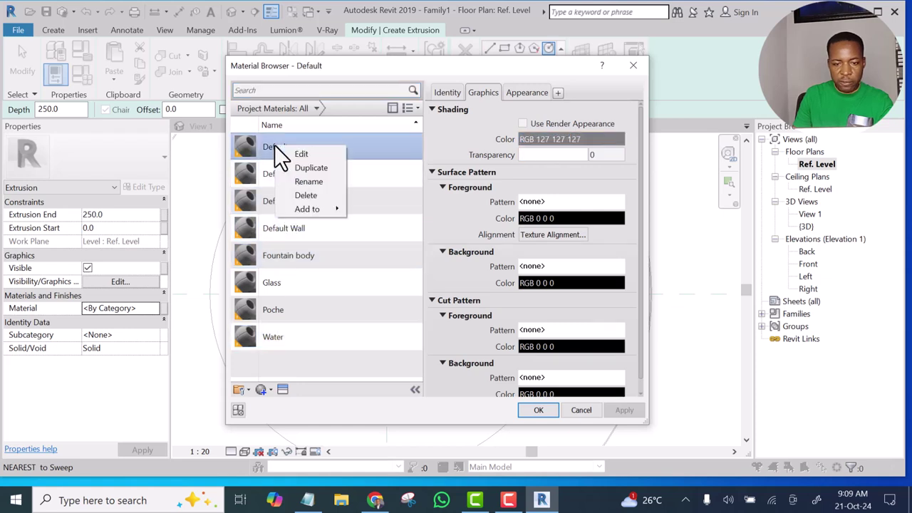
pyautogui.click(300, 168)
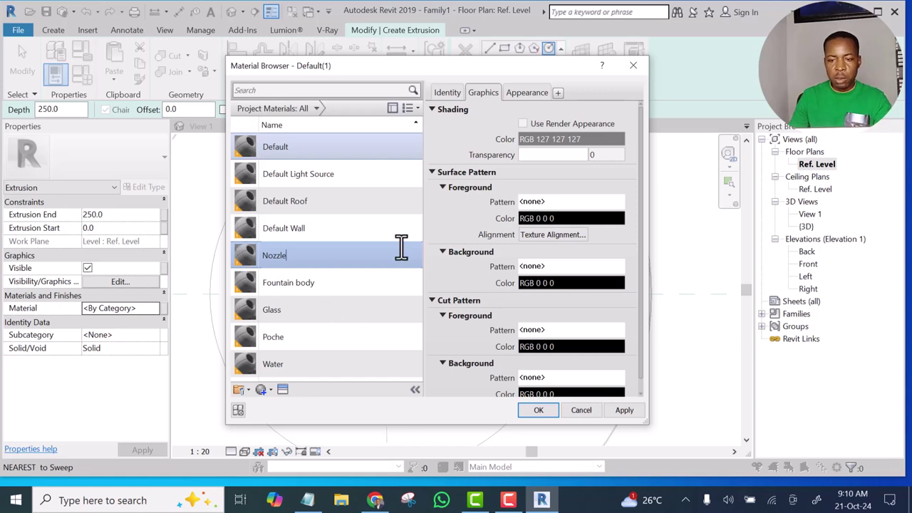
# Step: Set Nozzle's shading colour to light grey RGB 193 193 193 and assign it
pyautogui.click(558, 140)
pyautogui.moveTo(587, 206); pyautogui.dragTo(586, 172)
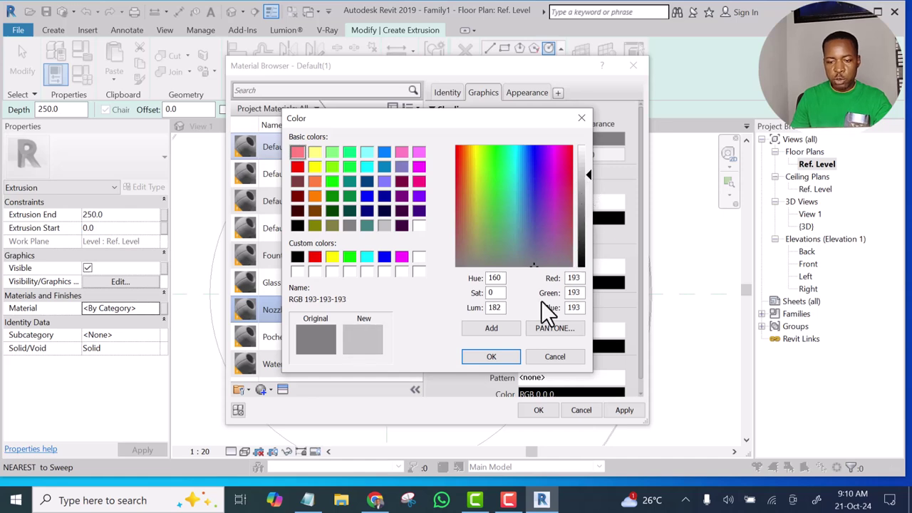
pyautogui.click(490, 358)
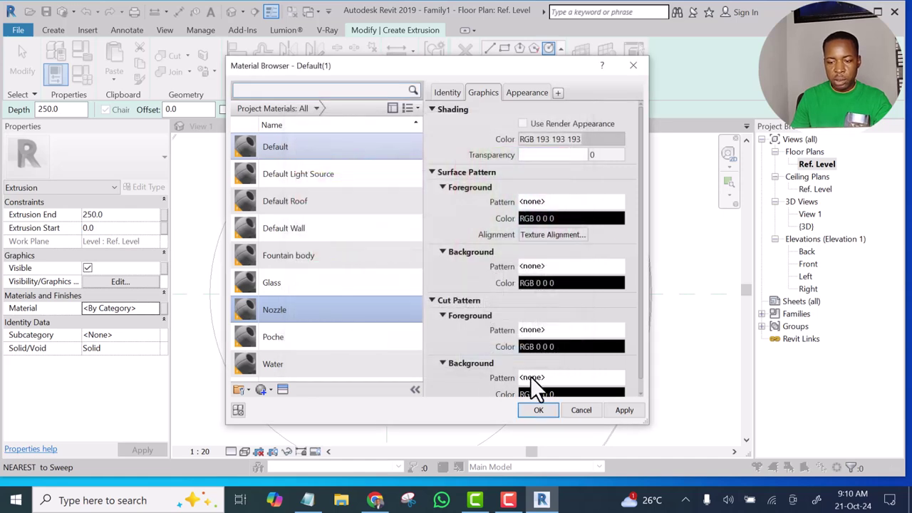
pyautogui.click(625, 410)
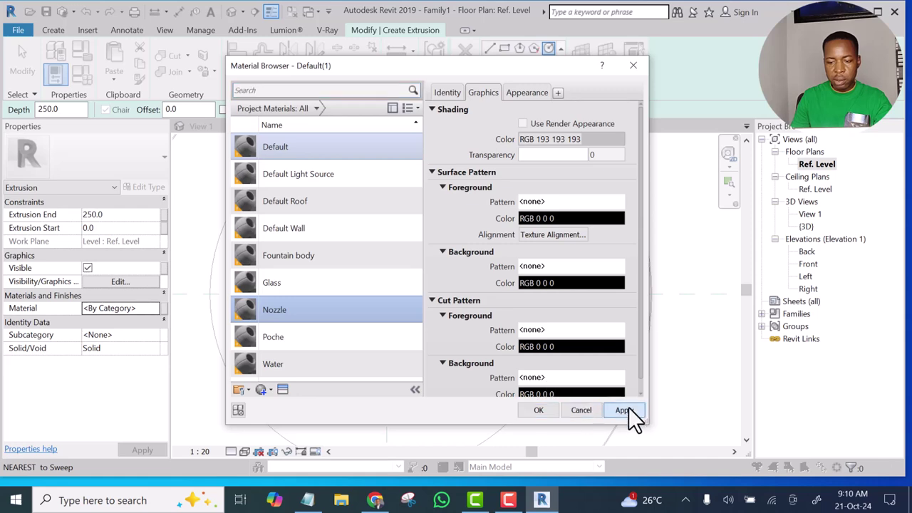
pyautogui.click(538, 410)
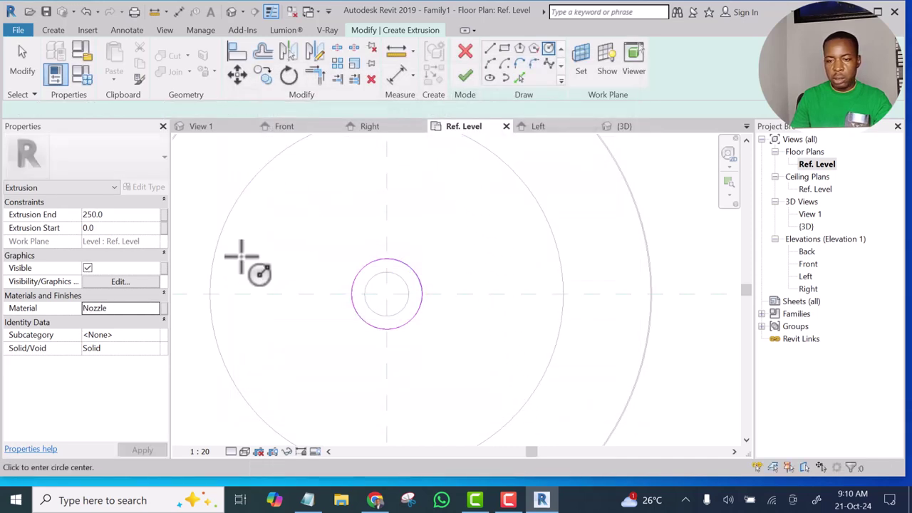
# Step: Finish the extrusion and, in Front elevation, drag its top up to 1342
pyautogui.click(466, 75)
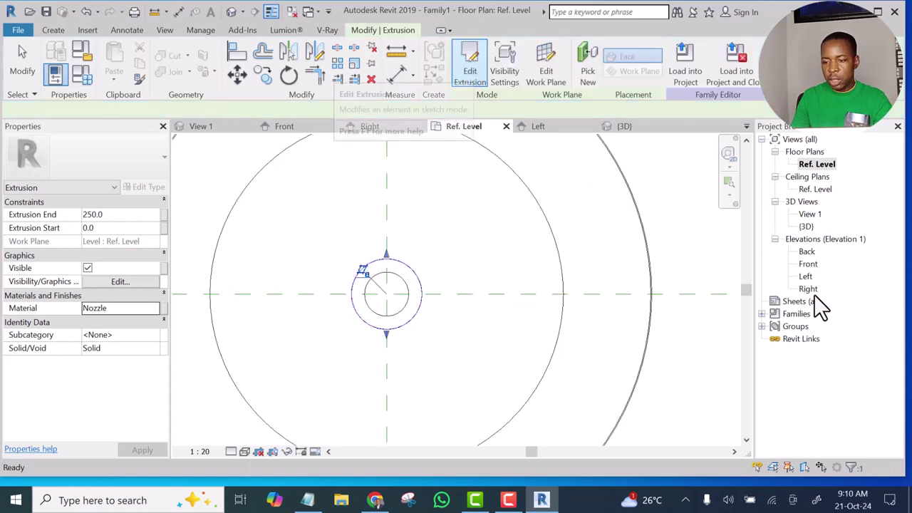
pyautogui.doubleClick(807, 264)
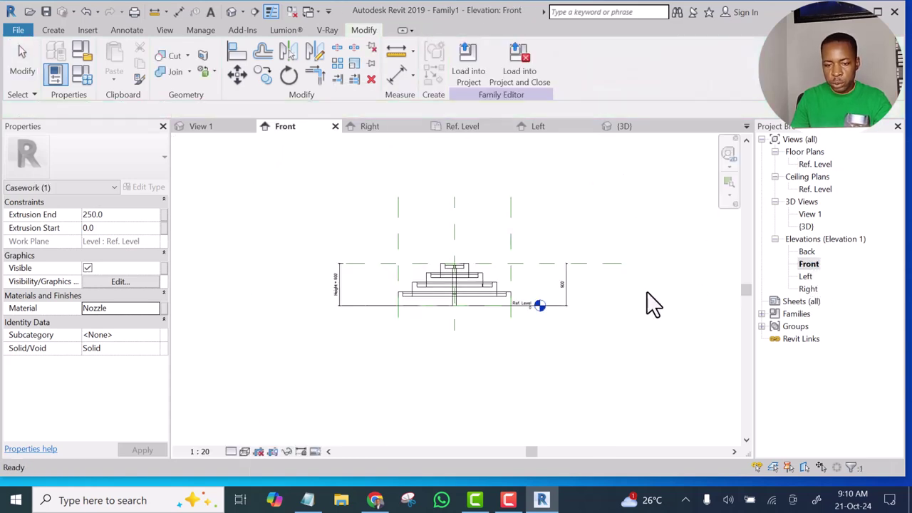
pyautogui.click(462, 304)
pyautogui.scroll(5, 453, 252)
pyautogui.moveTo(460, 260); pyautogui.dragTo(443, 356, button='middle')
pyautogui.scroll(-2, 443, 414)
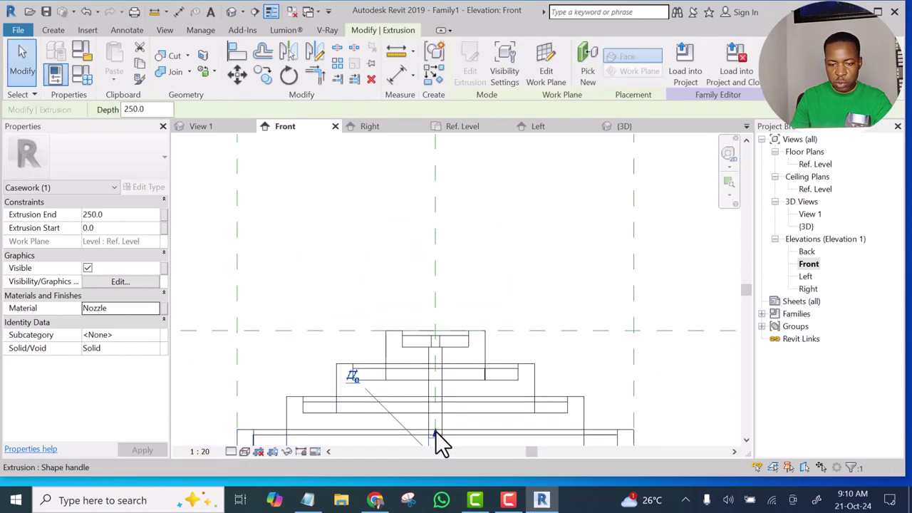
pyautogui.moveTo(437, 437); pyautogui.dragTo(442, 258)
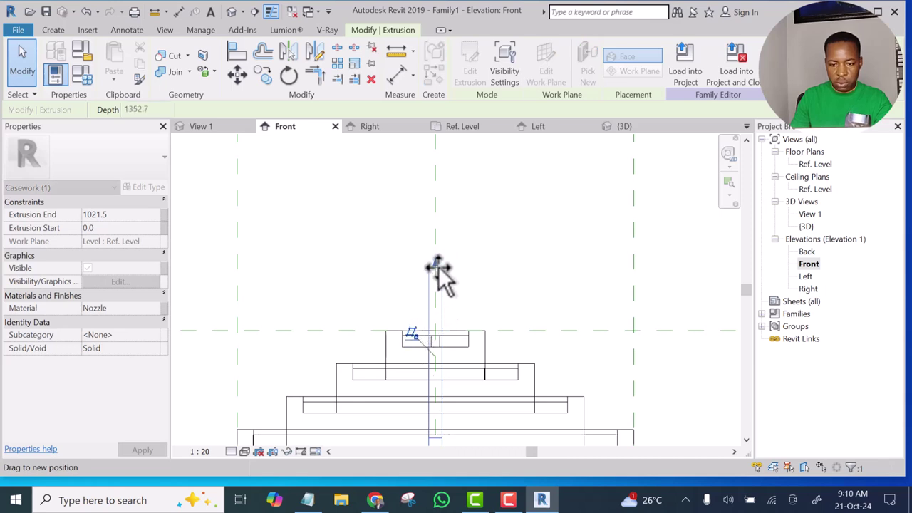
pyautogui.moveTo(438, 270); pyautogui.dragTo(433, 258)
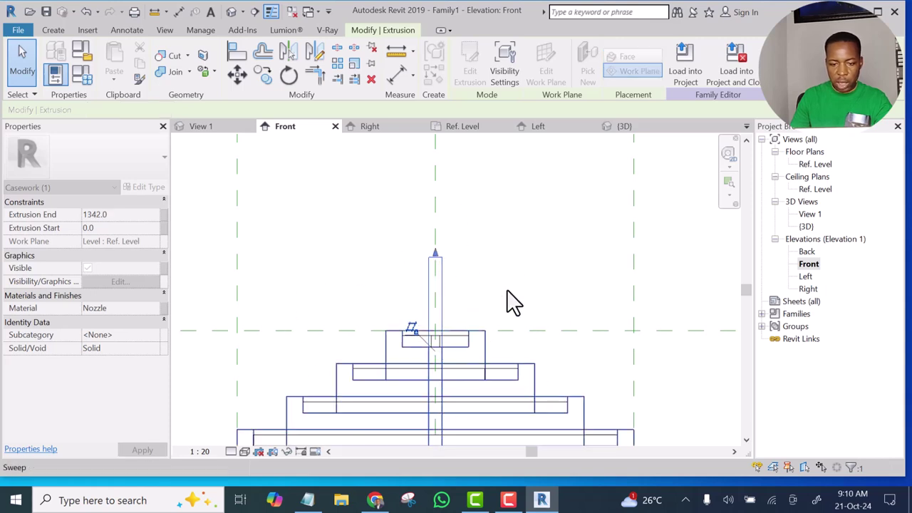
pyautogui.scroll(-3, 398, 288)
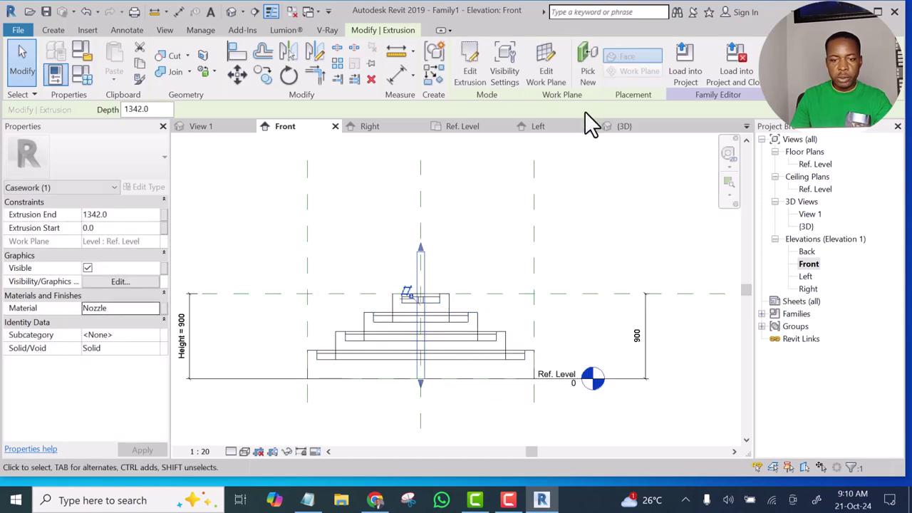
pyautogui.click(466, 214)
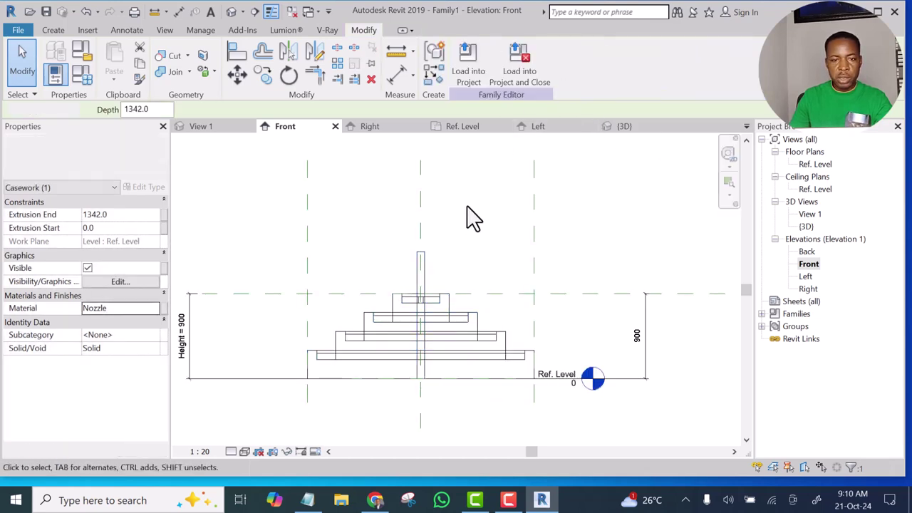
# Step: Open the Default 3D View to see the grey nozzle rising from the fountain
pyautogui.click(232, 12)
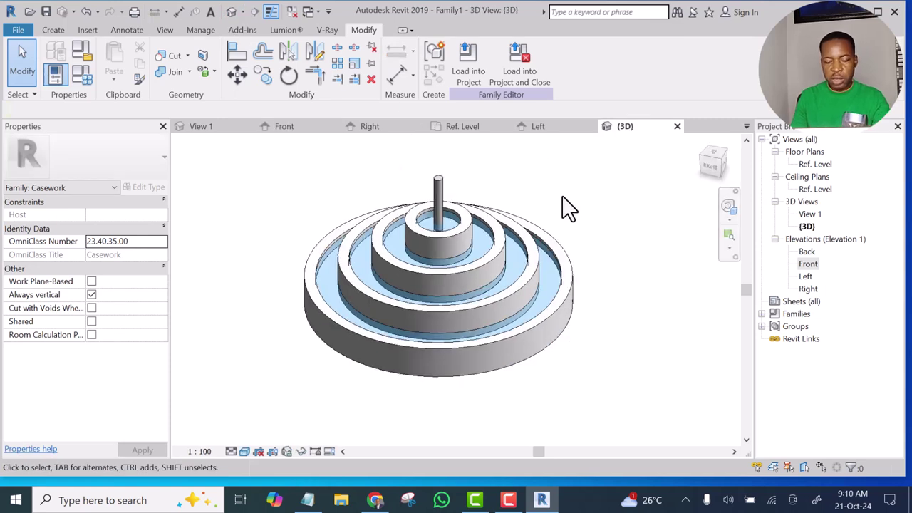